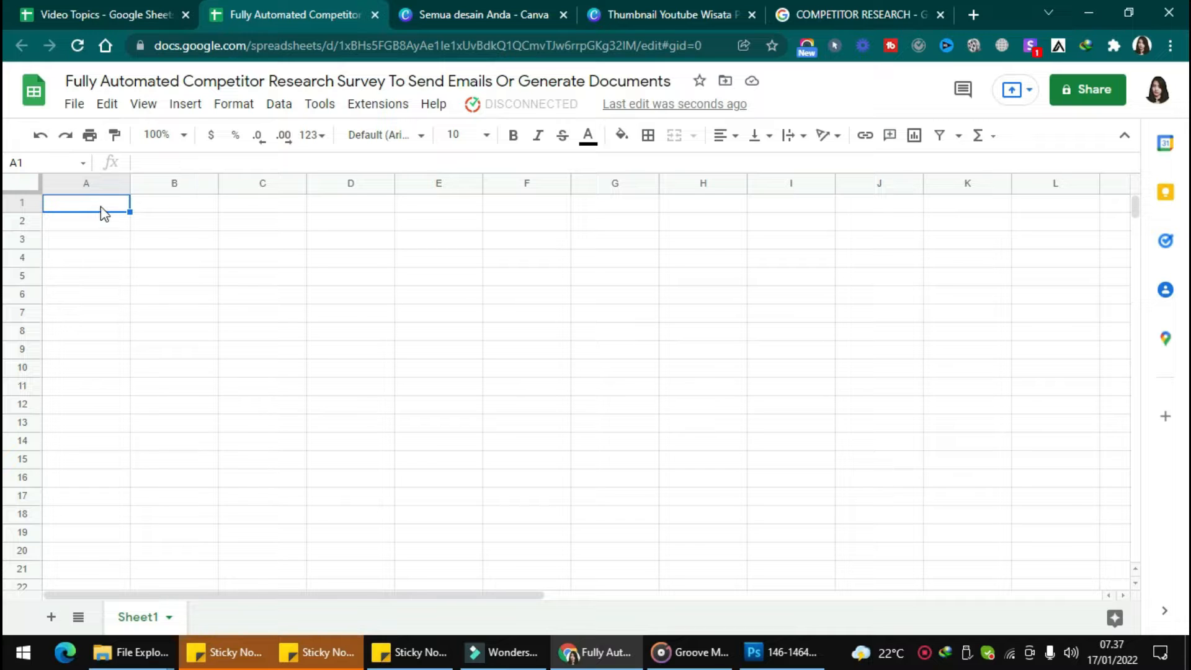
Load the Competitor Research Survey template from Kulfi Forms by searching 'competi', then open the Settings sheet
{"action": "left_click", "coordinate": [380, 103]}
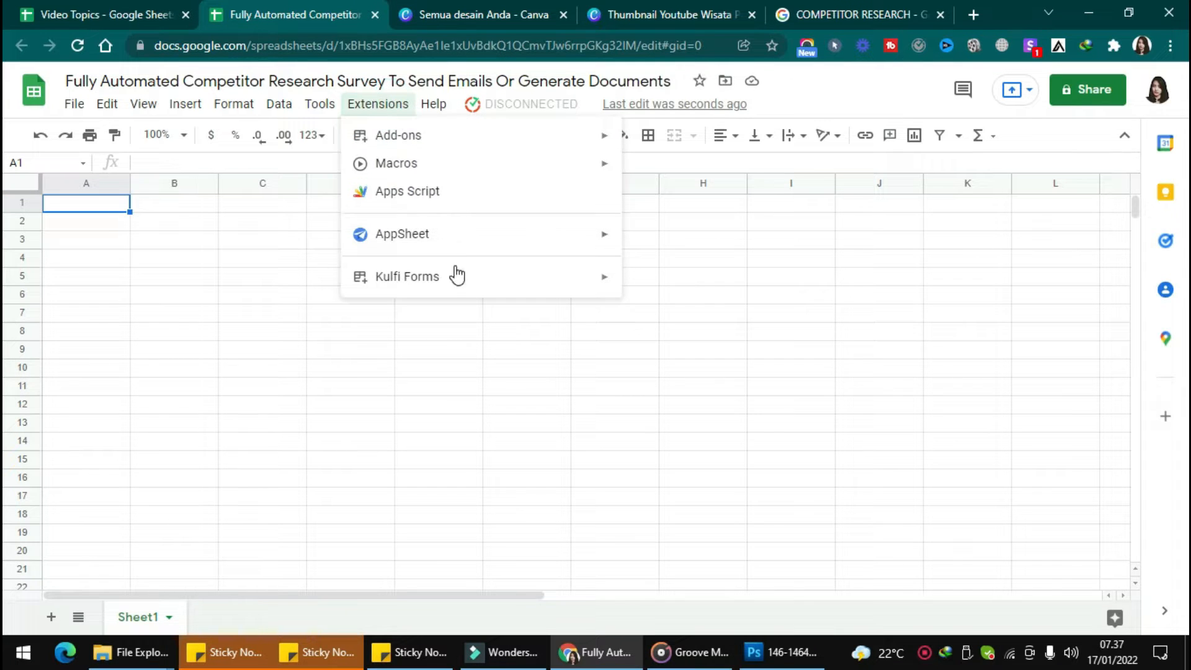
{"action": "mouse_move", "coordinate": [453, 267]}
{"action": "left_click", "coordinate": [696, 281]}
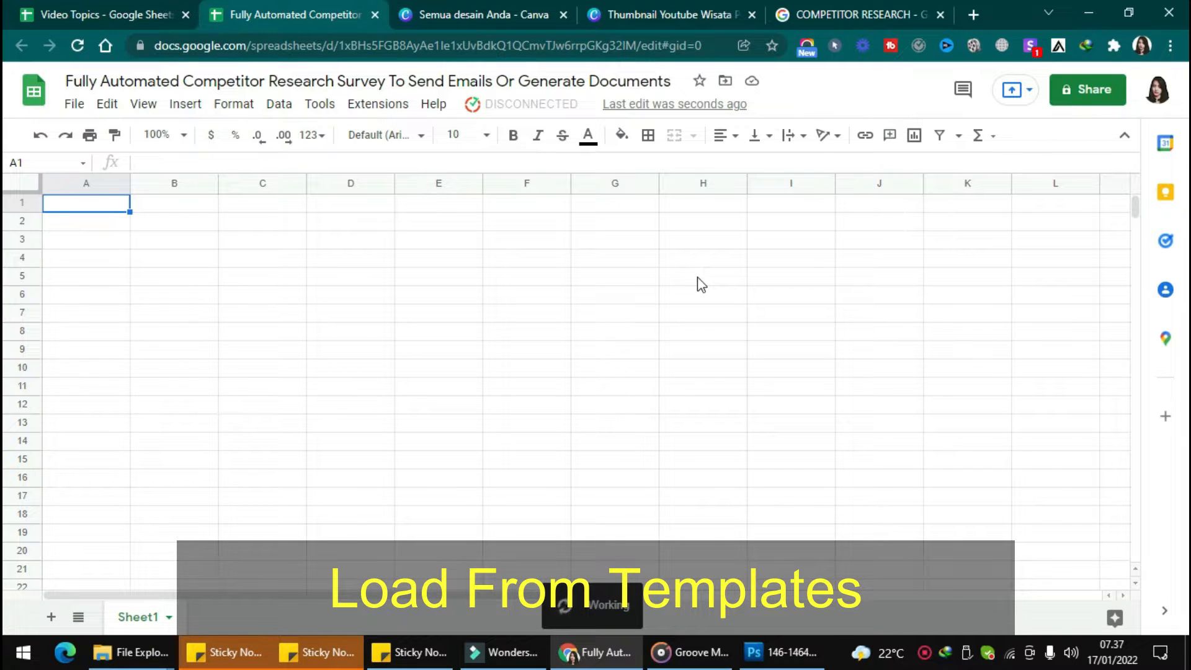
{"action": "left_click", "coordinate": [448, 191]}
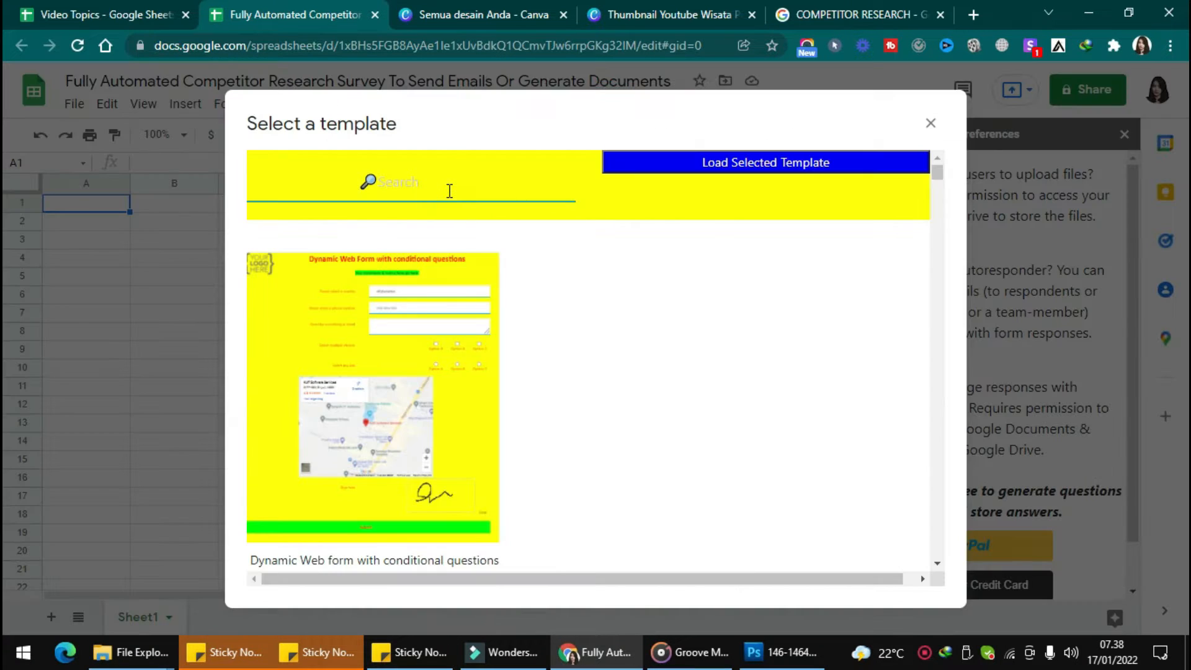
{"action": "type", "text": "competi"}
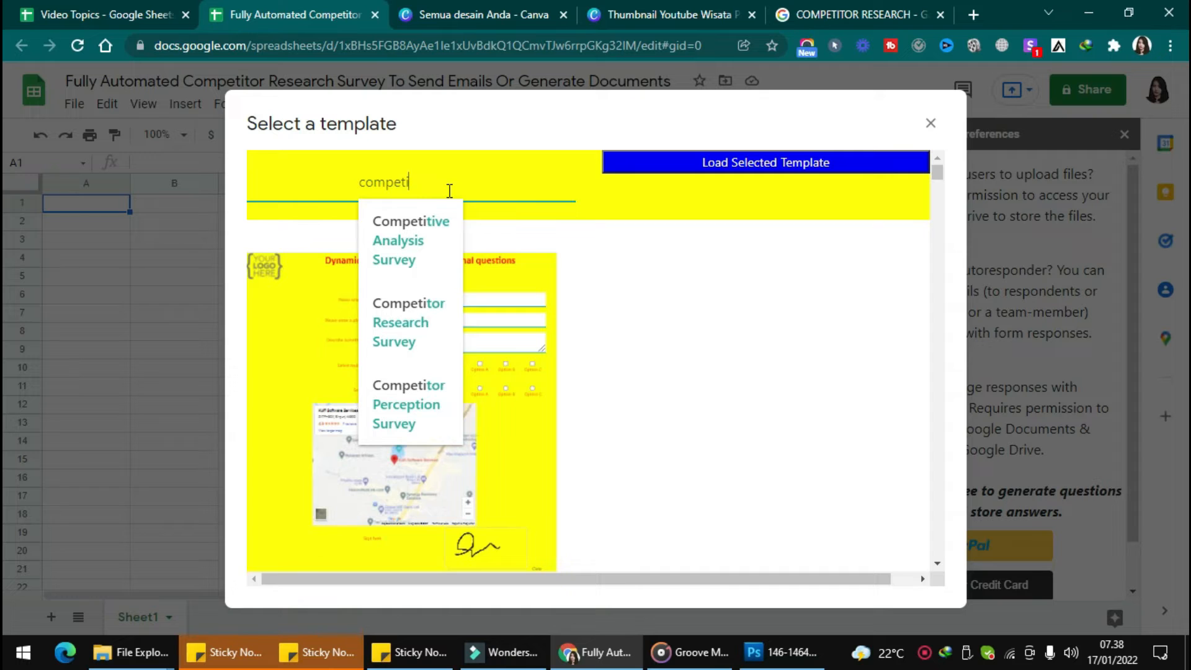
{"action": "left_click", "coordinate": [397, 324]}
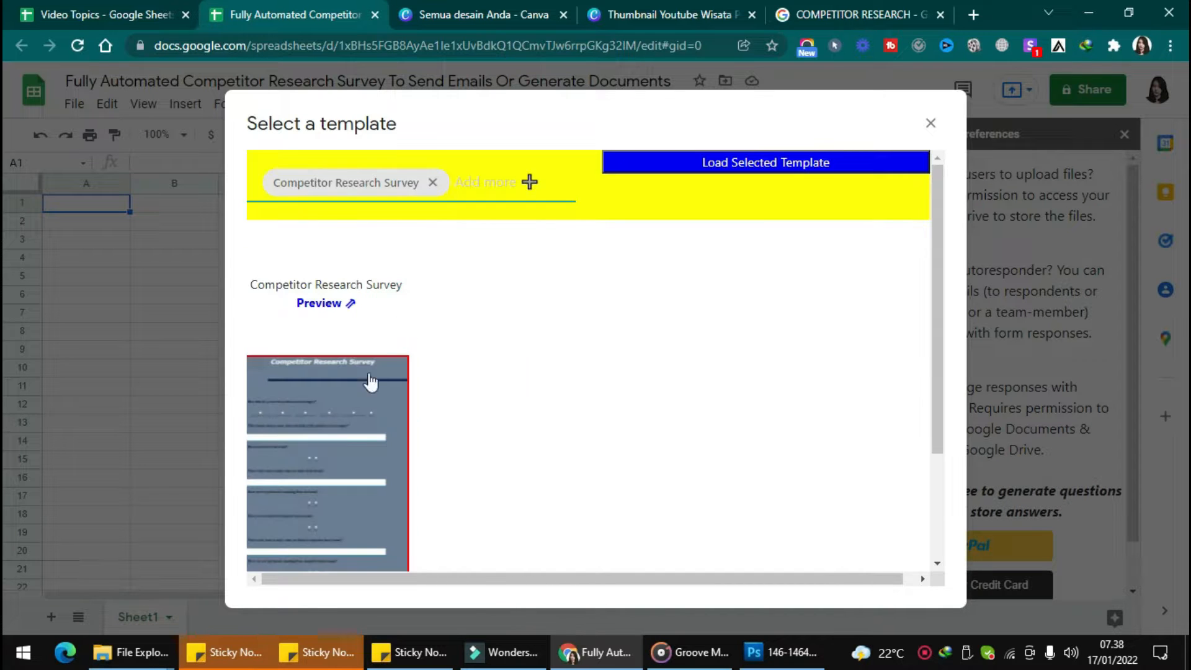
{"action": "left_click", "coordinate": [712, 170]}
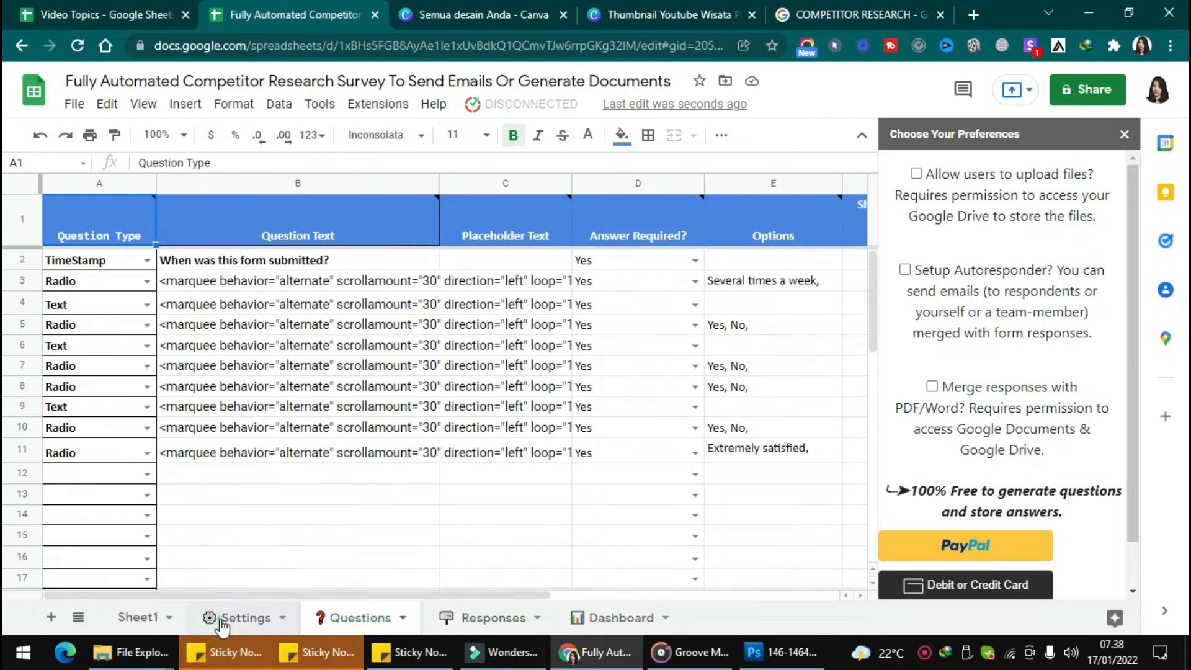
{"action": "left_click", "coordinate": [223, 623]}
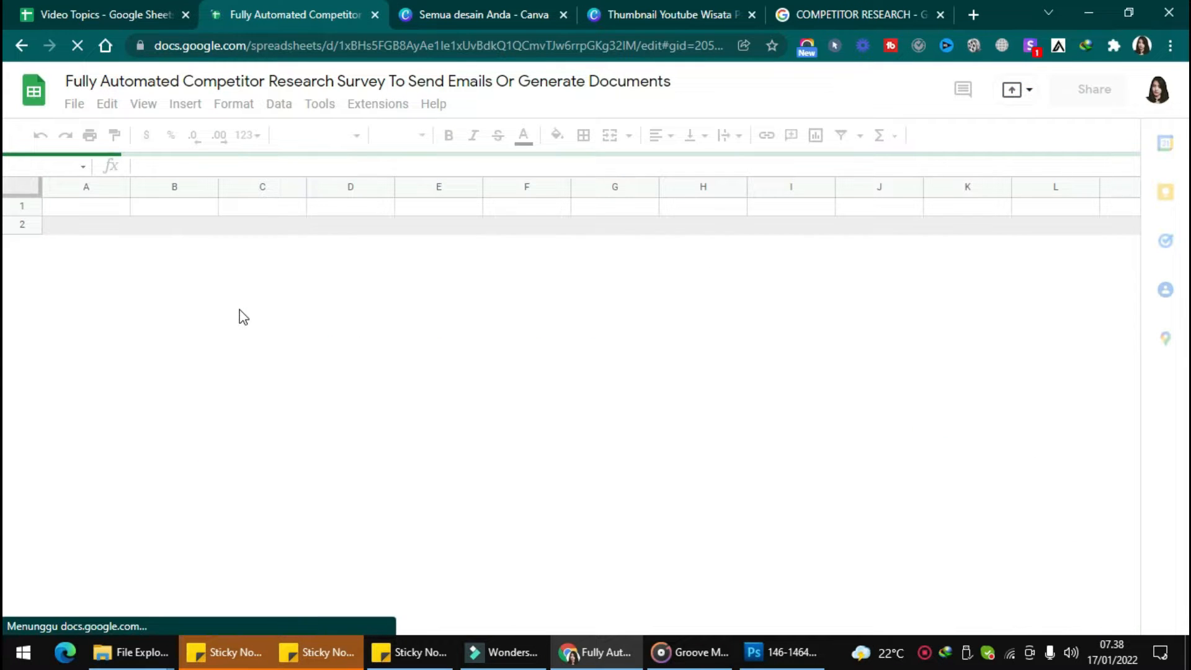
Request the form's web link from Kulfi Forms and authorize the add-on for the Google account
{"action": "left_click", "coordinate": [500, 106]}
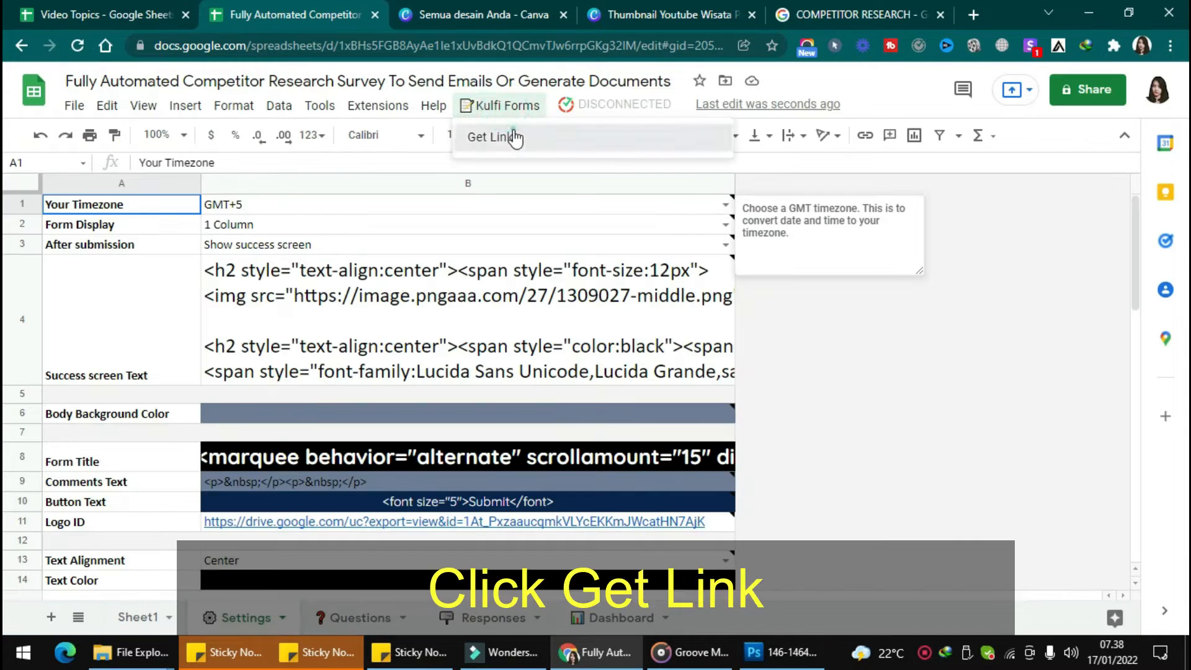
{"action": "left_click", "coordinate": [515, 137]}
{"action": "left_click", "coordinate": [615, 382]}
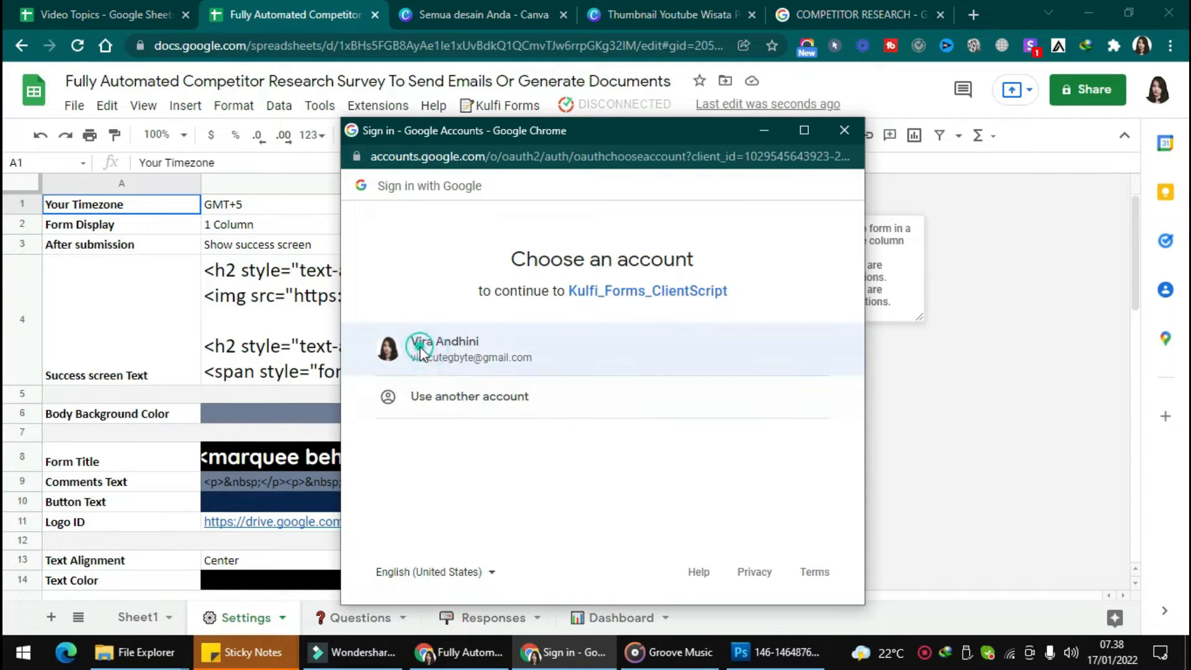
{"action": "left_click", "coordinate": [419, 348]}
{"action": "left_click", "coordinate": [381, 418]}
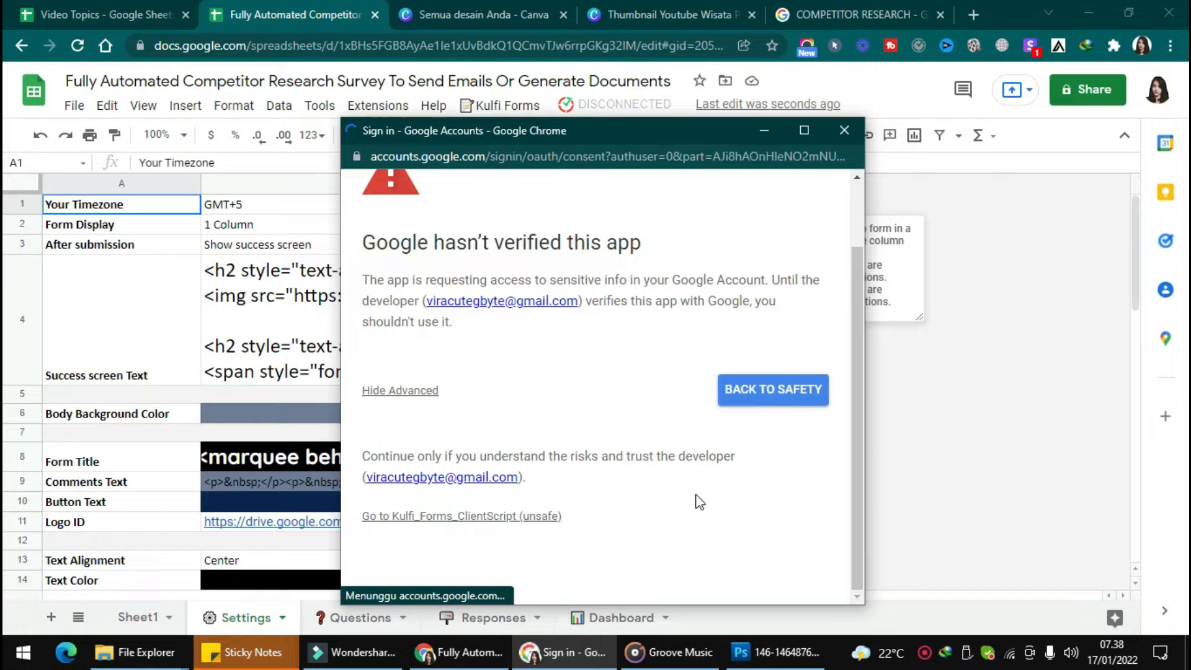
{"action": "scroll", "coordinate": [731, 499], "scroll_direction": "down", "scroll_amount": 3}
{"action": "left_click", "coordinate": [731, 497]}
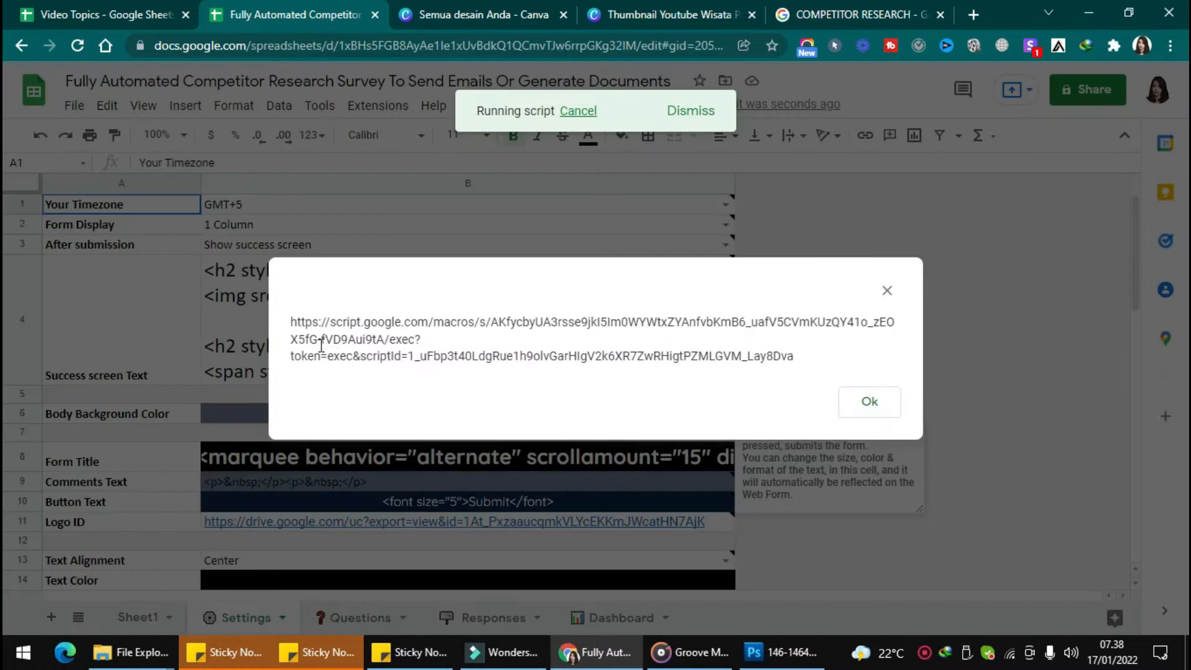
Open the copied form link in a new browser tab, then go to the Questions sheet
{"action": "left_click_drag", "start_coordinate": [290, 320], "coordinate": [854, 373]}
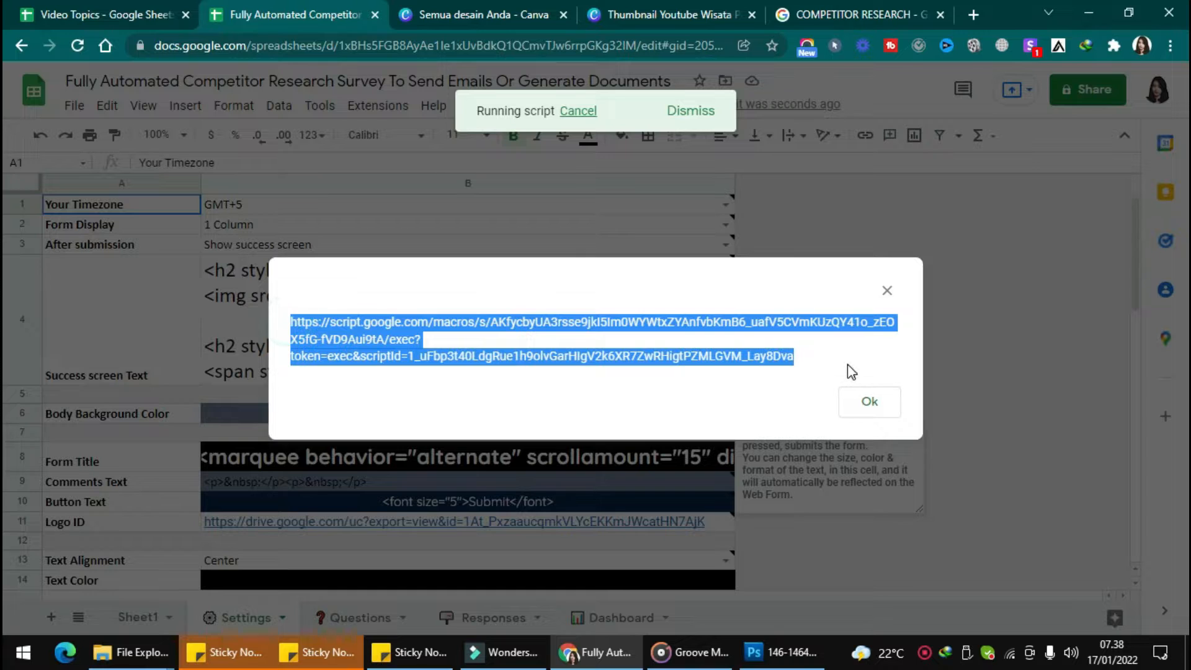
{"action": "key", "text": "ctrl+c"}
{"action": "key", "text": "ctrl+t"}
{"action": "key", "text": "ctrl+v"}
{"action": "key", "text": "Return"}
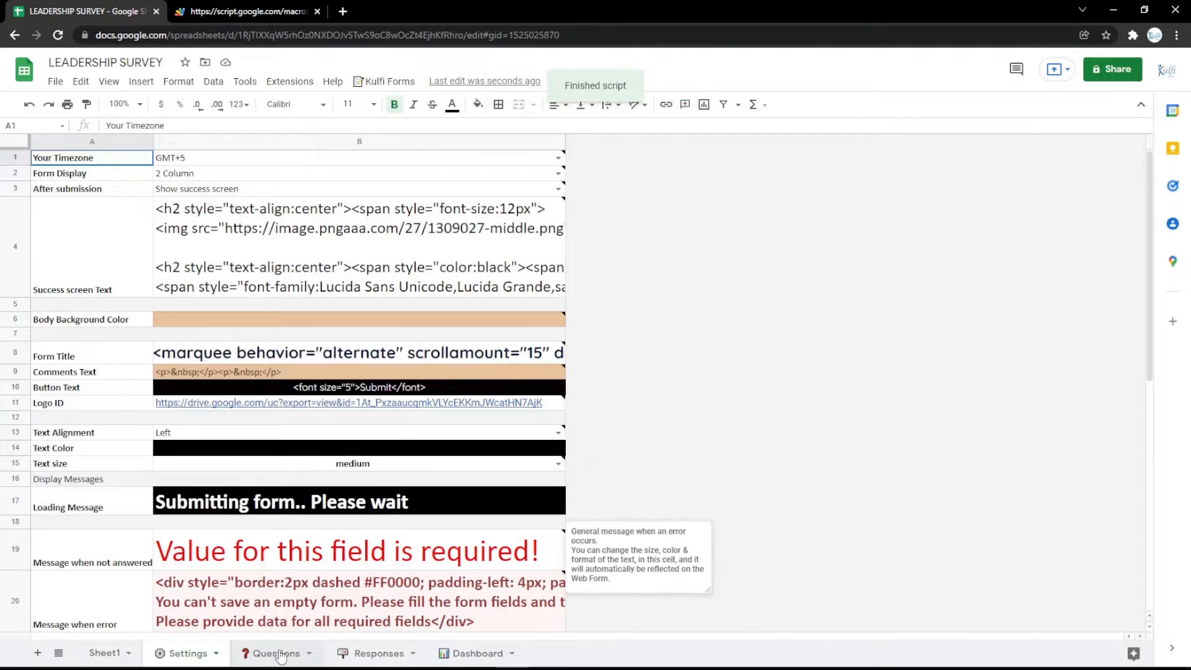
{"action": "left_click", "coordinate": [279, 655]}
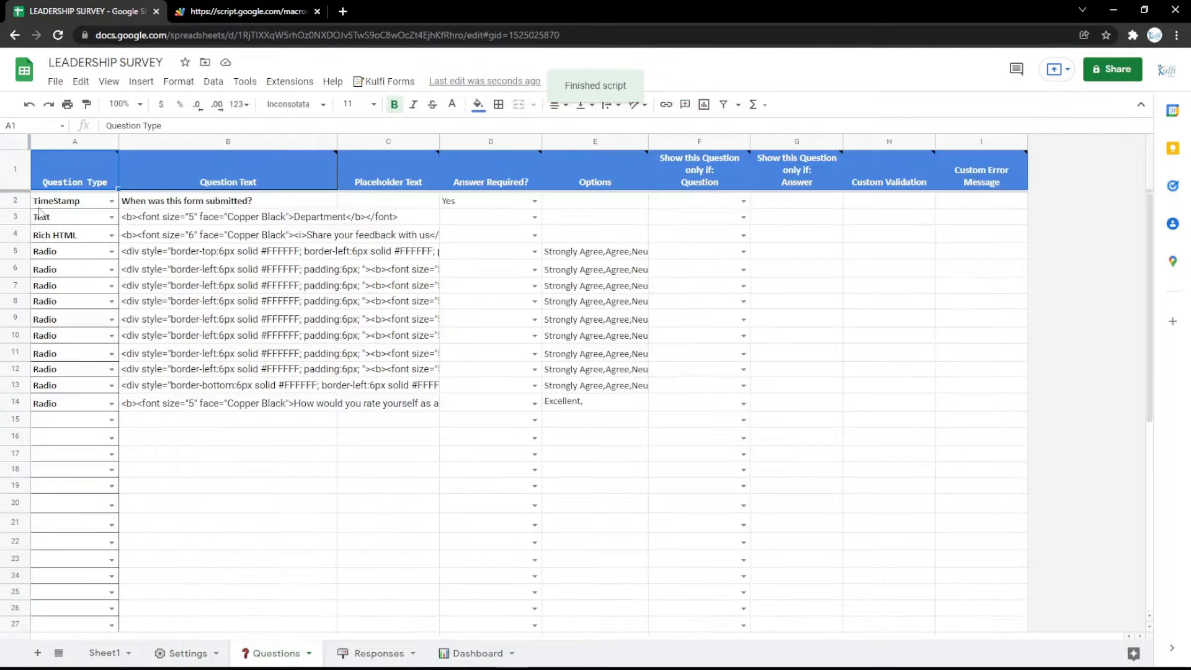
Insert a blank row above row 3 and set its question type to Text
{"action": "left_click", "coordinate": [15, 216]}
{"action": "right_click", "coordinate": [14, 215]}
{"action": "left_click", "coordinate": [95, 329]}
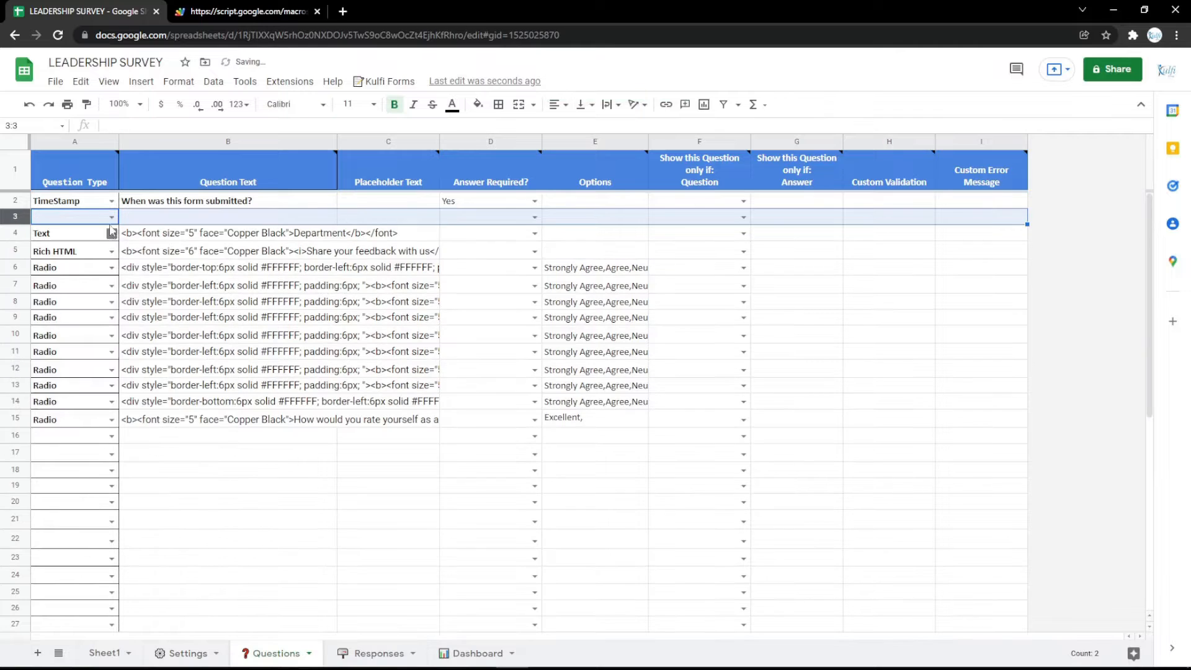
{"action": "key", "text": "Return"}
{"action": "left_click", "coordinate": [75, 275]}
Paste the Department question markup into B3, relabel it Name, and reload the live form
{"action": "left_click", "coordinate": [202, 238]}
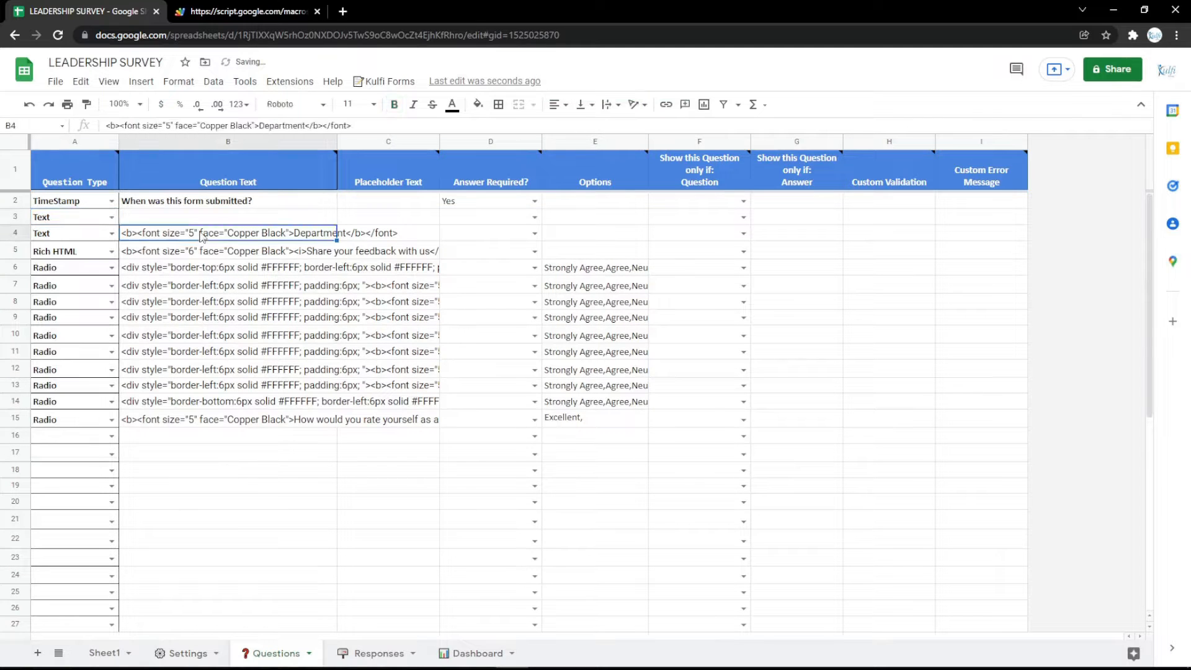
{"action": "left_click", "coordinate": [206, 217]}
{"action": "key", "text": "ctrl+v"}
{"action": "double_click", "coordinate": [305, 217]}
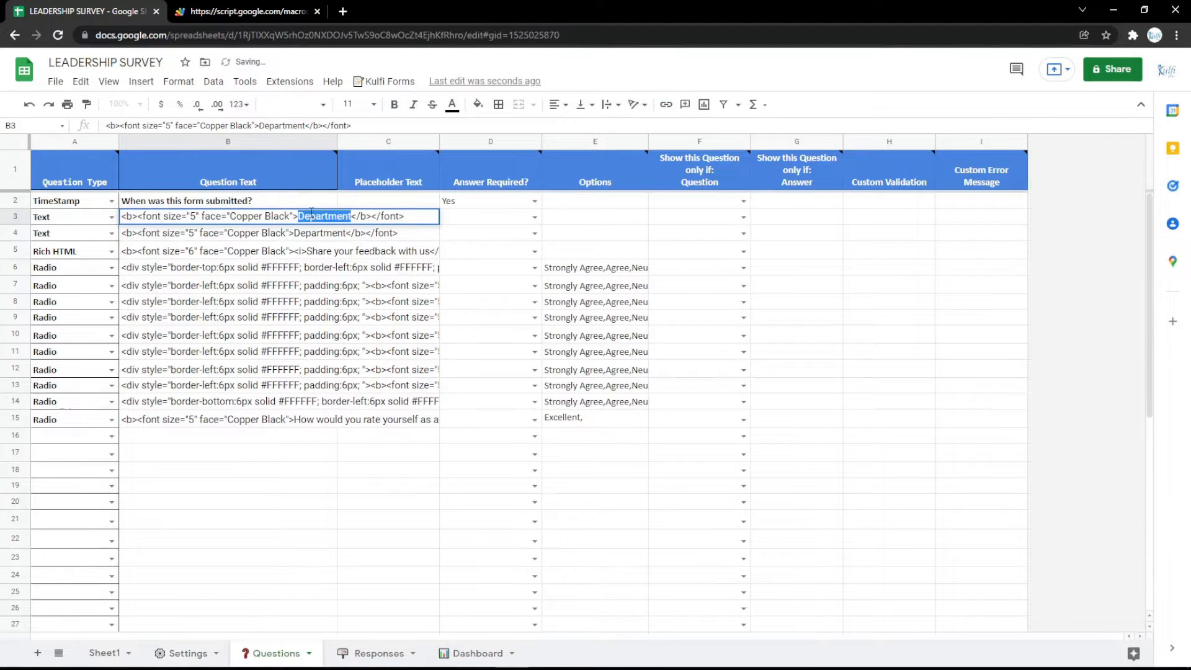
{"action": "type", "text": "Name"}
{"action": "key", "text": "Return"}
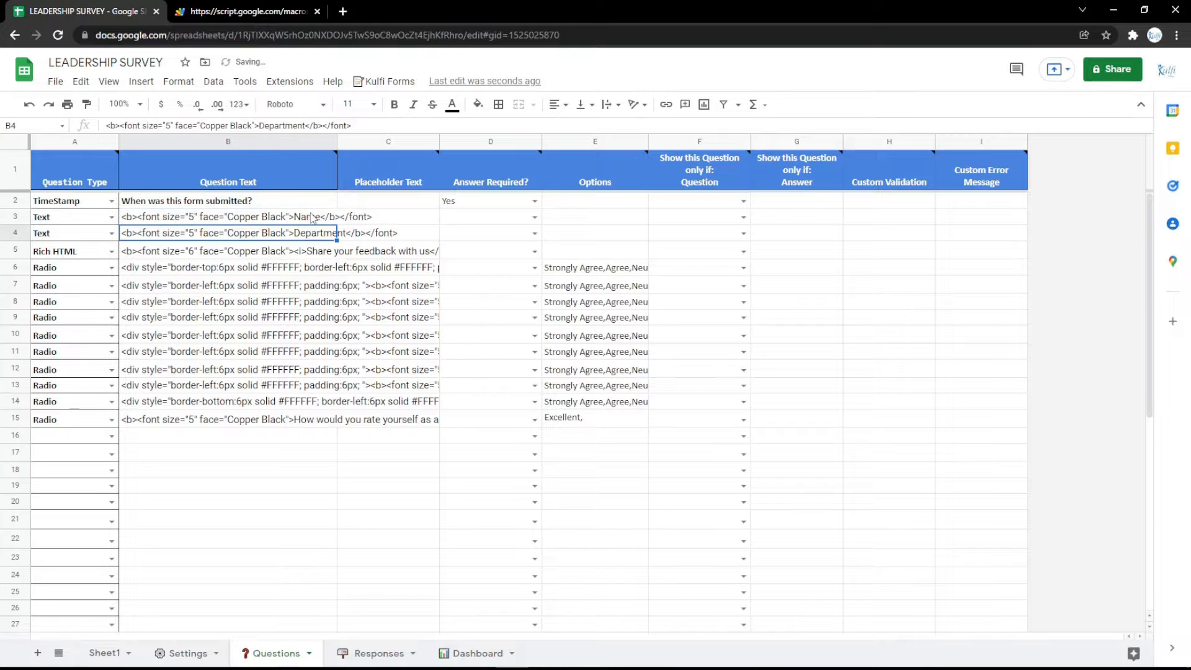
{"action": "left_click", "coordinate": [247, 7]}
{"action": "key", "text": "F5"}
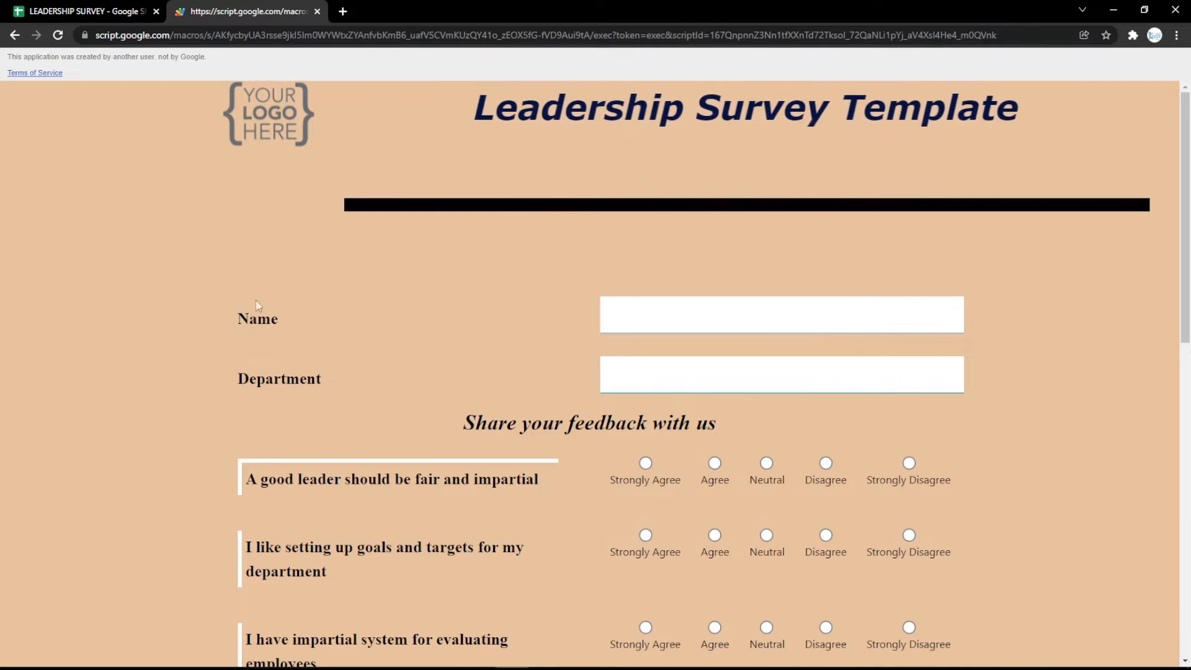
{"action": "left_click", "coordinate": [99, 9]}
Change row 3 to an Email question labelled Email and view it on the form
{"action": "left_click", "coordinate": [111, 216]}
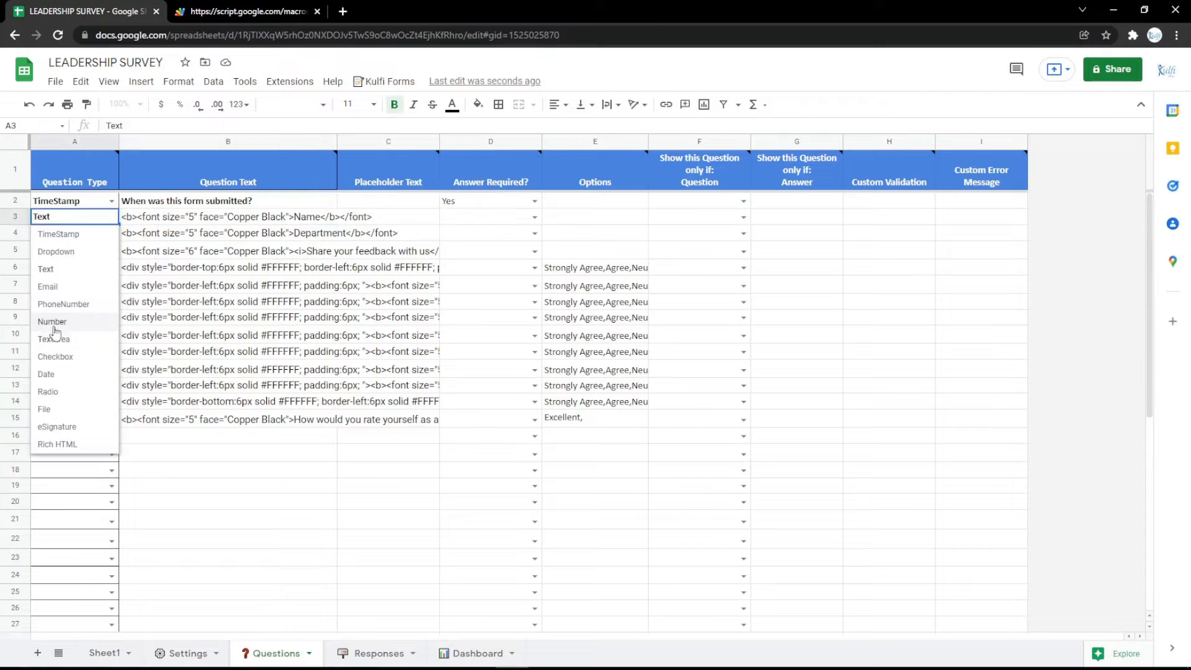
{"action": "left_click", "coordinate": [66, 294]}
{"action": "double_click", "coordinate": [236, 218]}
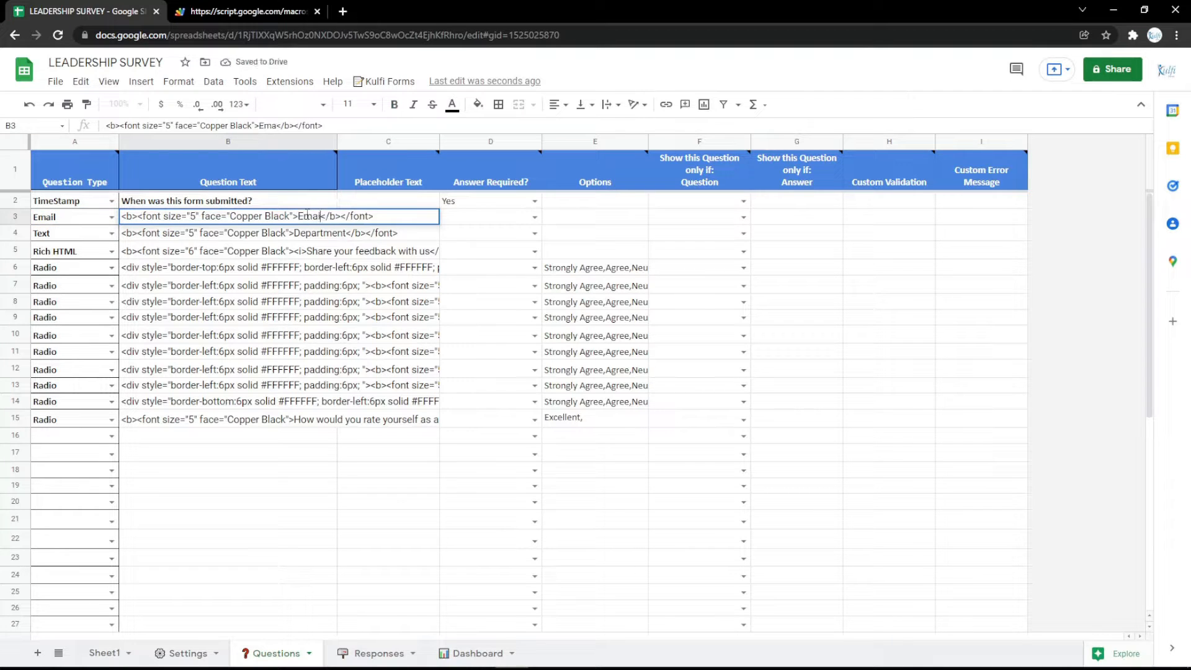
{"action": "type", "text": "l"}
{"action": "key", "text": "Return"}
{"action": "left_click", "coordinate": [274, 12]}
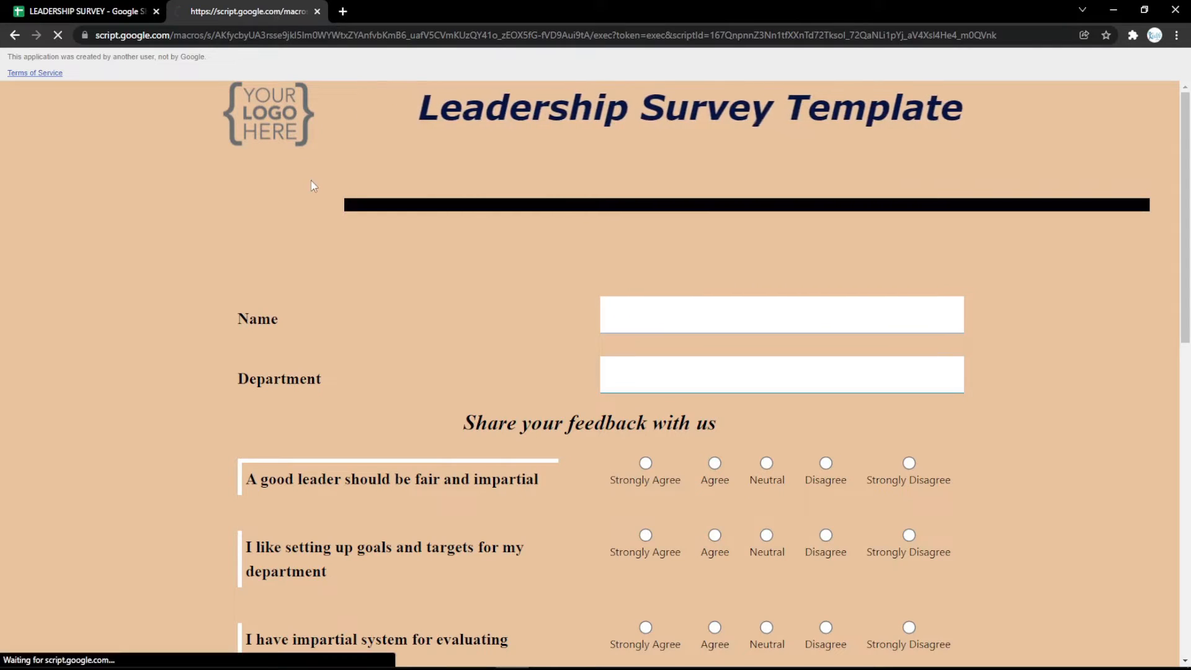
{"action": "left_click", "coordinate": [131, 8]}
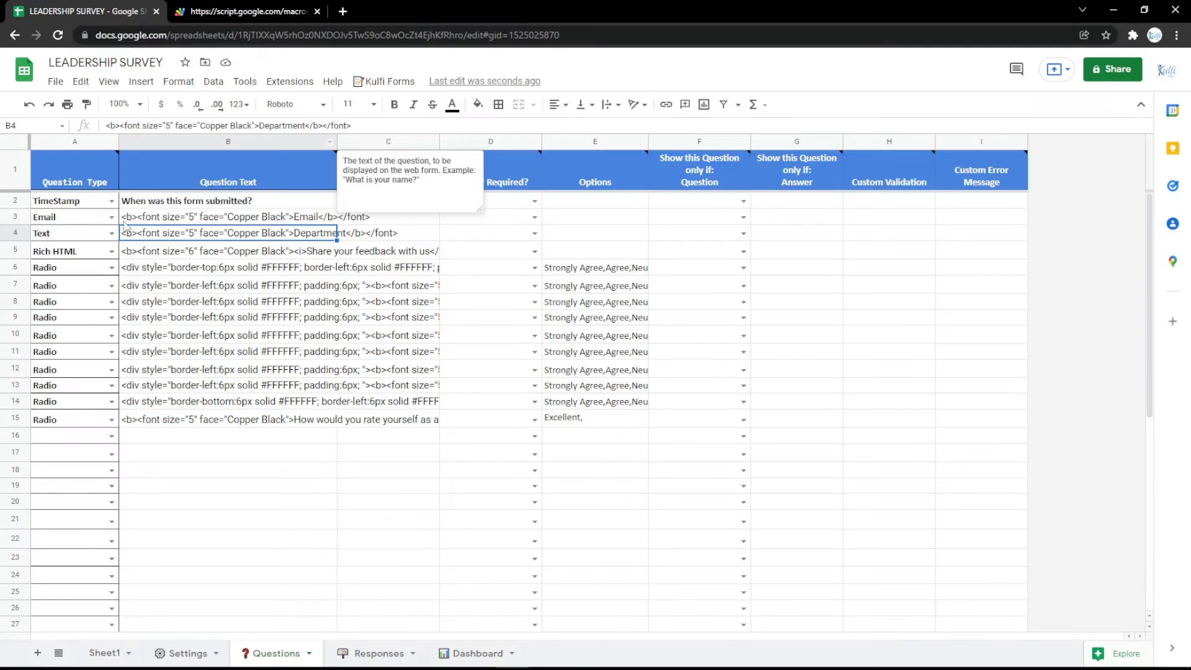
Make row 3 a PhoneNumber question labelled Phone Number and preview it on the live form
{"action": "left_click", "coordinate": [112, 218]}
{"action": "left_click", "coordinate": [52, 304]}
{"action": "double_click", "coordinate": [317, 217]}
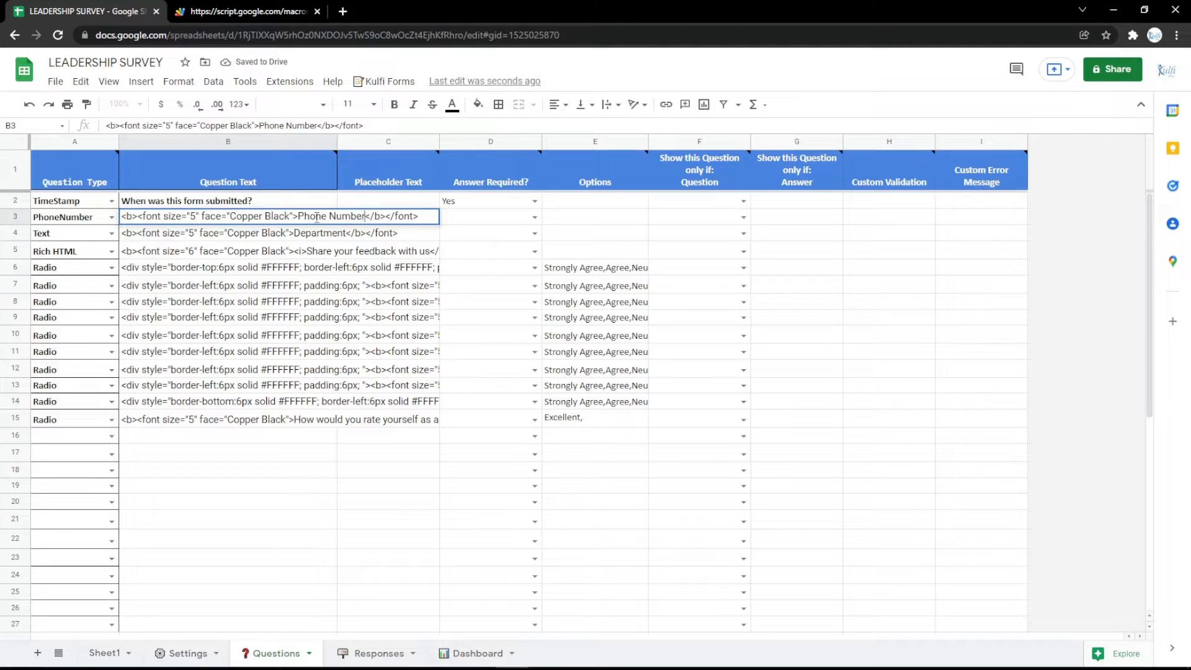
{"action": "key", "text": "Return"}
{"action": "left_click", "coordinate": [274, 11]}
{"action": "key", "text": "F5"}
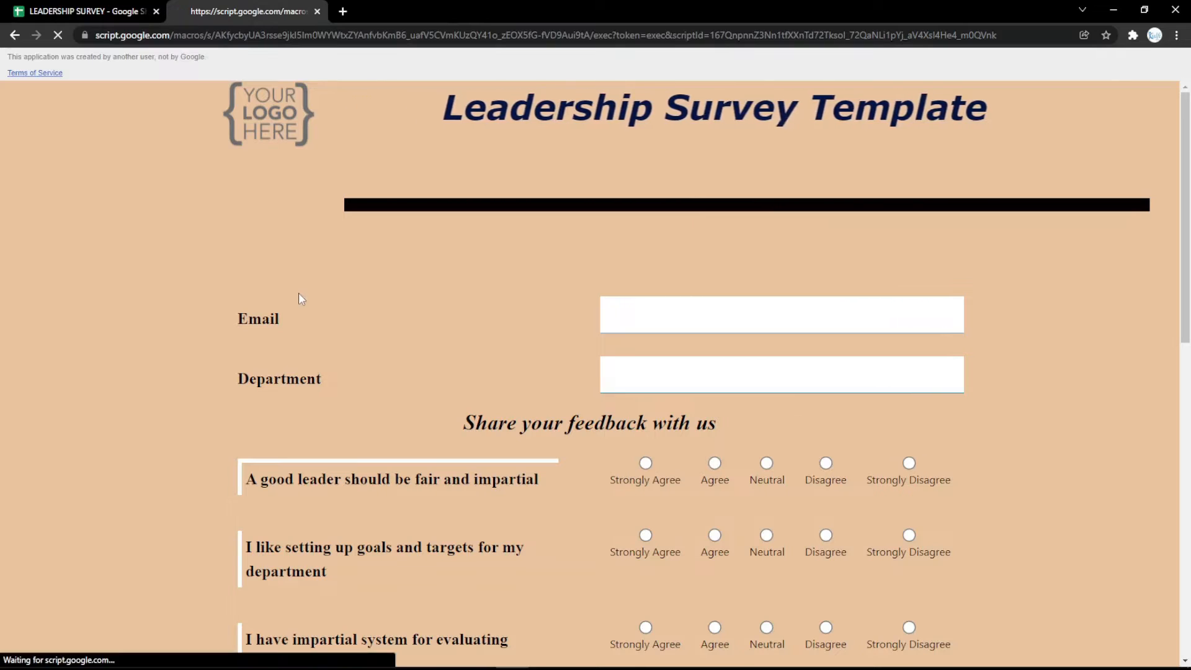
{"action": "left_click", "coordinate": [44, 6]}
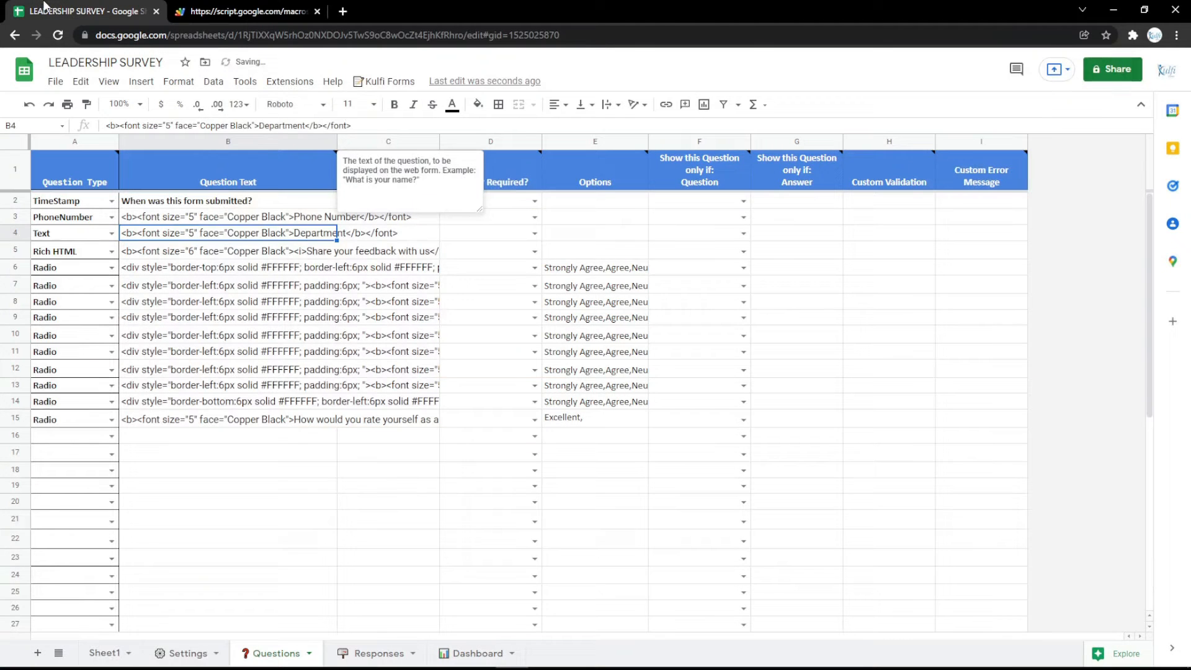
Switch row 3 to a TextArea question labelled Address, after trying Number, and reload the form
{"action": "left_click", "coordinate": [112, 216]}
{"action": "left_click", "coordinate": [72, 315]}
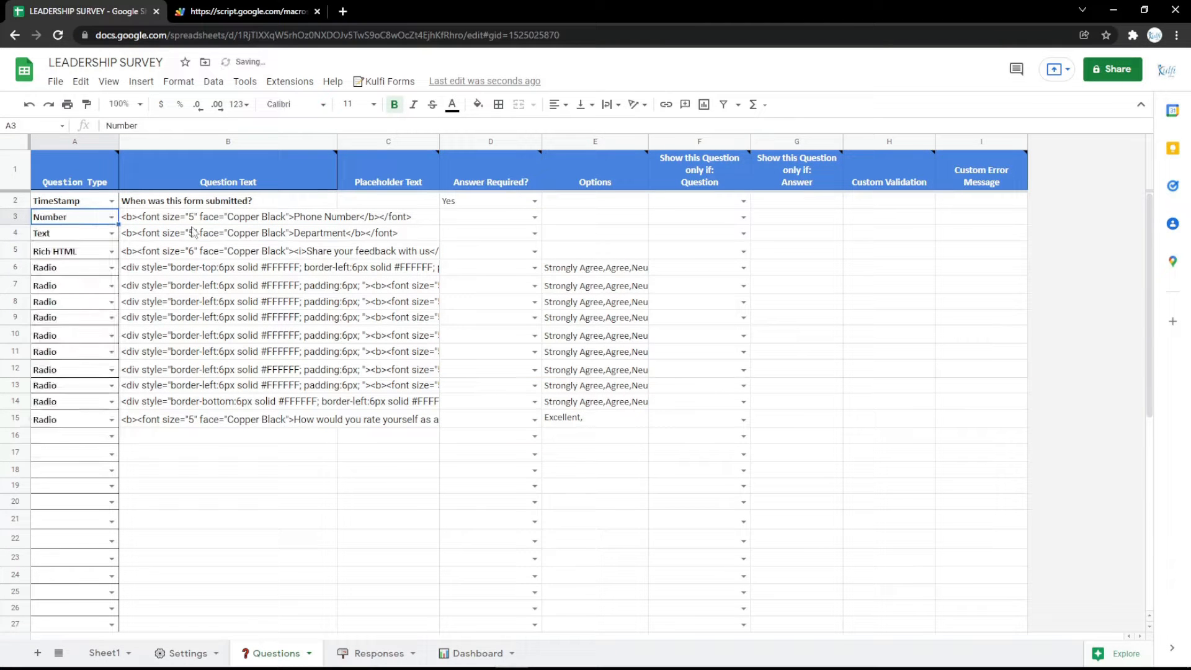
{"action": "left_click", "coordinate": [112, 216]}
{"action": "left_click", "coordinate": [96, 335]}
{"action": "left_click", "coordinate": [303, 214]}
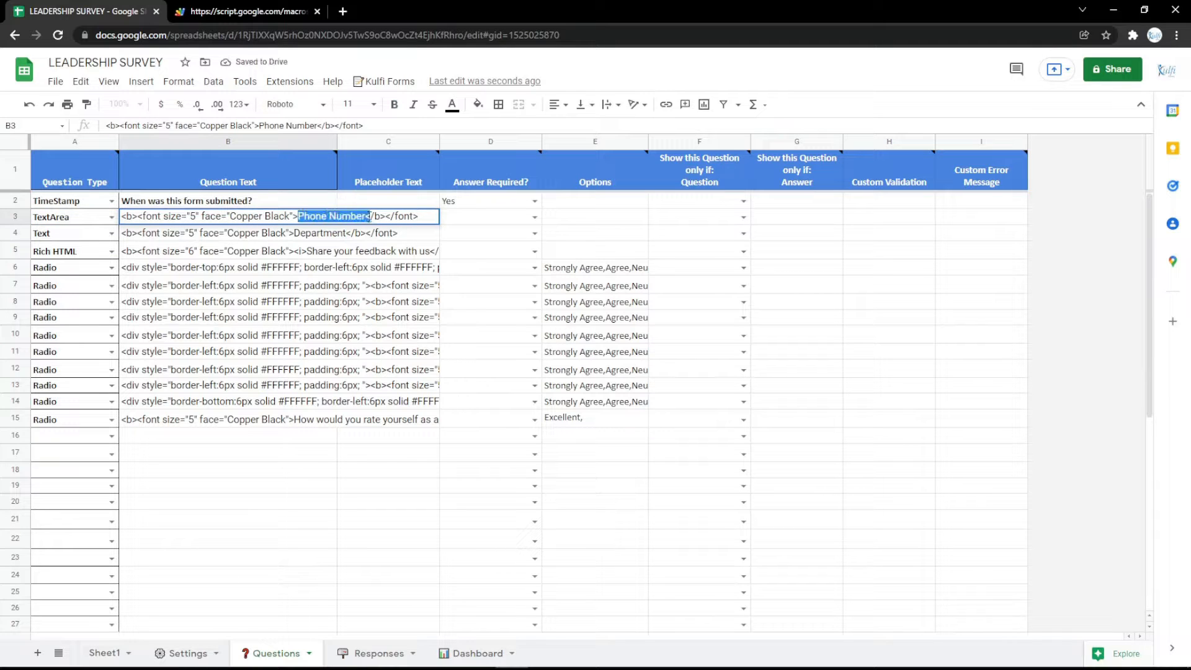
{"action": "type", "text": "Address"}
{"action": "key", "text": "Return"}
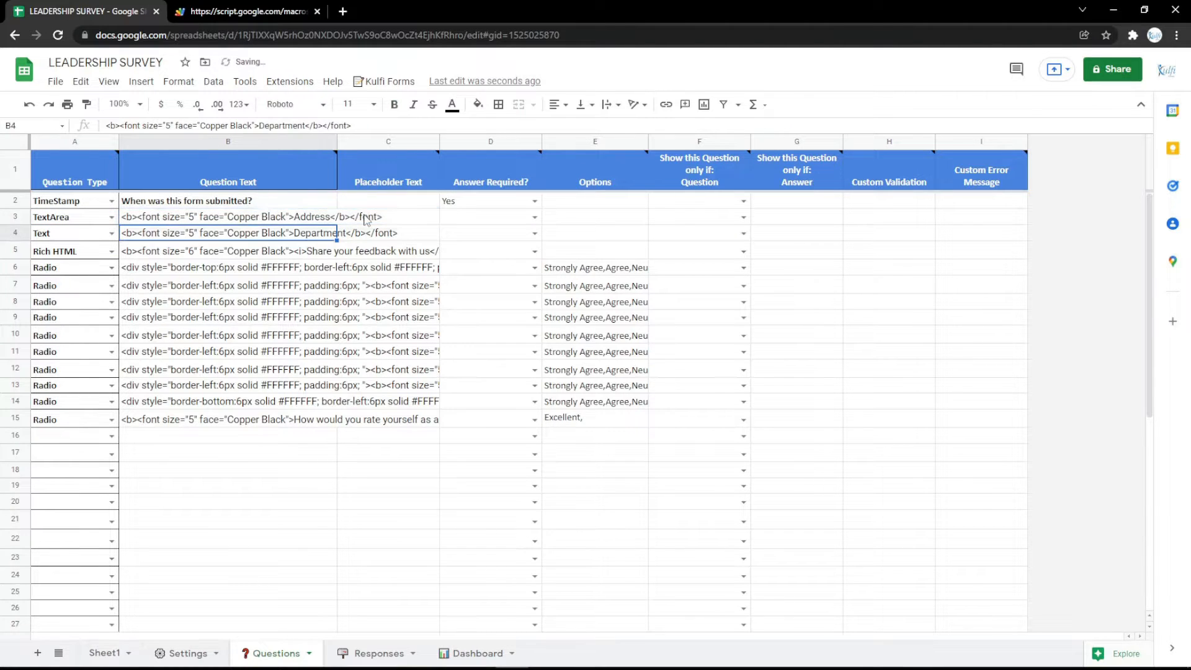
{"action": "key", "text": "ctrl+Tab"}
{"action": "key", "text": "F5"}
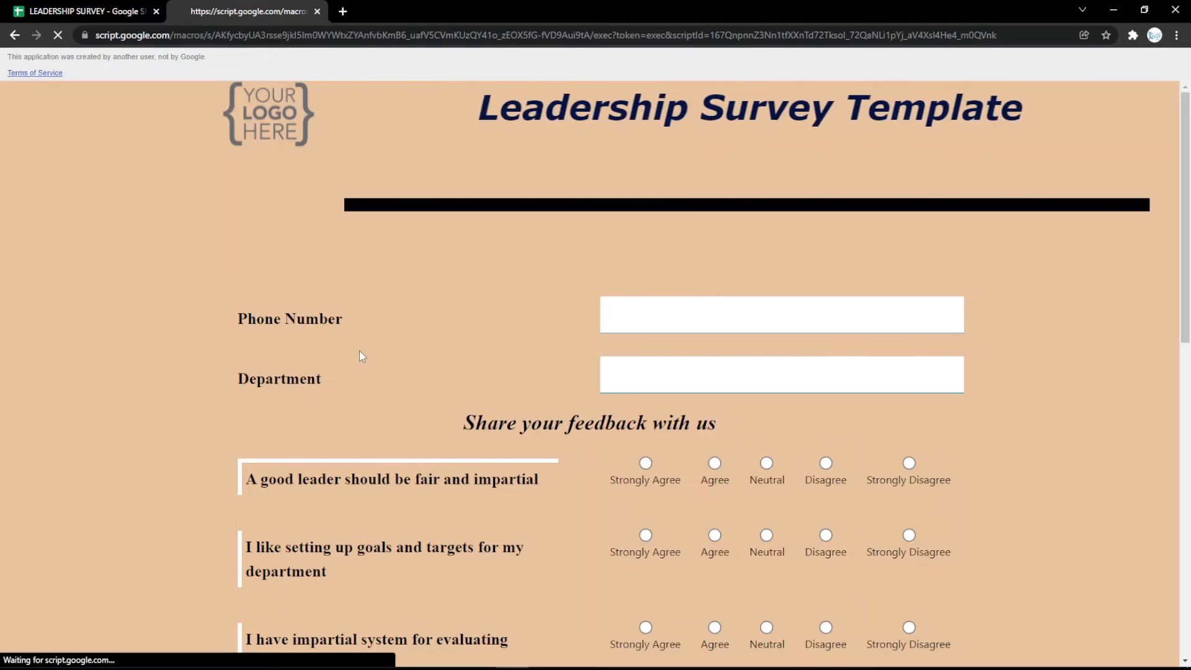
{"action": "left_click", "coordinate": [62, 7]}
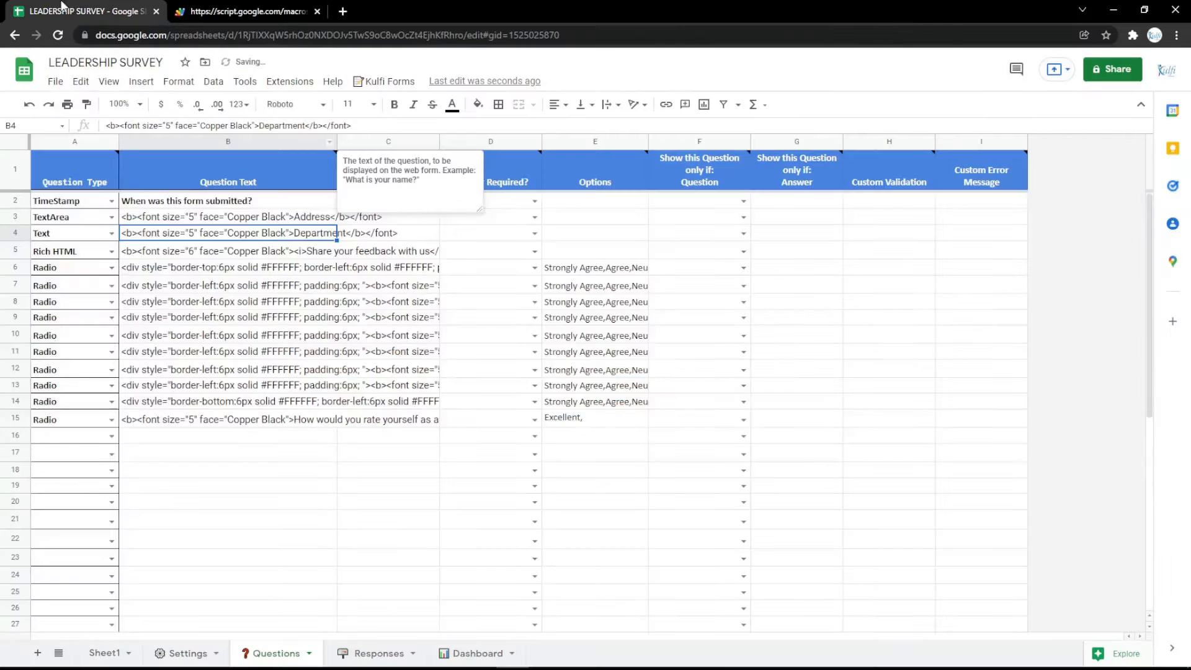
{"action": "left_click", "coordinate": [112, 217]}
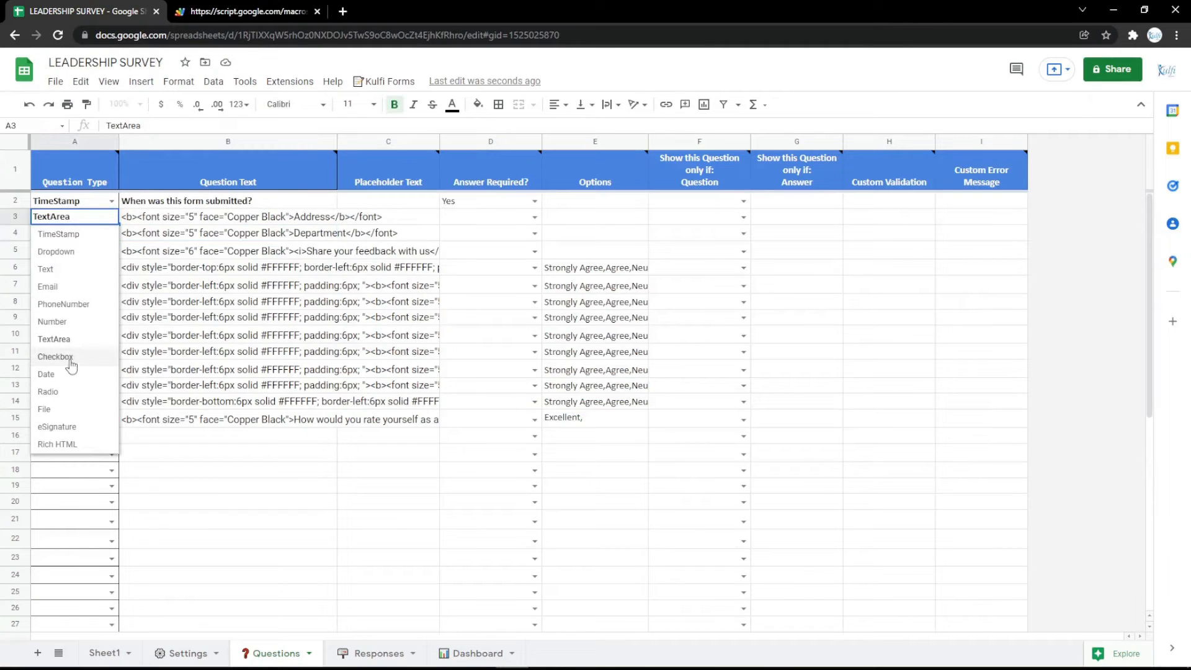
Try row 3 as Checkbox, then as Date labelled Date, and test its date picker on the form
{"action": "left_click", "coordinate": [75, 357]}
{"action": "left_click", "coordinate": [115, 217]}
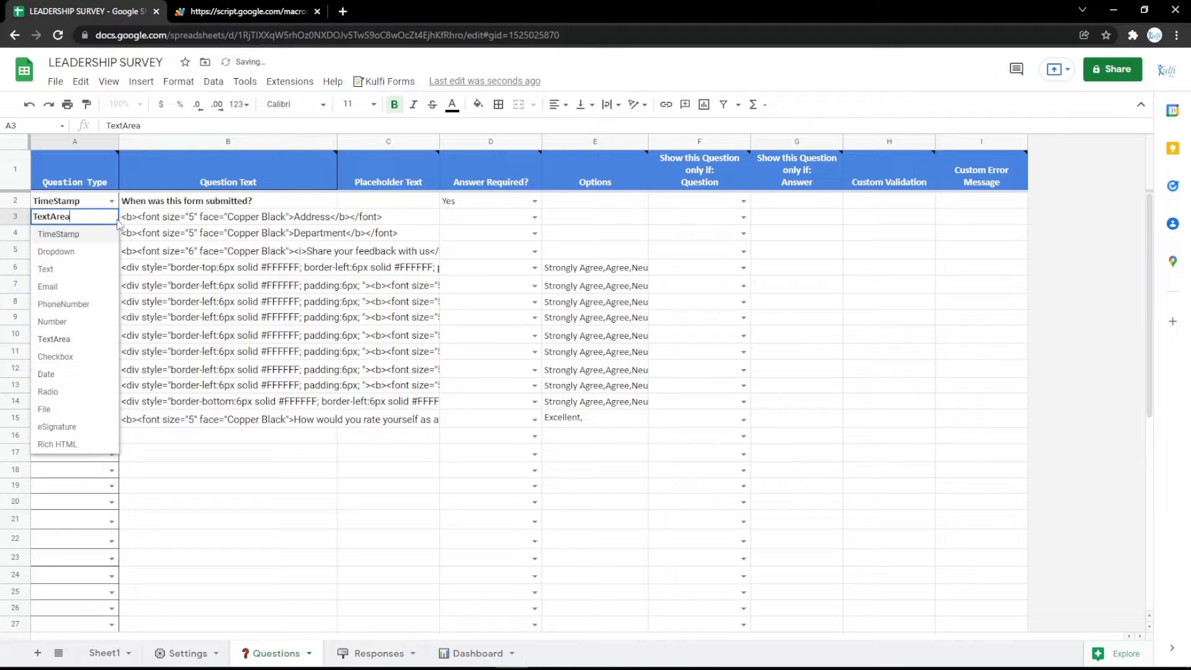
{"action": "left_click", "coordinate": [66, 374]}
{"action": "left_click", "coordinate": [310, 216]}
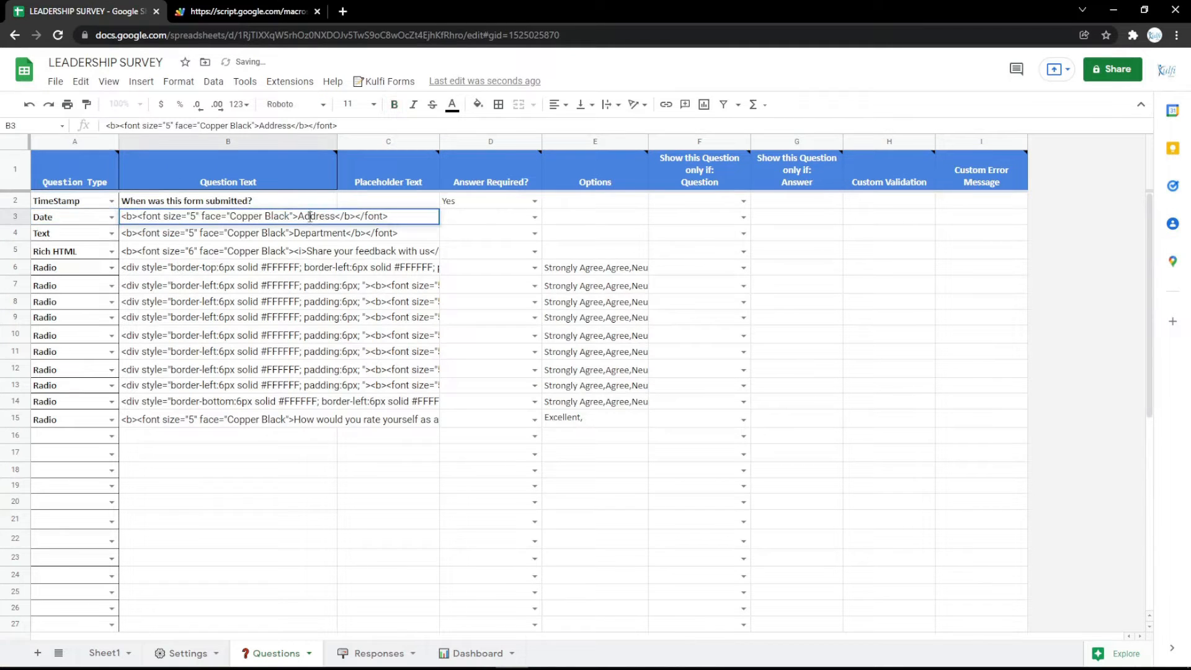
{"action": "left_click", "coordinate": [310, 284]}
{"action": "key", "text": "ctrl+Tab"}
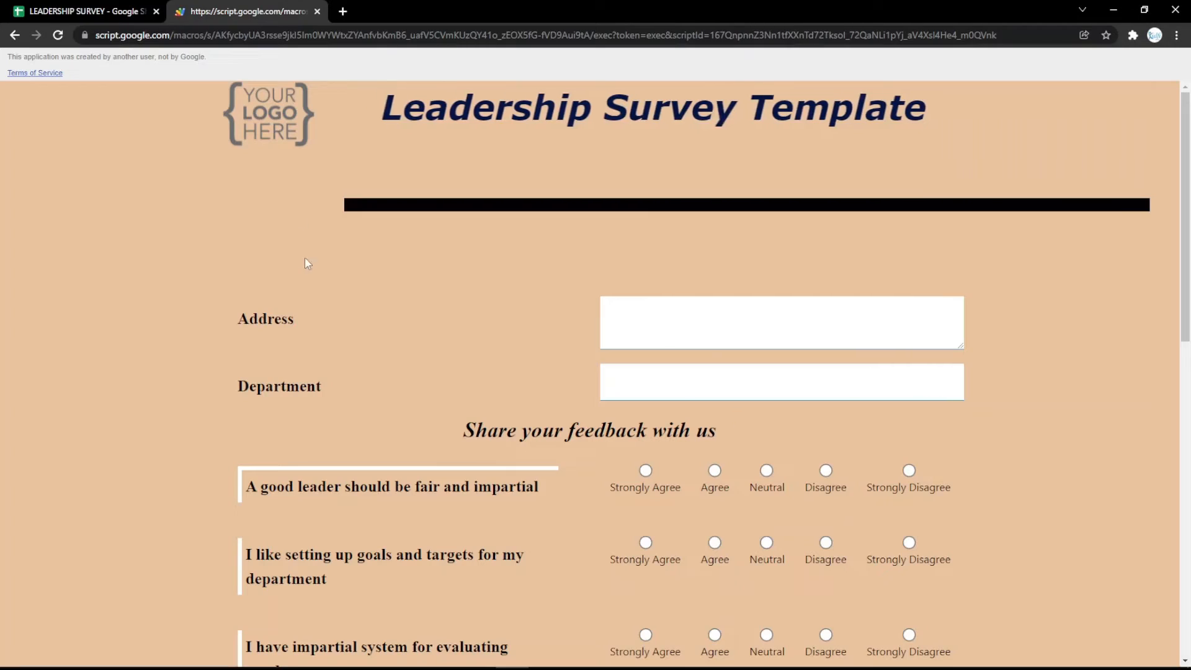
{"action": "key", "text": "F5"}
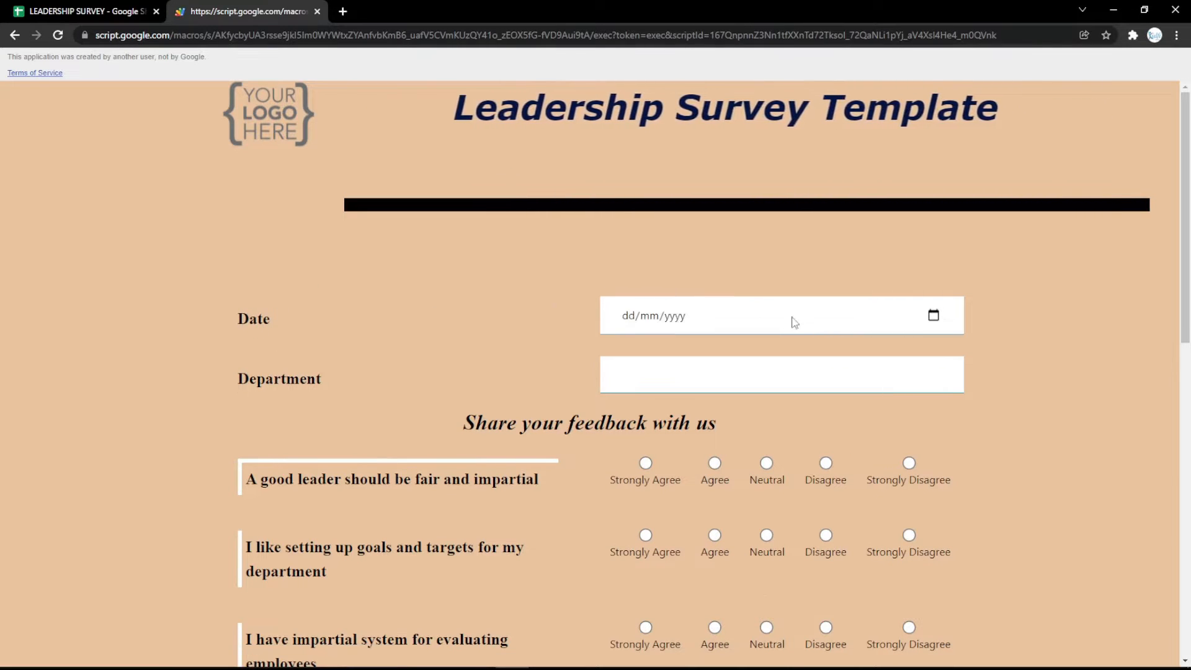
{"action": "left_click", "coordinate": [933, 315]}
{"action": "left_click", "coordinate": [527, 309]}
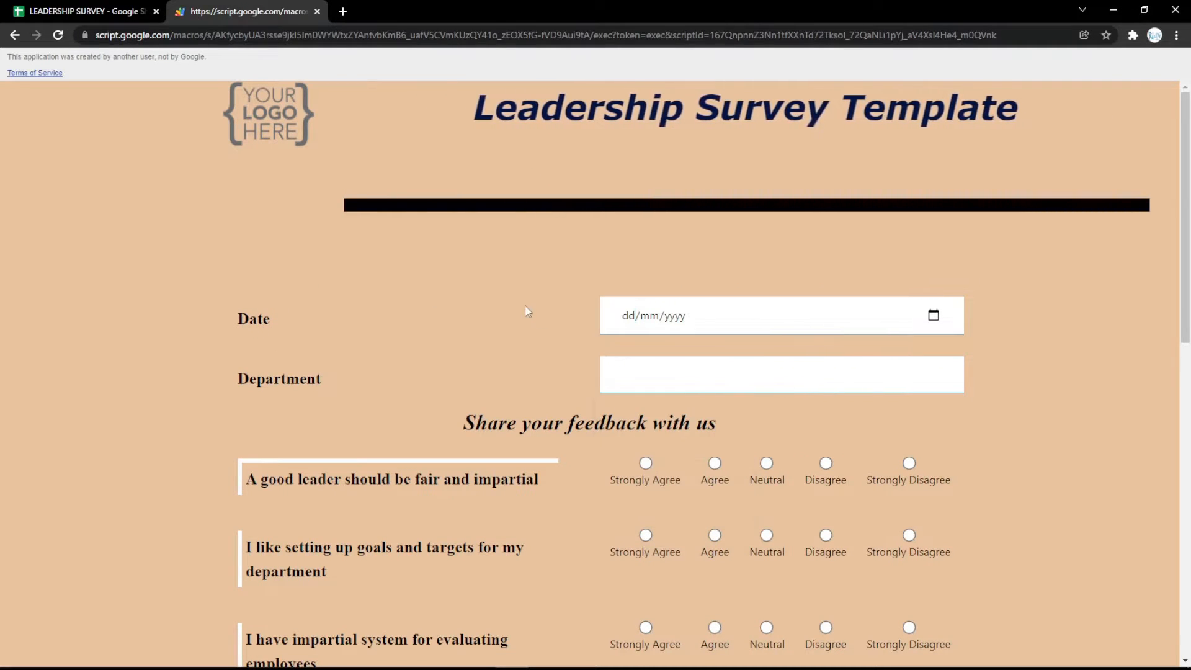
{"action": "left_click", "coordinate": [3, 7]}
Make row 3 a Radio question labelled Gender with options 'Male, Female' and reload the form
{"action": "left_click", "coordinate": [111, 219]}
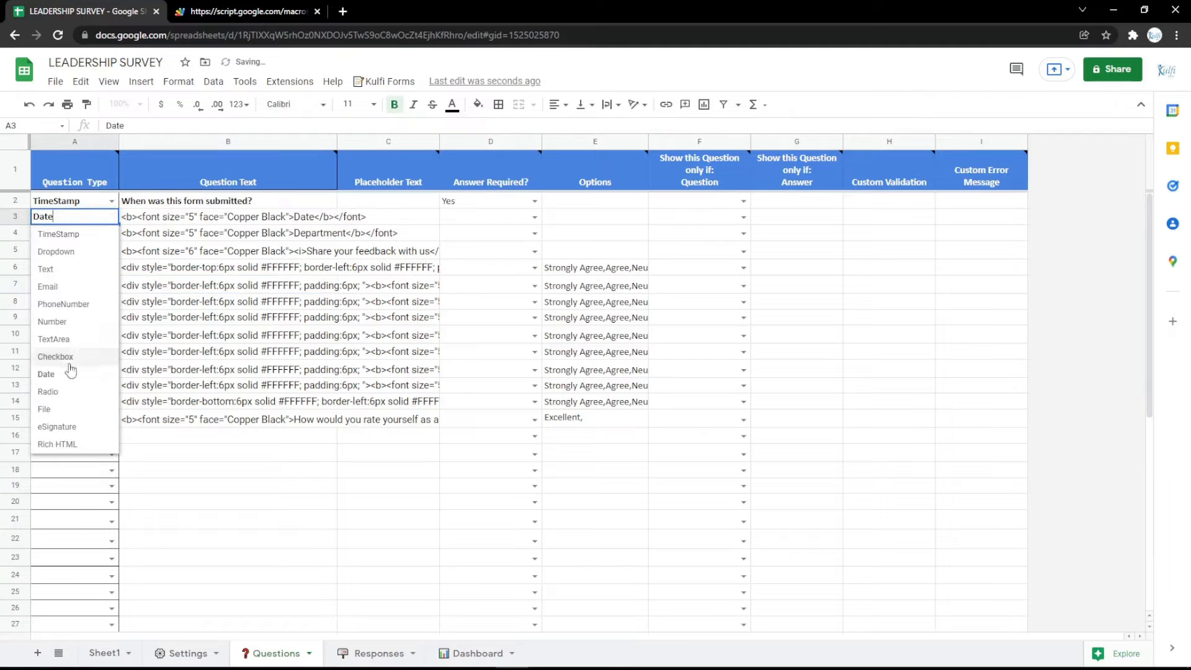
{"action": "left_click", "coordinate": [57, 392]}
{"action": "double_click", "coordinate": [238, 220]}
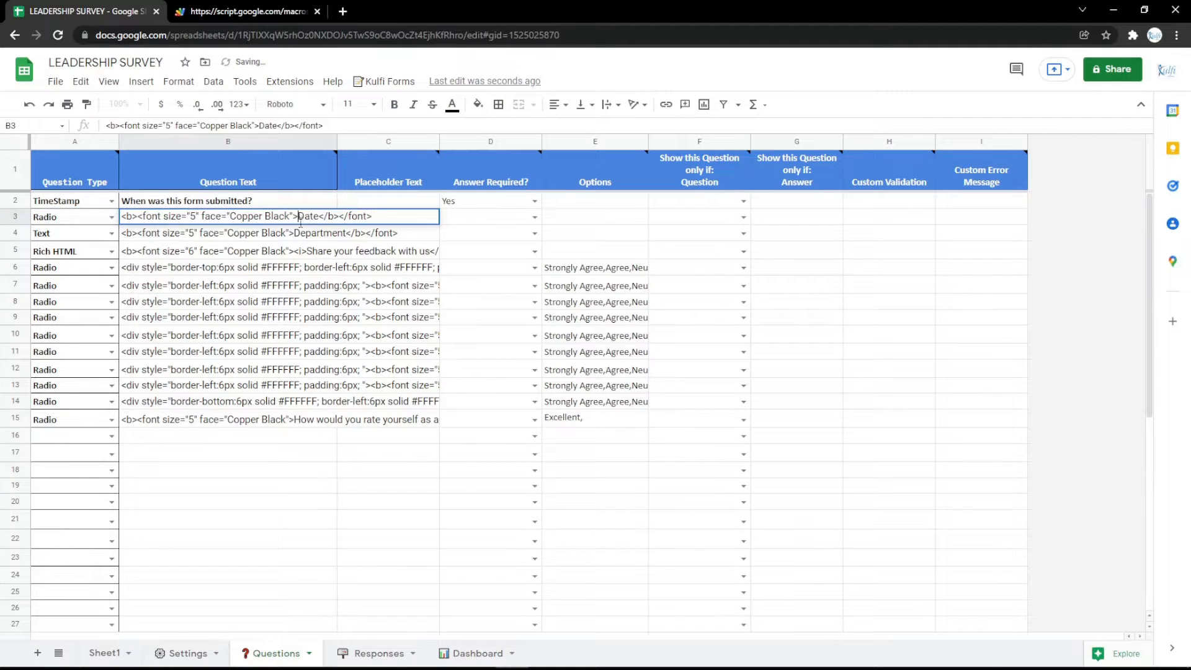
{"action": "key", "text": "Return"}
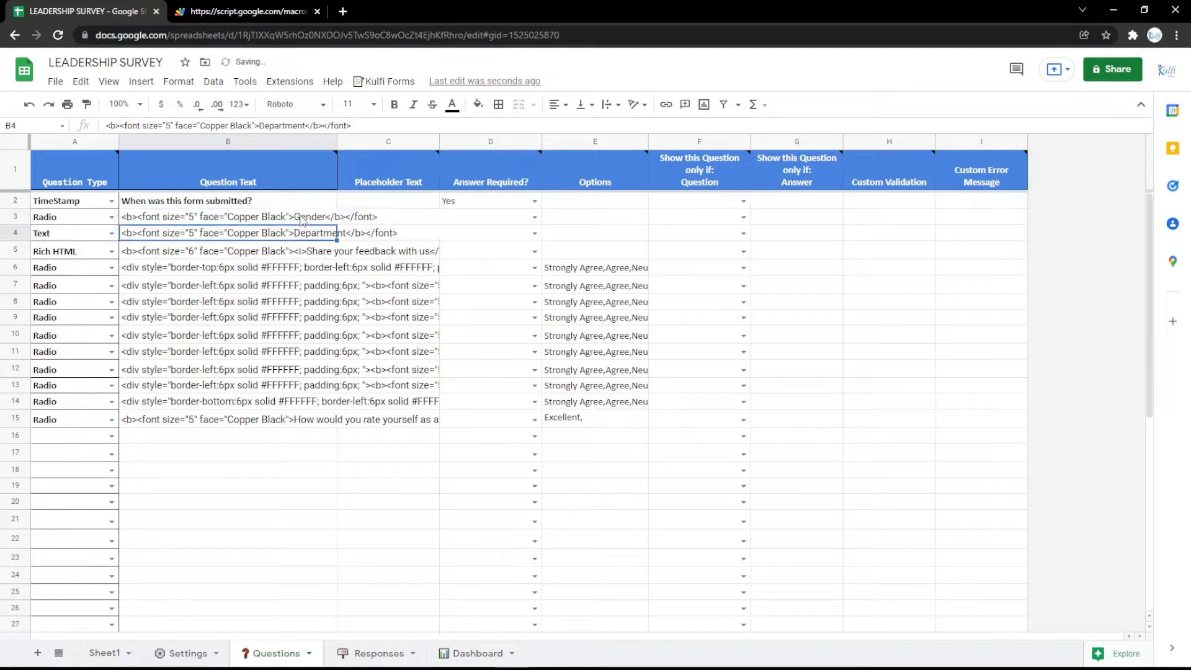
{"action": "left_click", "coordinate": [552, 220]}
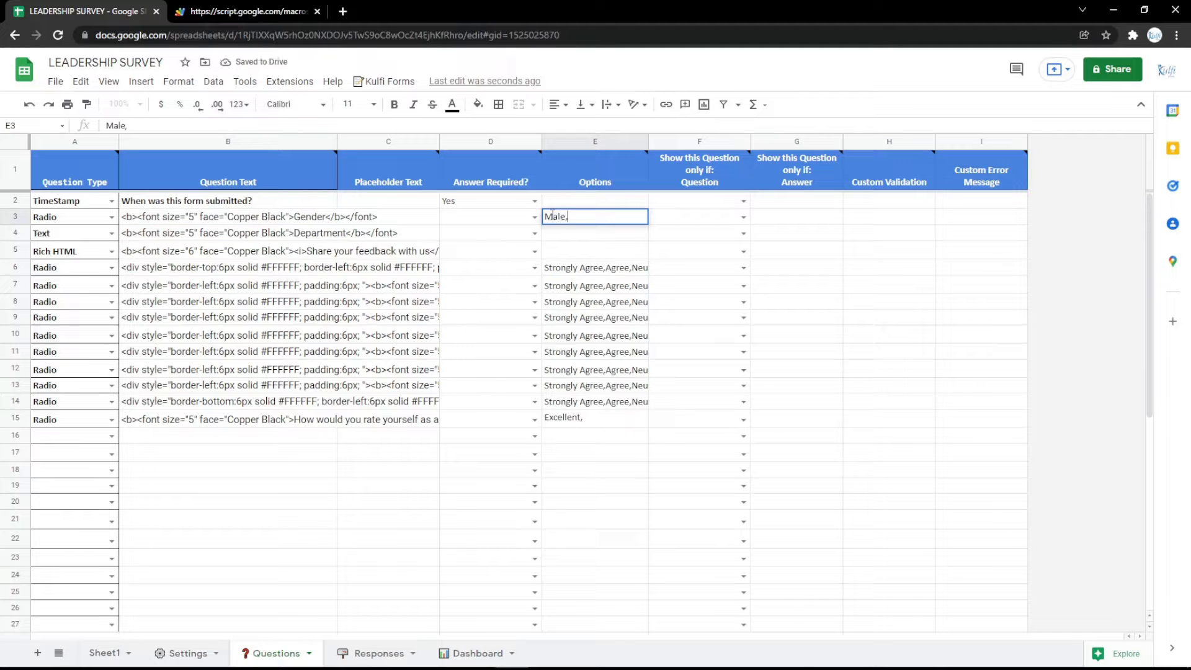
{"action": "type", "text": "Male, Female"}
{"action": "key", "text": "Return"}
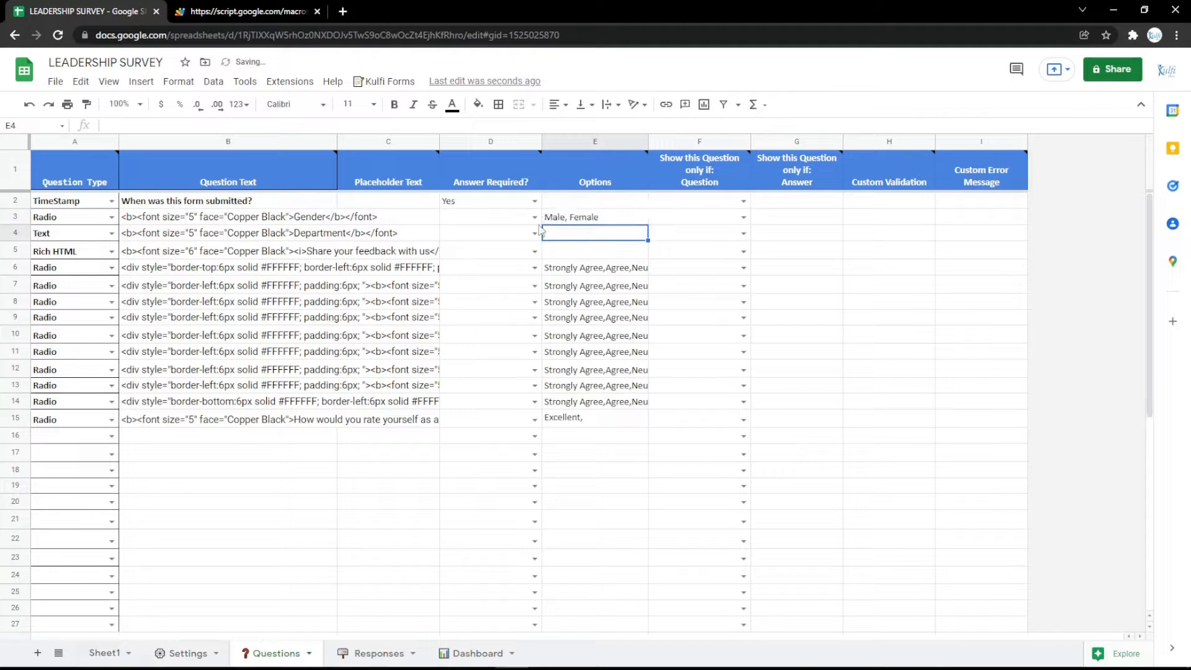
{"action": "left_click", "coordinate": [176, 9]}
{"action": "key", "text": "F5"}
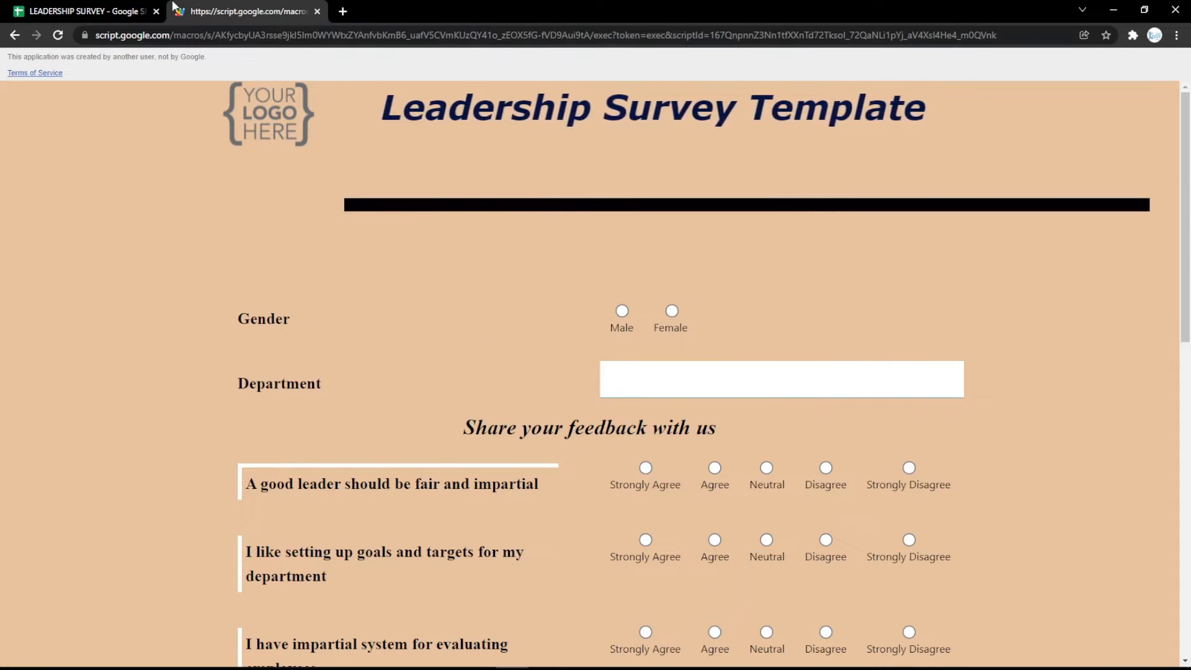
{"action": "left_click", "coordinate": [112, 11]}
{"action": "left_click", "coordinate": [111, 217]}
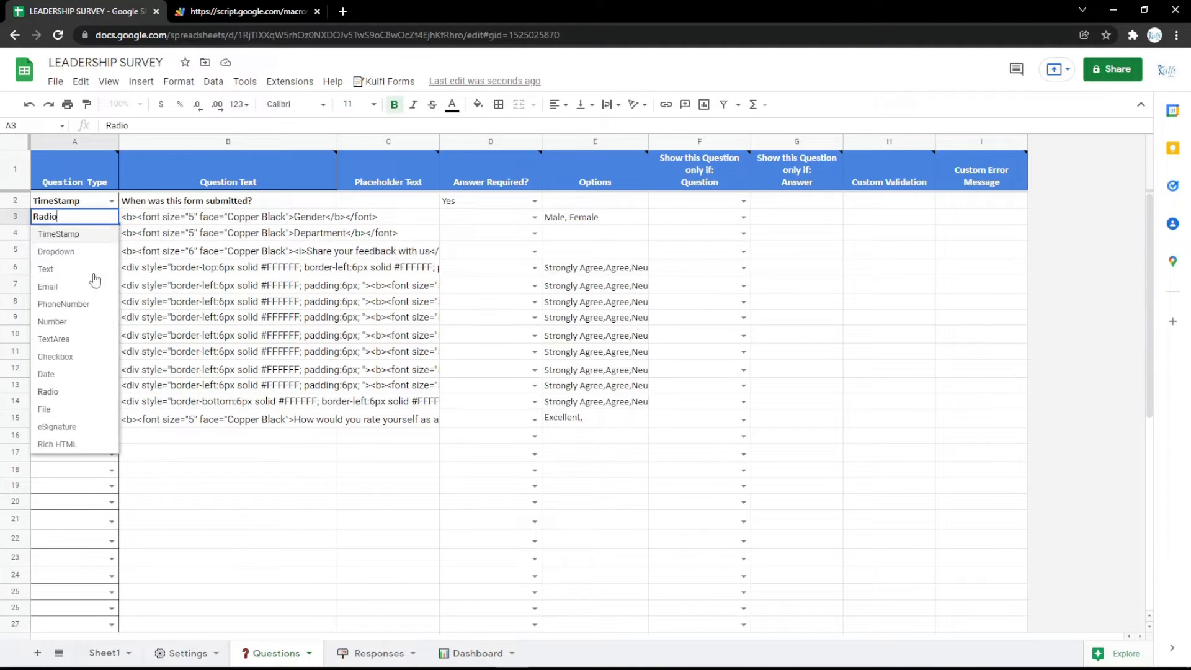
Set row 3 to a File question labelled File and upload a test image on the live form
{"action": "left_click", "coordinate": [45, 410]}
{"action": "double_click", "coordinate": [317, 216]}
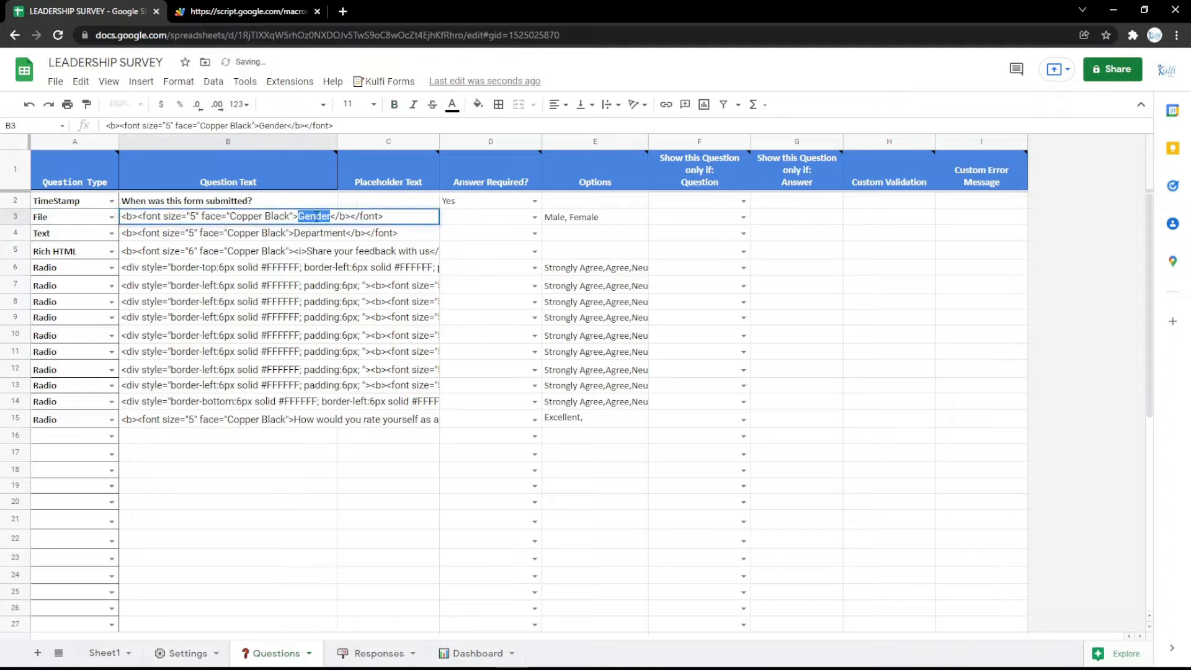
{"action": "key", "text": "Return"}
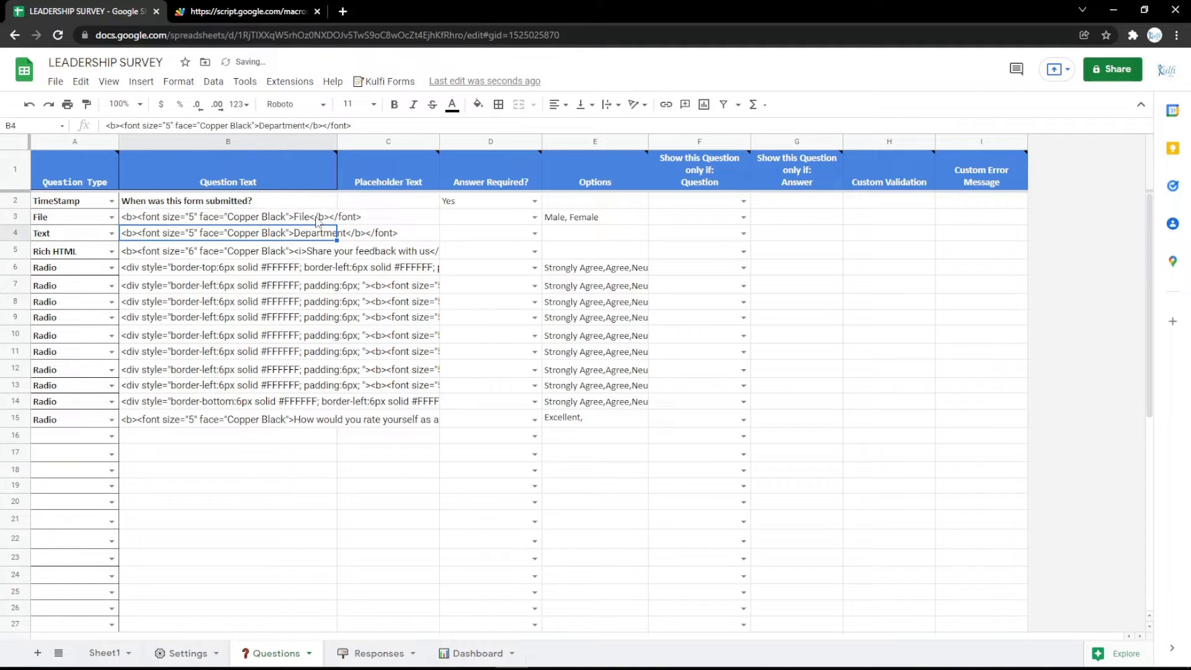
{"action": "left_click", "coordinate": [568, 221]}
{"action": "left_click", "coordinate": [248, 11]}
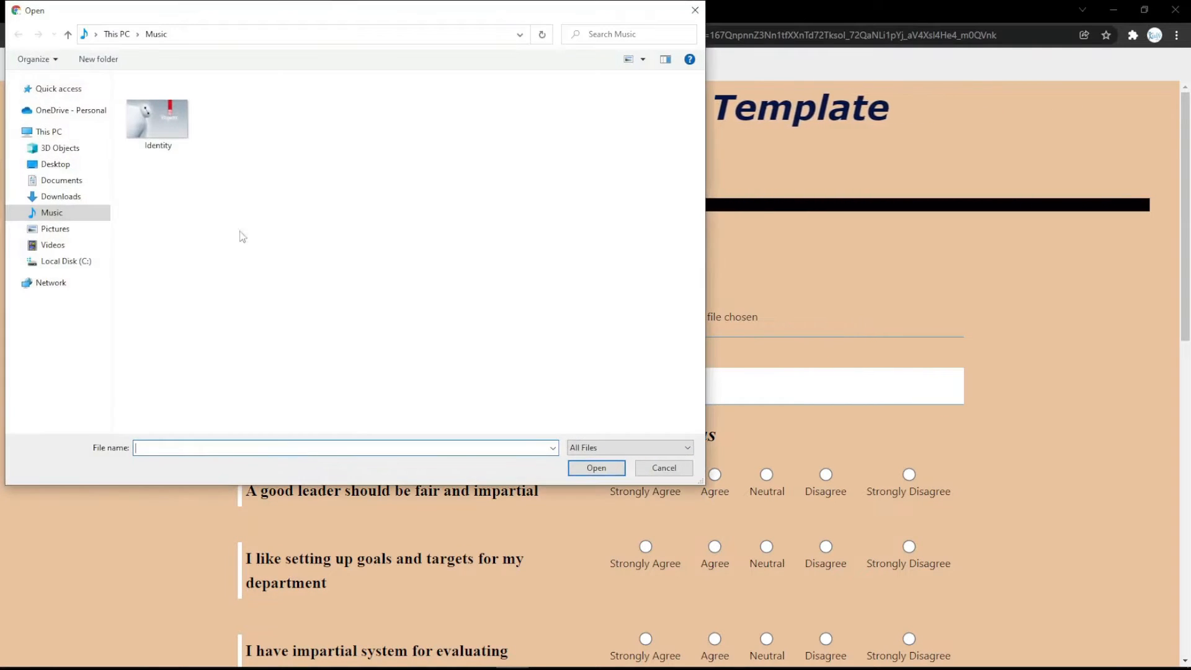
{"action": "double_click", "coordinate": [159, 136]}
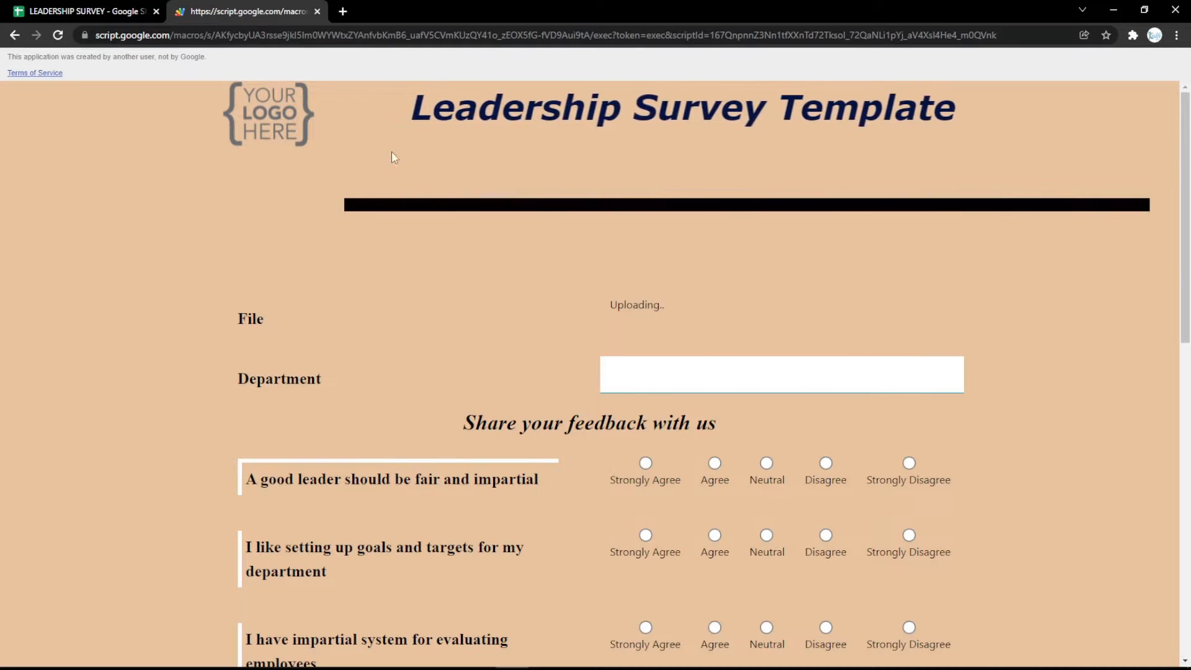
{"action": "left_click", "coordinate": [80, 11]}
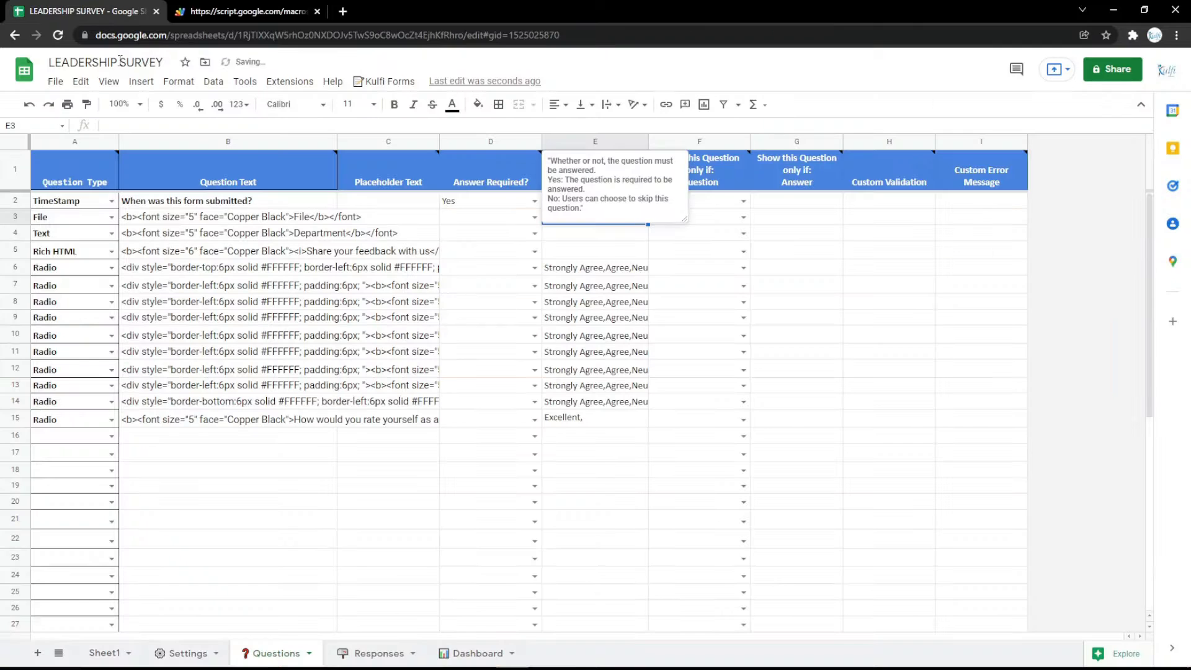
Set row 3 to an eSignature question labelled Signature, then draw and clear a test signature
{"action": "left_click", "coordinate": [111, 217]}
{"action": "left_click", "coordinate": [71, 428]}
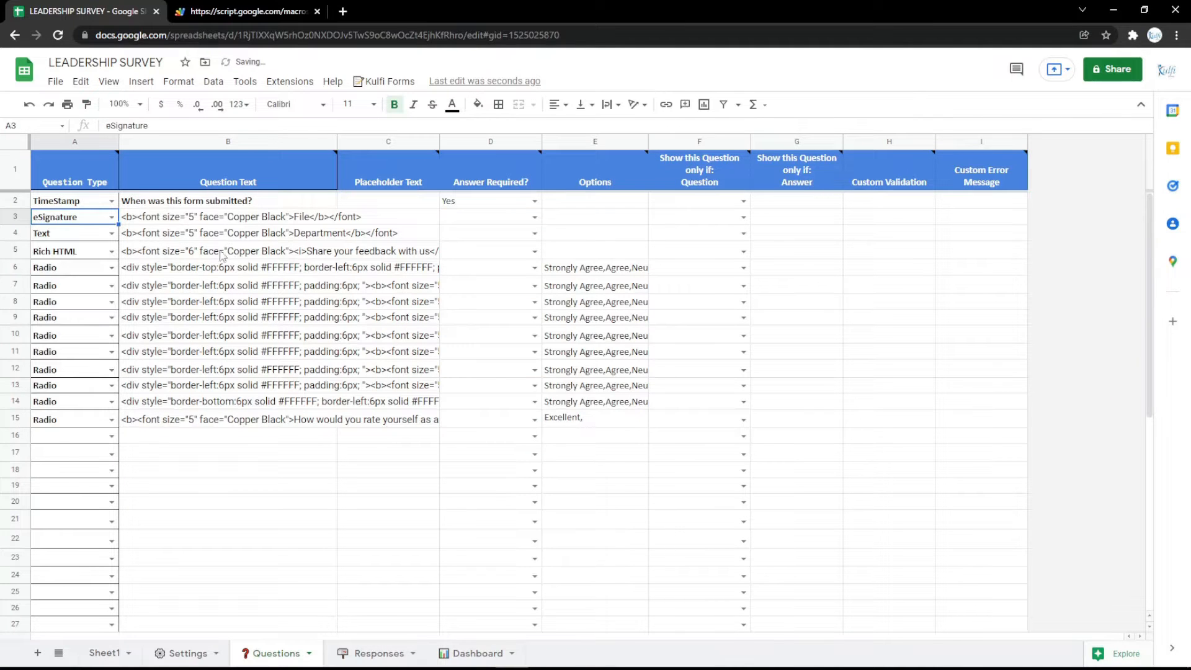
{"action": "left_click", "coordinate": [241, 224]}
{"action": "double_click", "coordinate": [301, 215]}
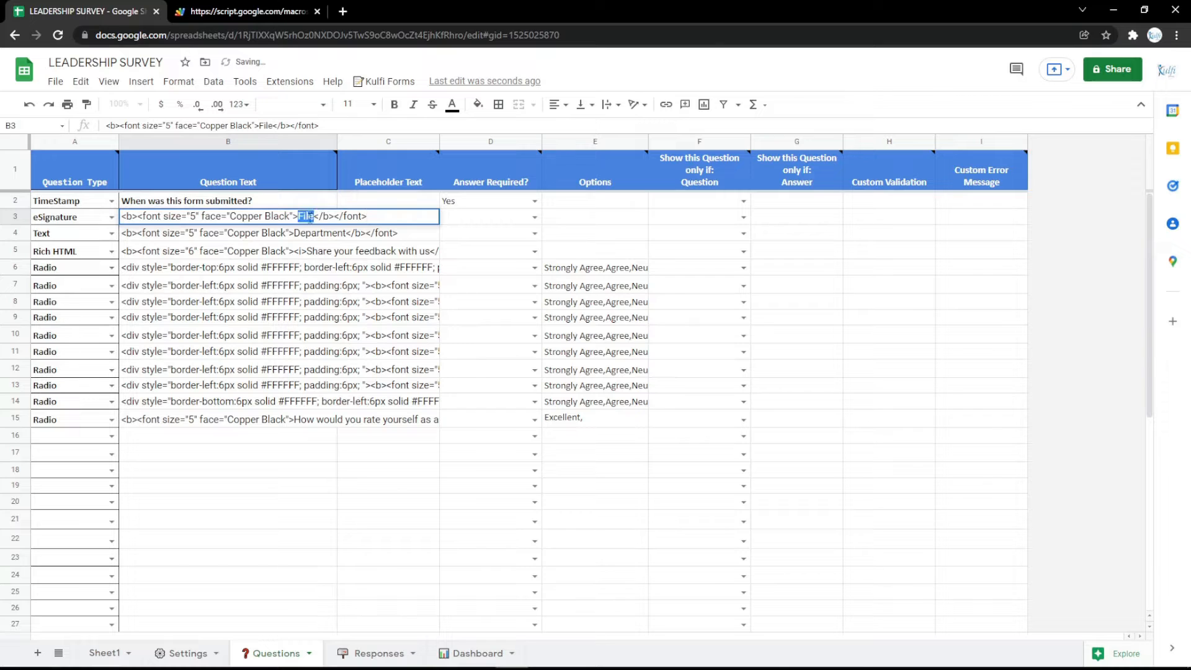
{"action": "type", "text": "Signatu"}
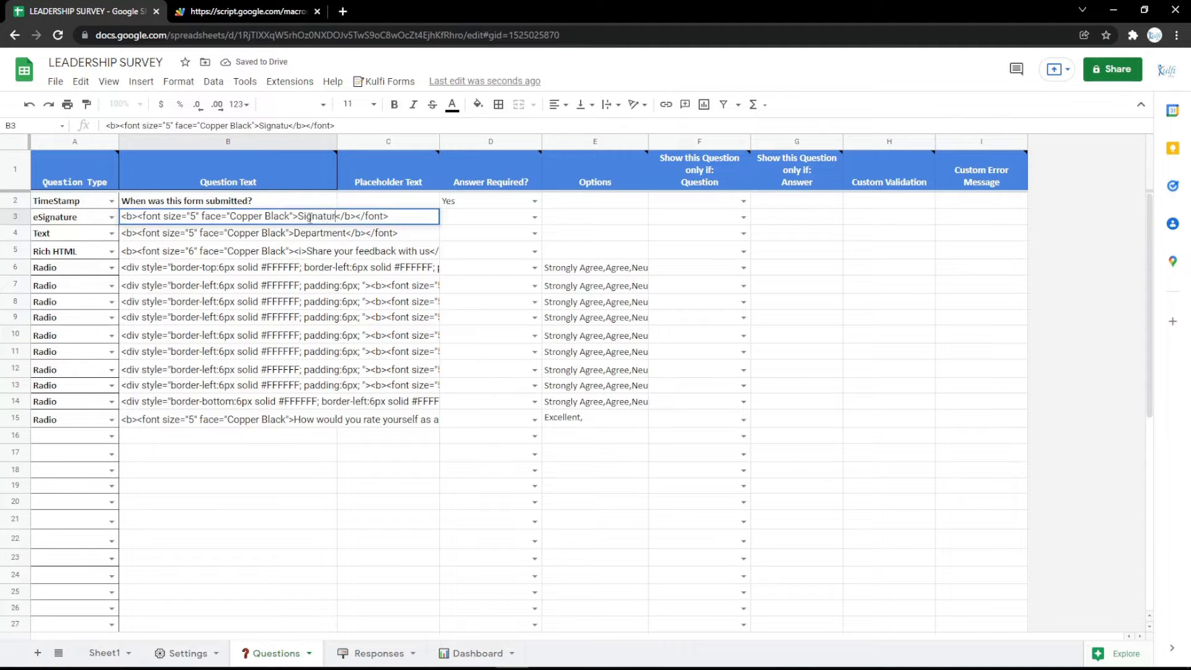
{"action": "type", "text": "re"}
{"action": "key", "text": "Return"}
{"action": "key", "text": "ctrl+Tab"}
{"action": "key", "text": "F5"}
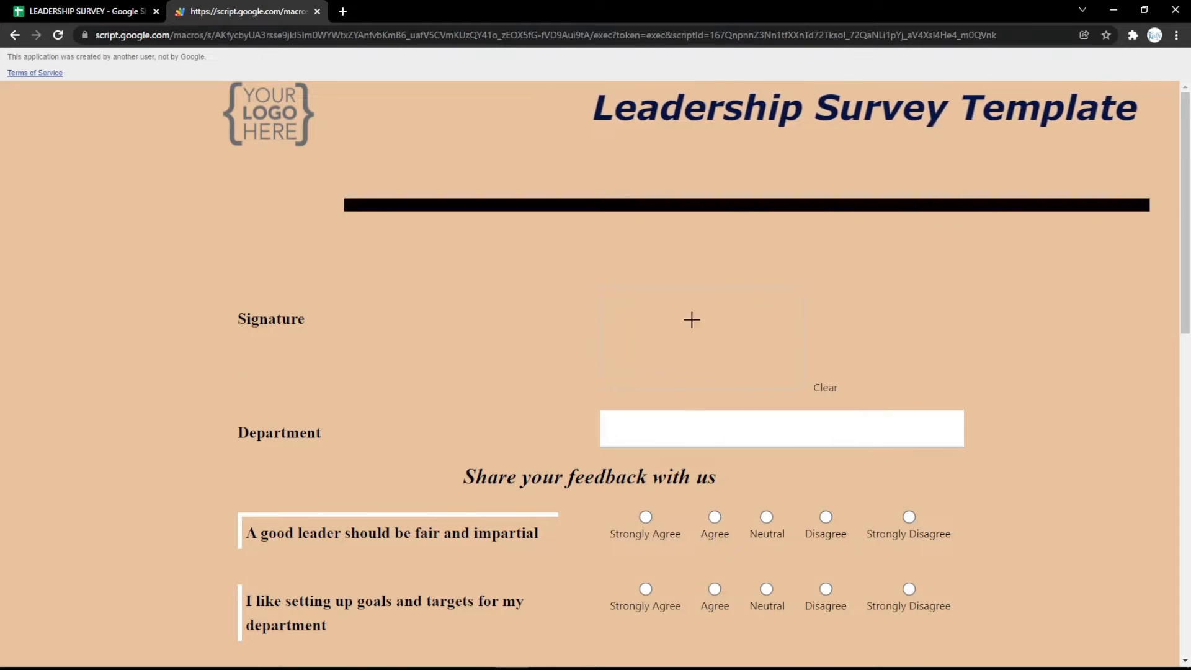
{"action": "mouse_move", "coordinate": [676, 314]}
{"action": "left_mouse_down"}
{"action": "mouse_move", "coordinate": [758, 347]}
{"action": "mouse_move", "coordinate": [747, 362]}
{"action": "mouse_move", "coordinate": [798, 371]}
{"action": "left_mouse_up"}
{"action": "left_click", "coordinate": [825, 387]}
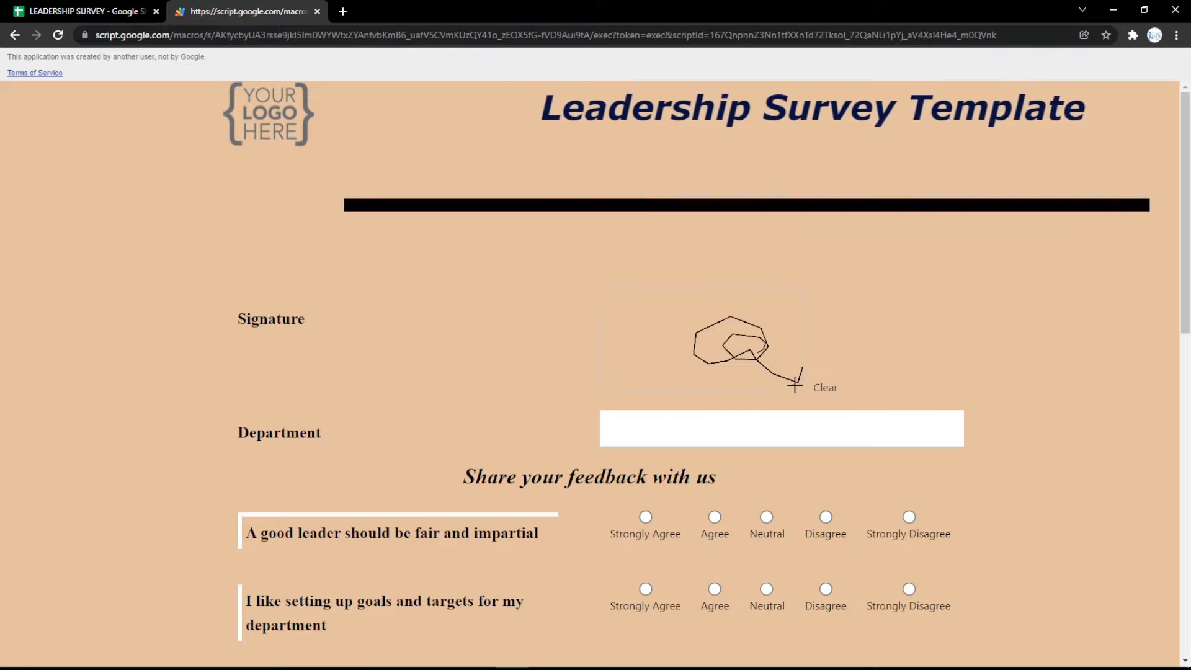
{"action": "left_click", "coordinate": [825, 387]}
{"action": "left_click", "coordinate": [122, 12]}
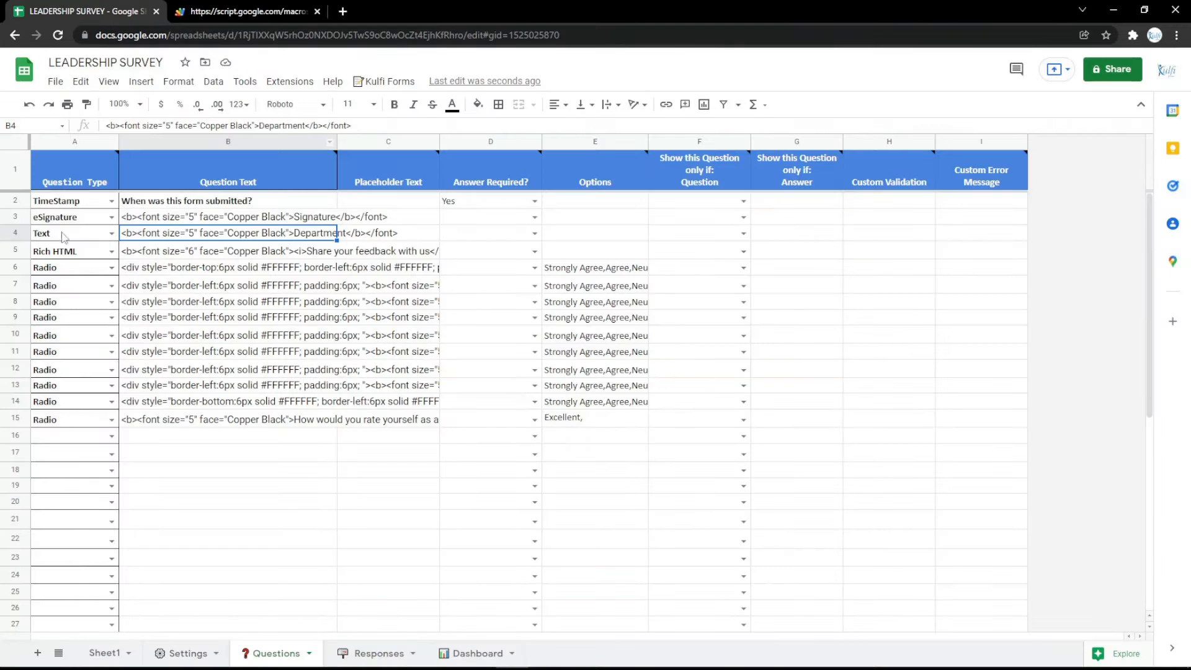
Change row 3's question type to Rich HTML and put B3 into editing
{"action": "left_click", "coordinate": [111, 218]}
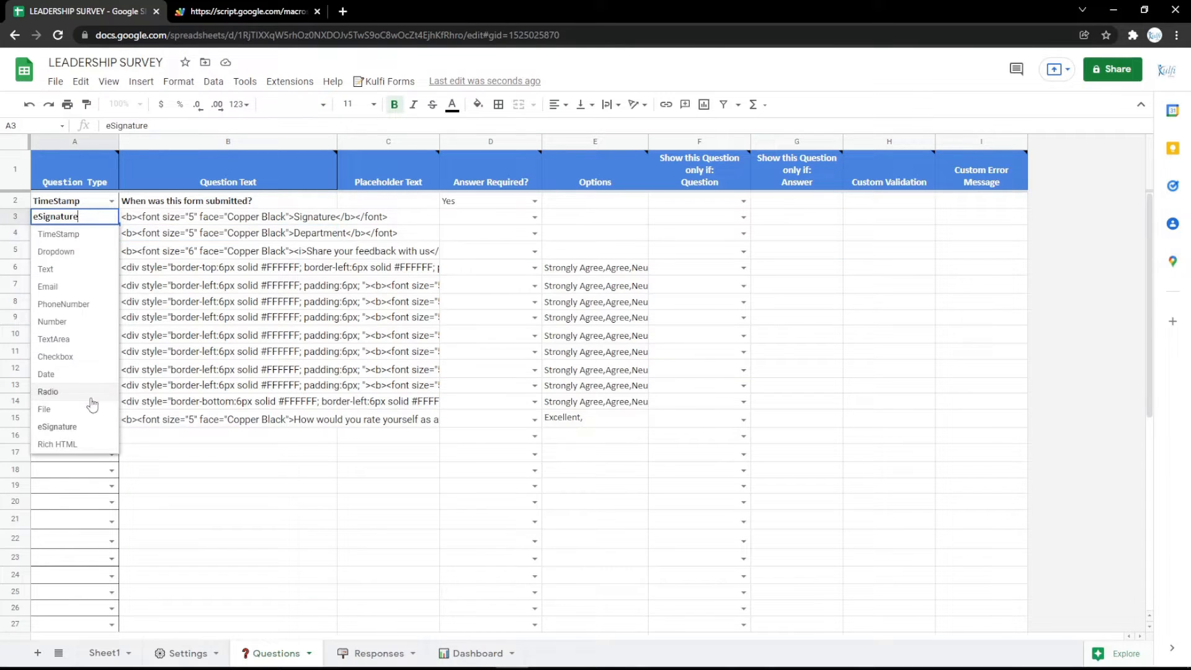
{"action": "left_click", "coordinate": [87, 443]}
{"action": "double_click", "coordinate": [310, 216]}
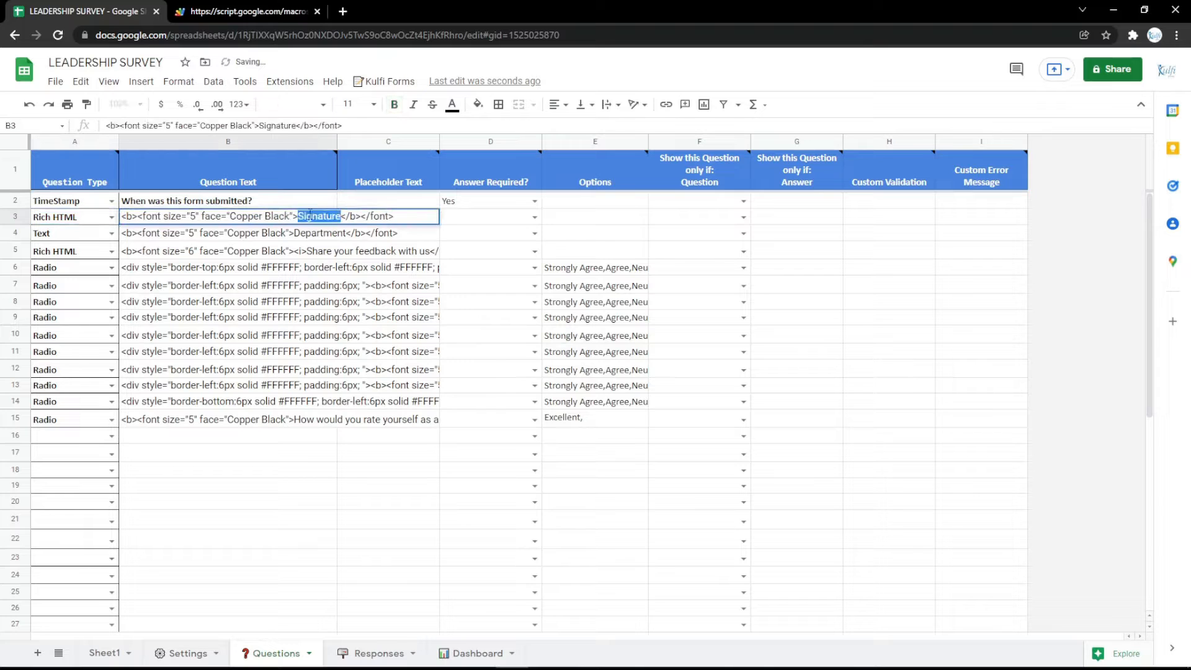
{"action": "left_click", "coordinate": [309, 251]}
{"action": "double_click", "coordinate": [237, 219]}
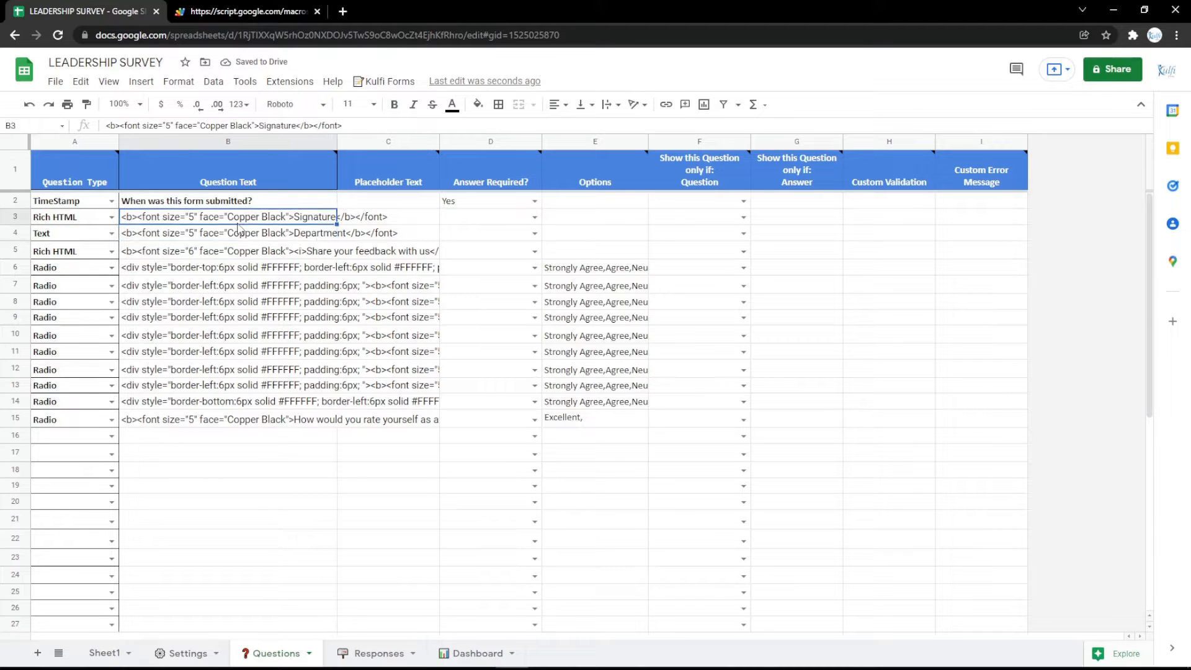
Copy the Google Maps embed HTML for the Google Indonesia location
{"action": "left_click", "coordinate": [343, 13]}
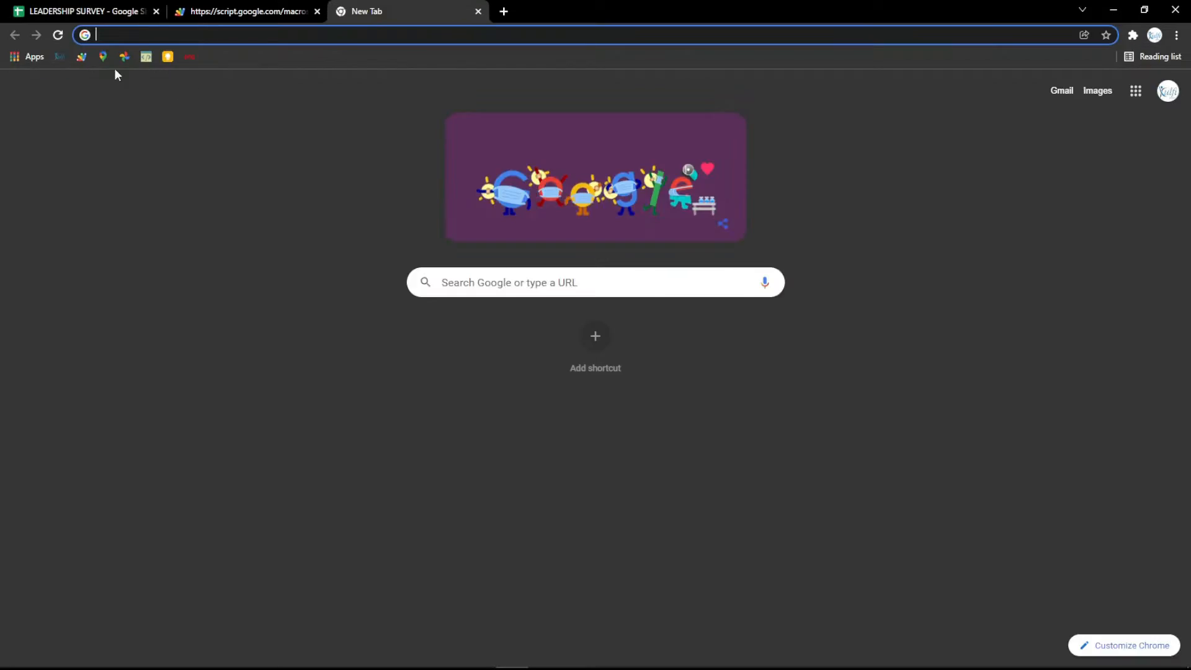
{"action": "left_click", "coordinate": [102, 58]}
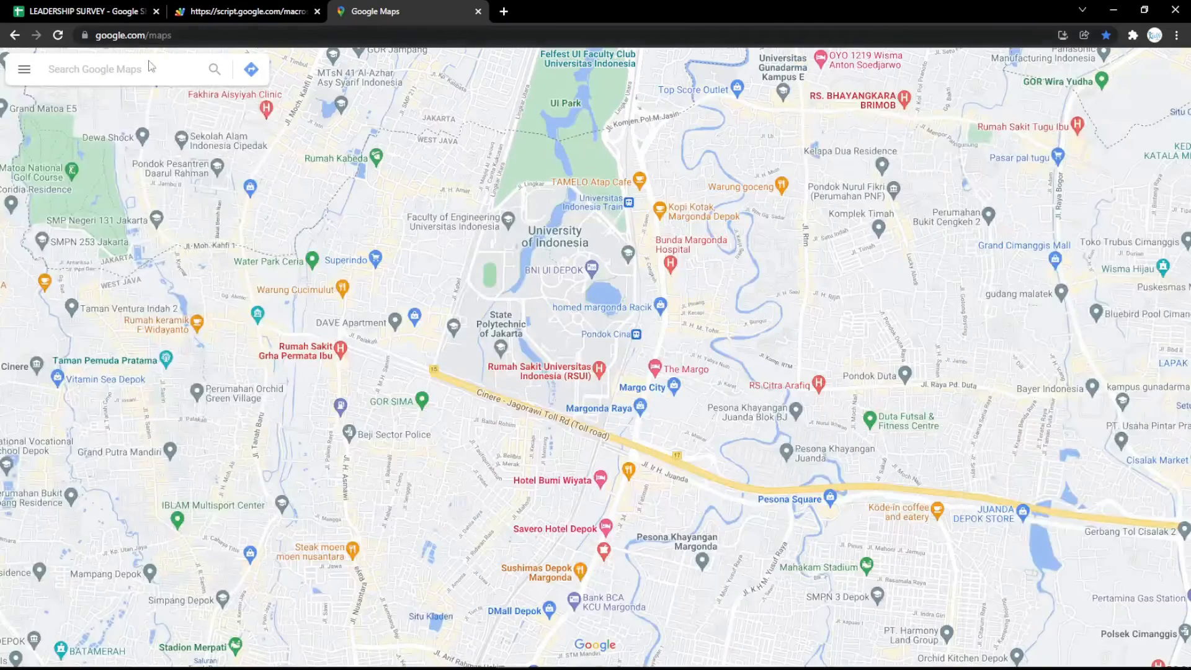
{"action": "left_click", "coordinate": [85, 110]}
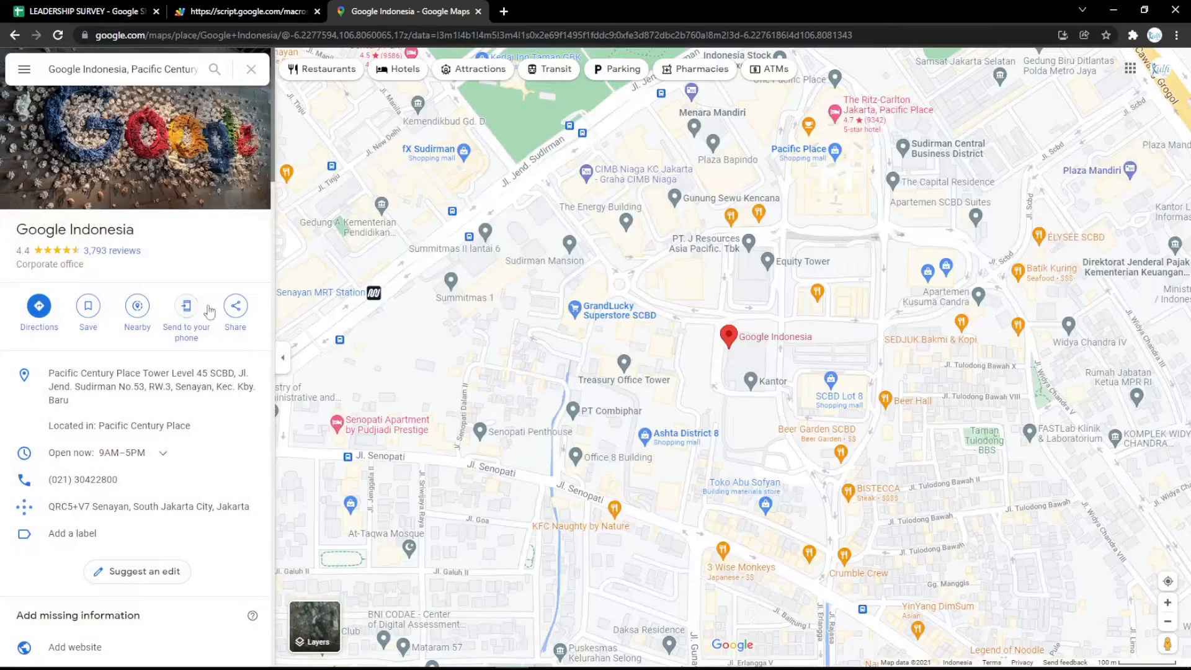
{"action": "left_click", "coordinate": [235, 306]}
{"action": "left_click", "coordinate": [566, 273]}
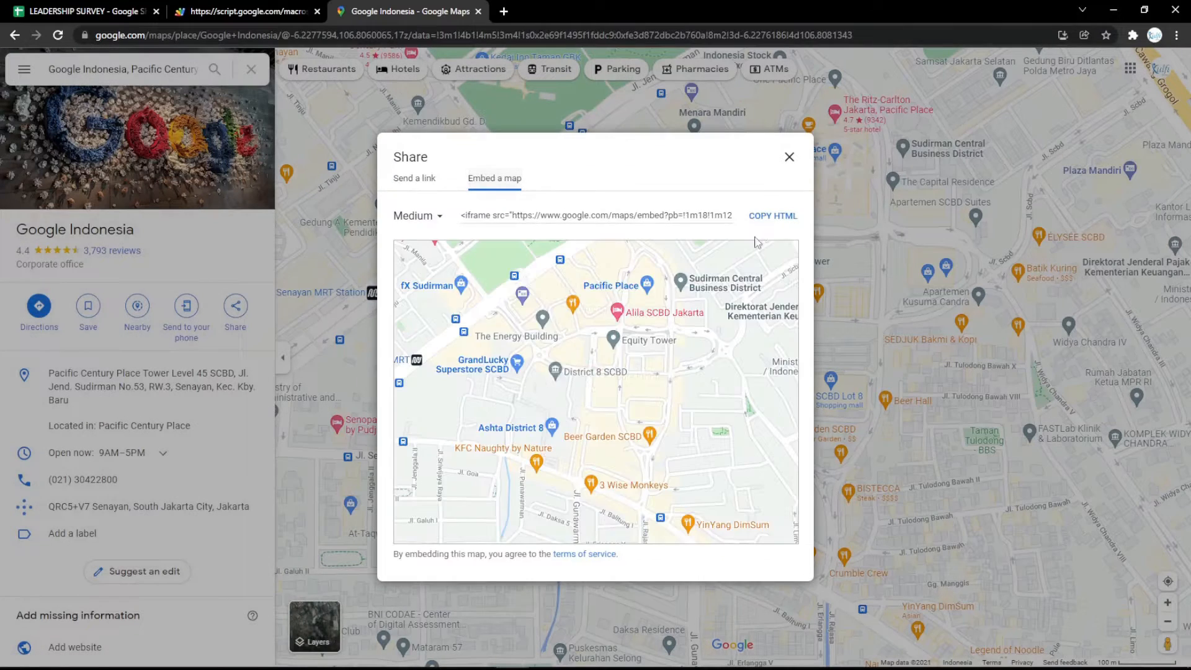
{"action": "left_click", "coordinate": [772, 215]}
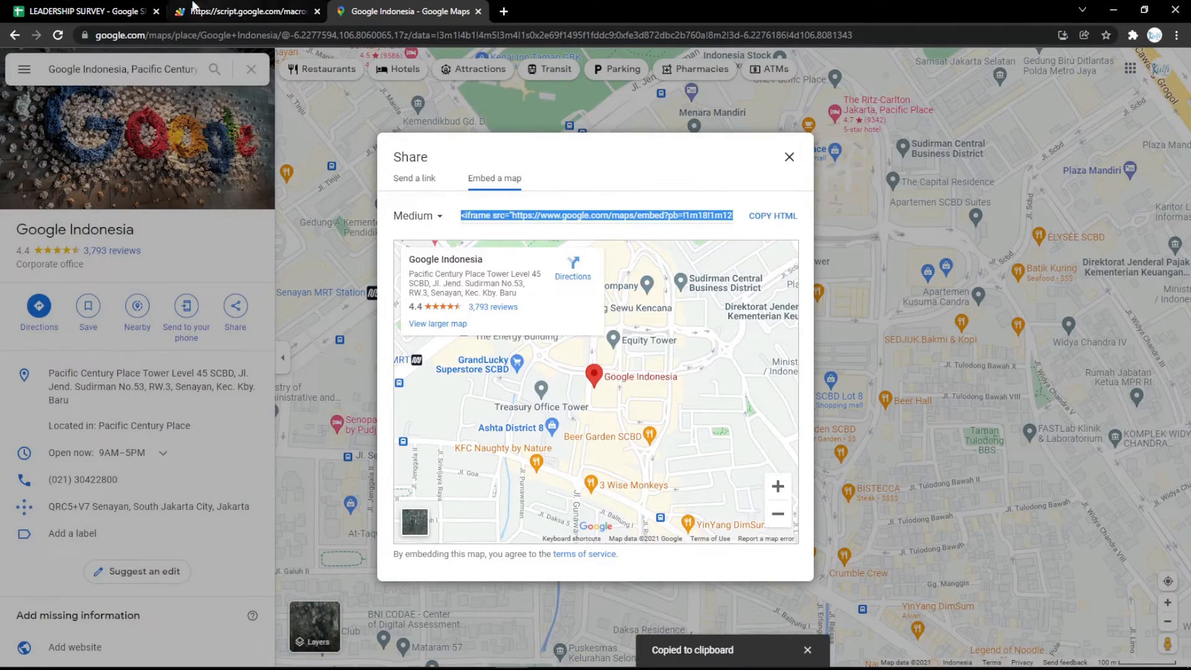
Paste the map embed into B3, preview it on the form, then delete row 3
{"action": "left_click", "coordinate": [127, 9]}
{"action": "key", "text": "ctrl+v"}
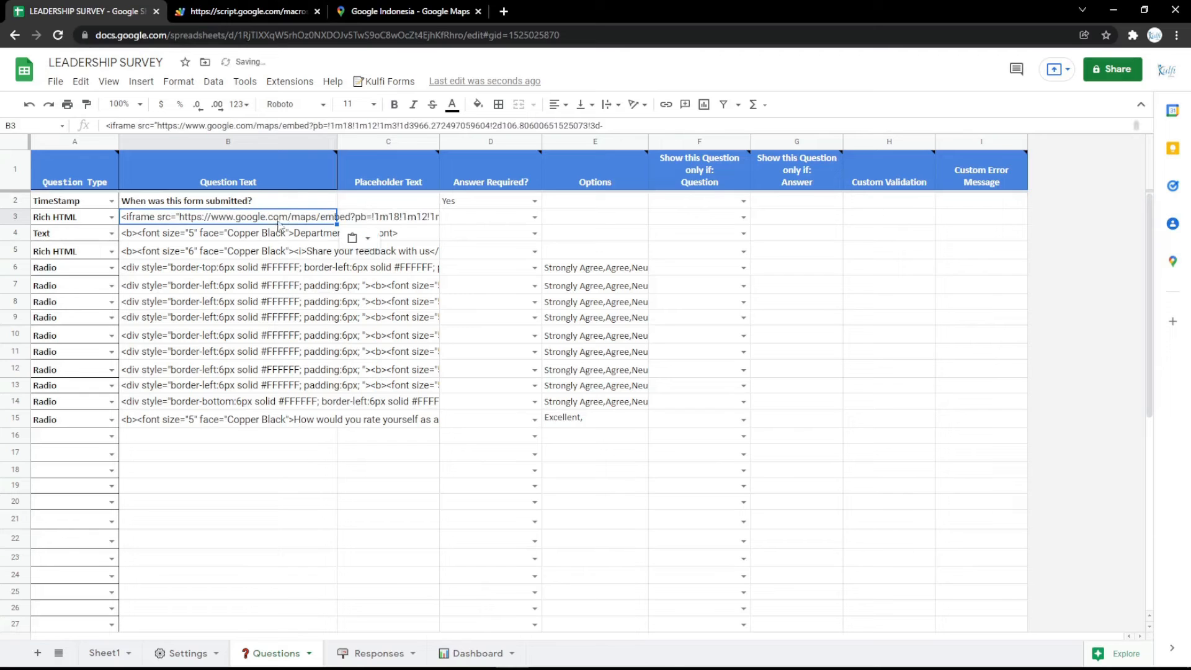
{"action": "left_click", "coordinate": [180, 10]}
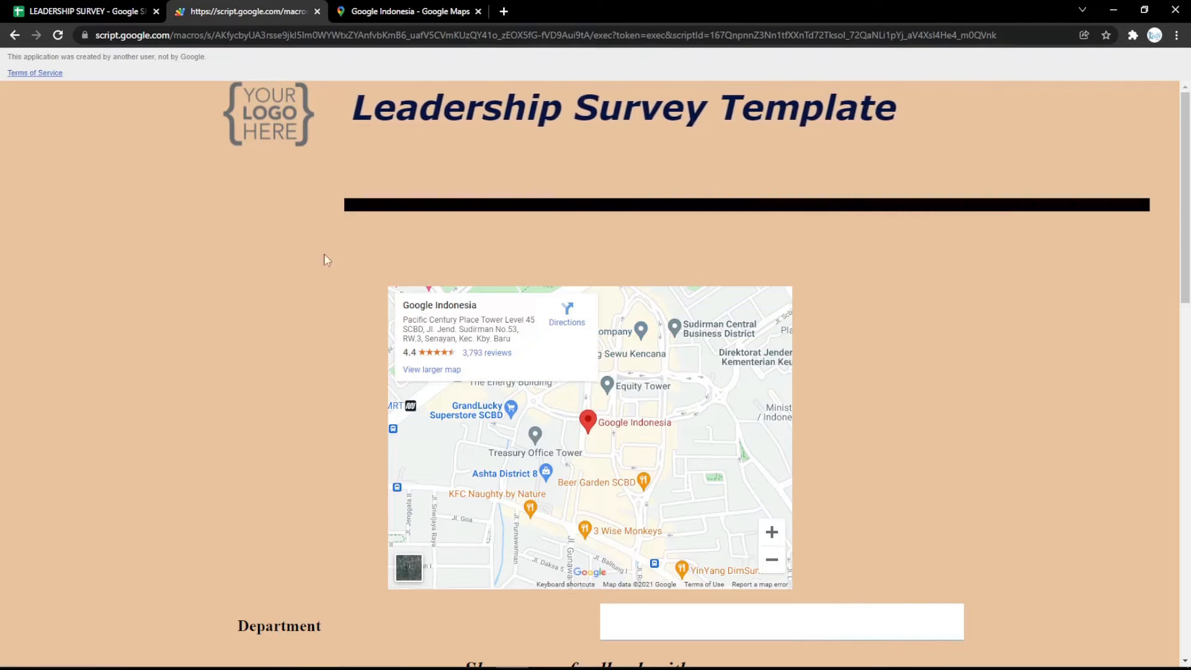
{"action": "left_click", "coordinate": [109, 7]}
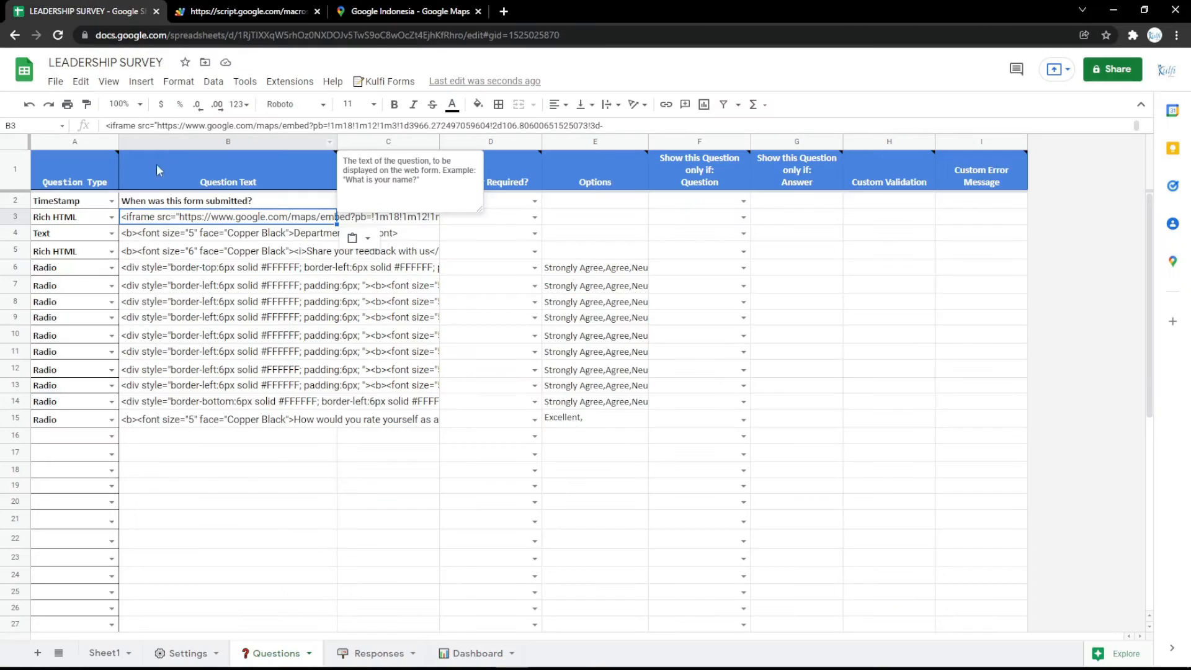
{"action": "left_click", "coordinate": [16, 217]}
{"action": "right_click", "coordinate": [21, 214]}
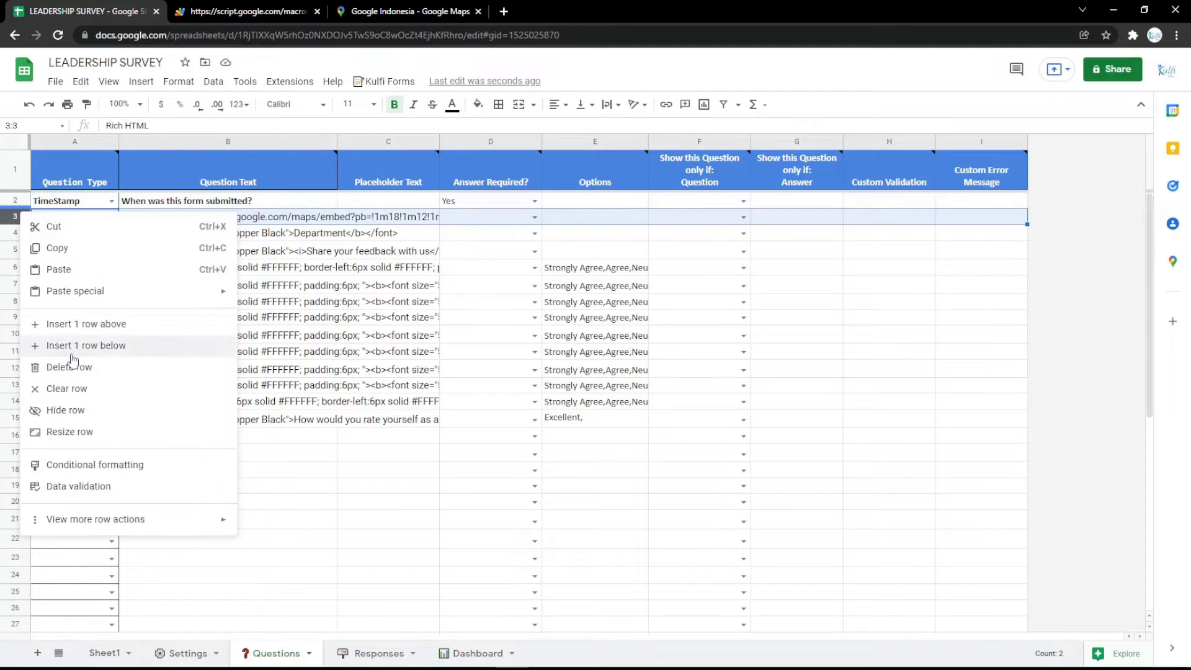
{"action": "key", "text": "Escape"}
{"action": "left_click", "coordinate": [228, 11]}
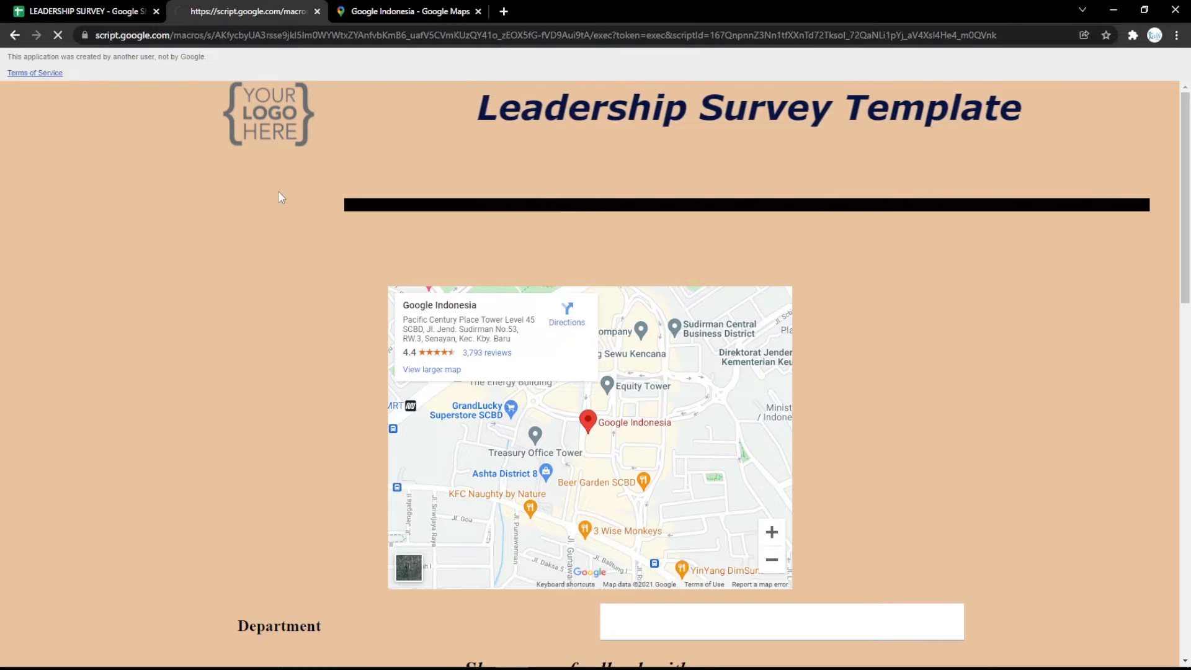
{"action": "left_click", "coordinate": [54, 13]}
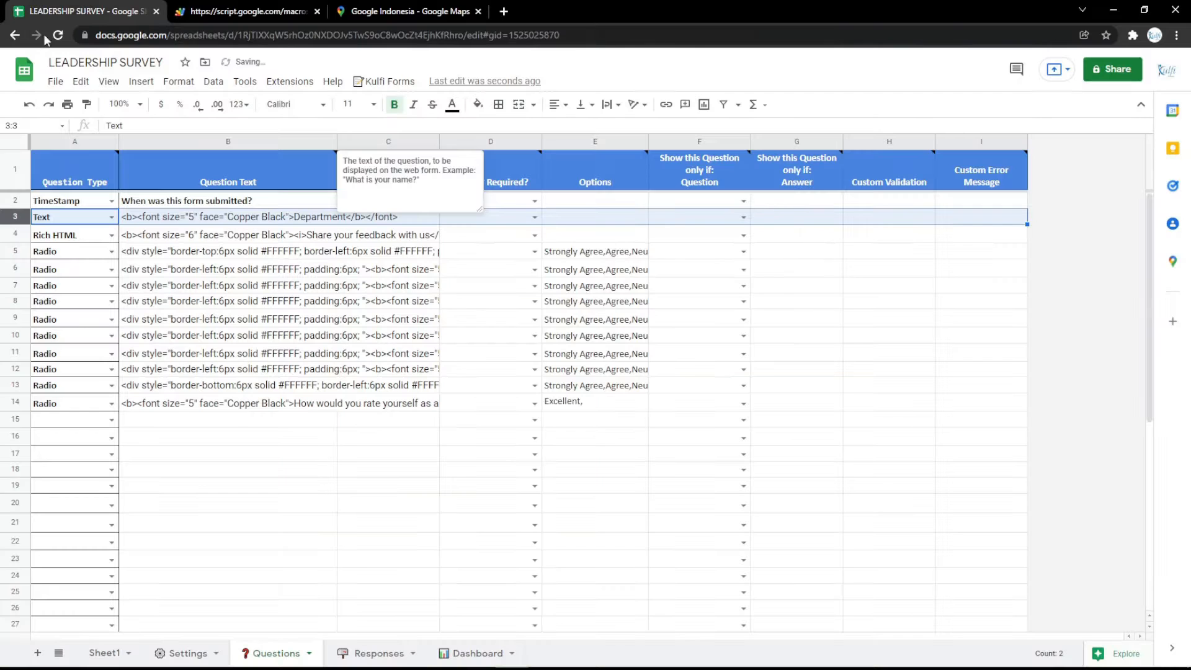
Fill the Body Background Color cell B6 light pink and check the form's background
{"action": "left_click", "coordinate": [185, 652]}
{"action": "left_click", "coordinate": [372, 319]}
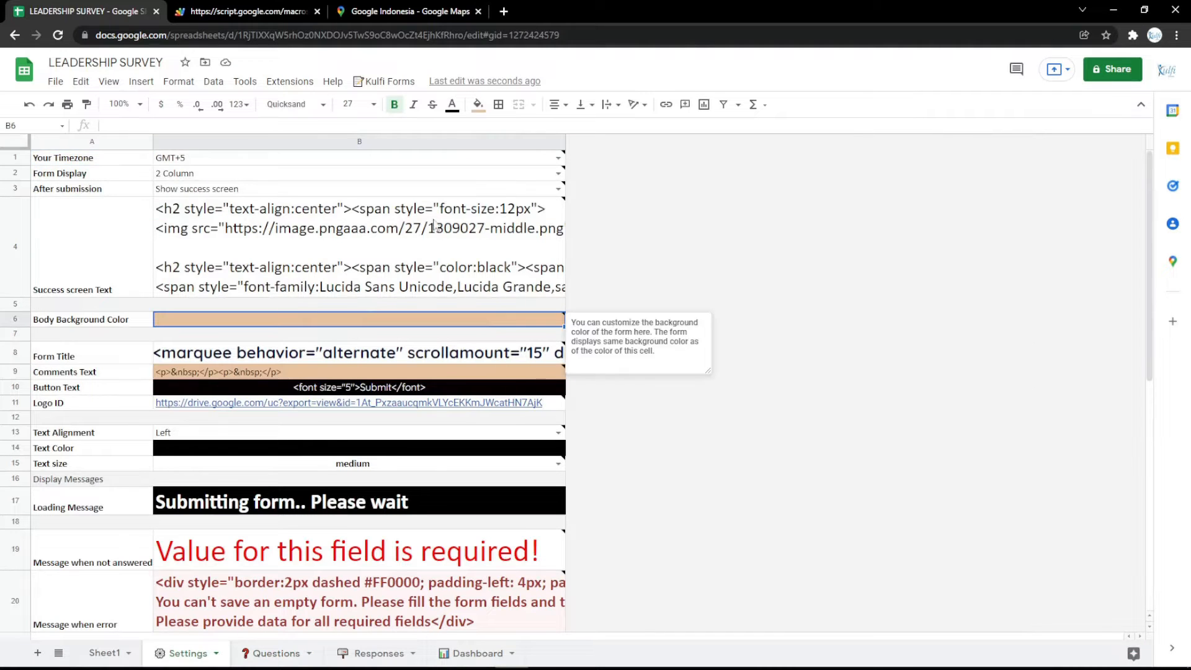
{"action": "left_click", "coordinate": [478, 105]}
{"action": "left_click", "coordinate": [615, 250]}
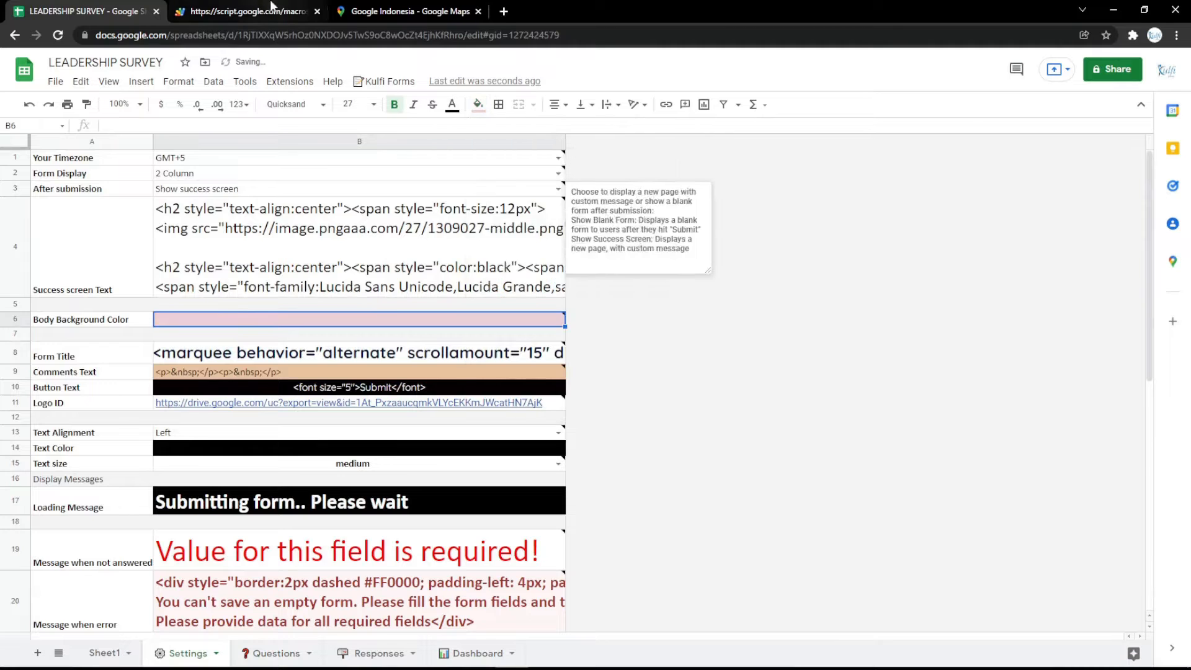
{"action": "left_click", "coordinate": [271, 9]}
{"action": "key", "text": "F5"}
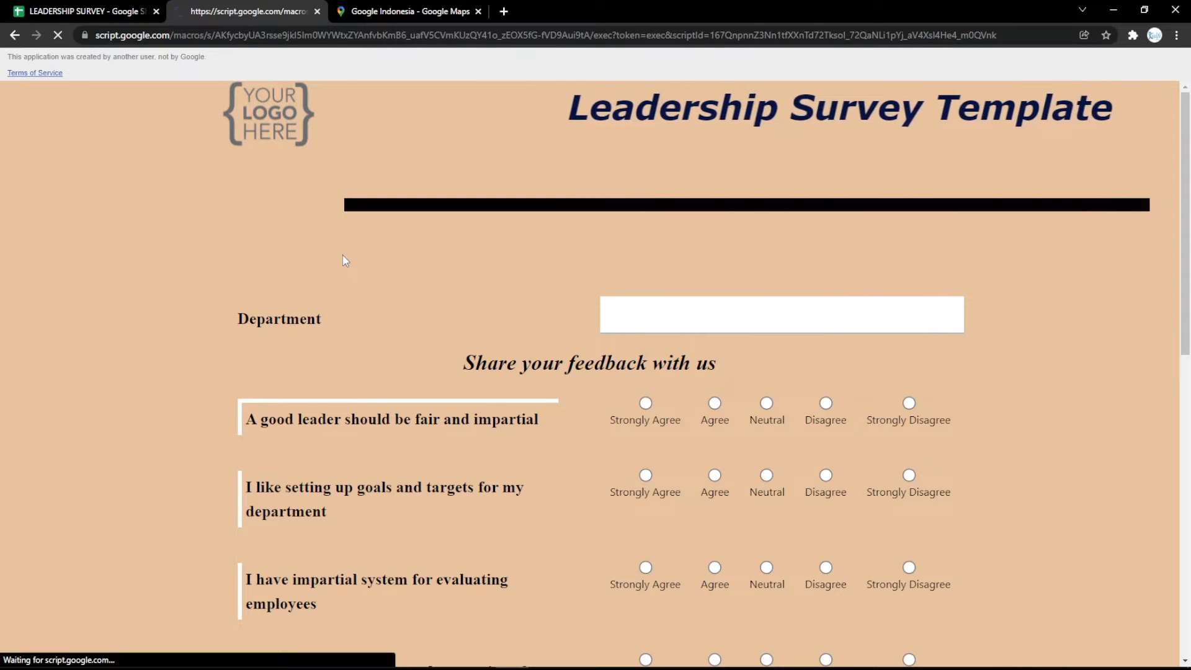
{"action": "scroll", "coordinate": [350, 273], "scroll_direction": "down", "scroll_amount": 10}
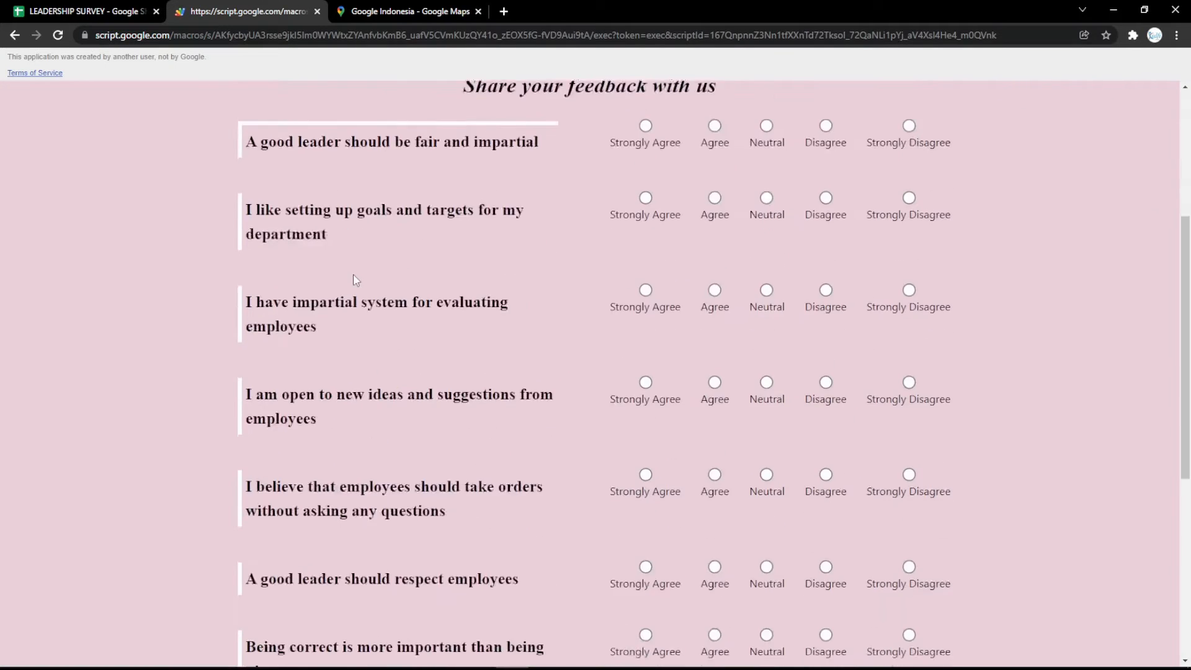
{"action": "scroll", "coordinate": [353, 279], "scroll_direction": "up", "scroll_amount": 10}
{"action": "left_click", "coordinate": [86, 11]}
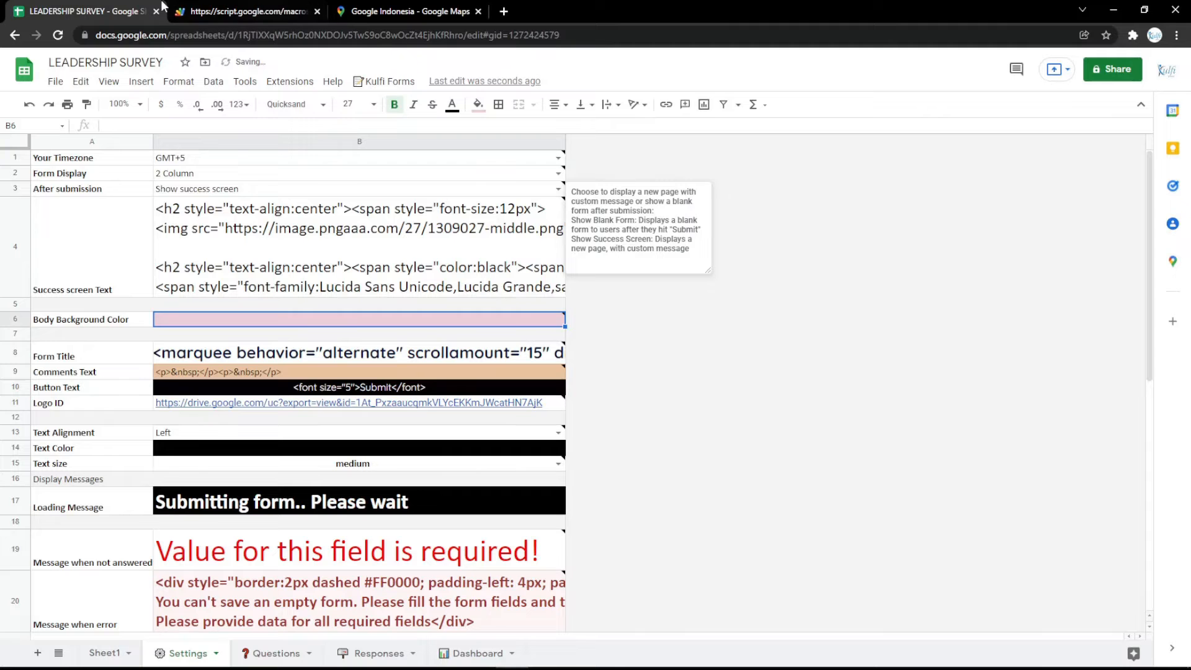
Fill the Button Text cell B10 magenta and confirm the Submit button colour on the form
{"action": "left_click", "coordinate": [292, 387]}
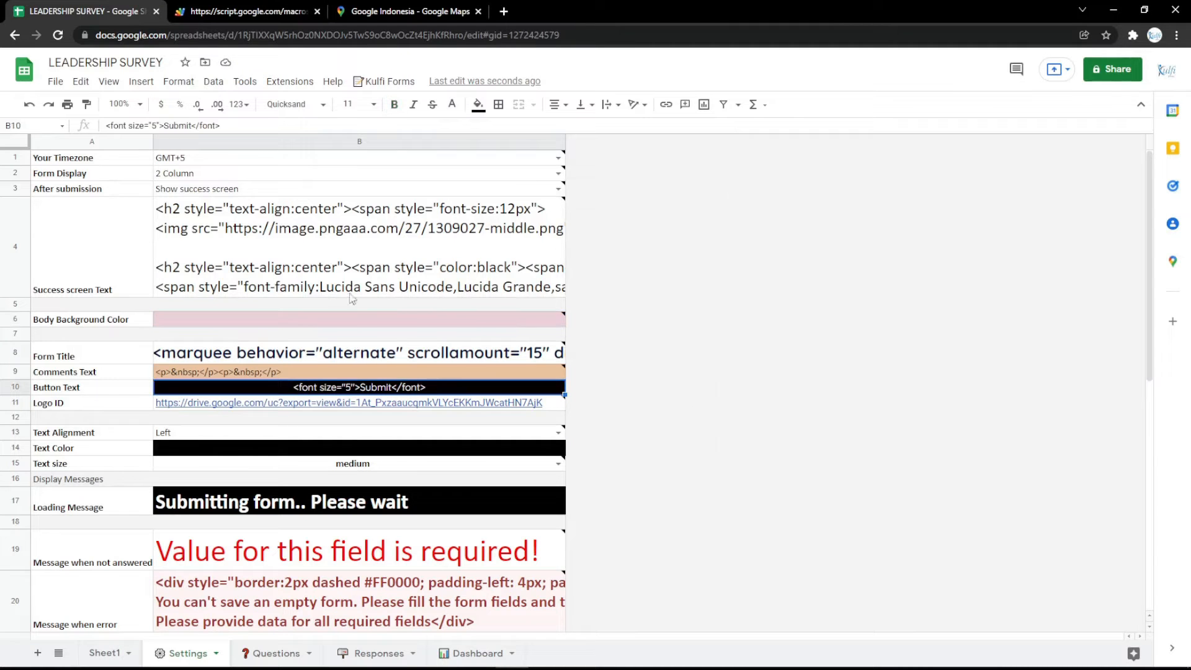
{"action": "left_click", "coordinate": [477, 107]}
{"action": "left_click", "coordinate": [617, 234]}
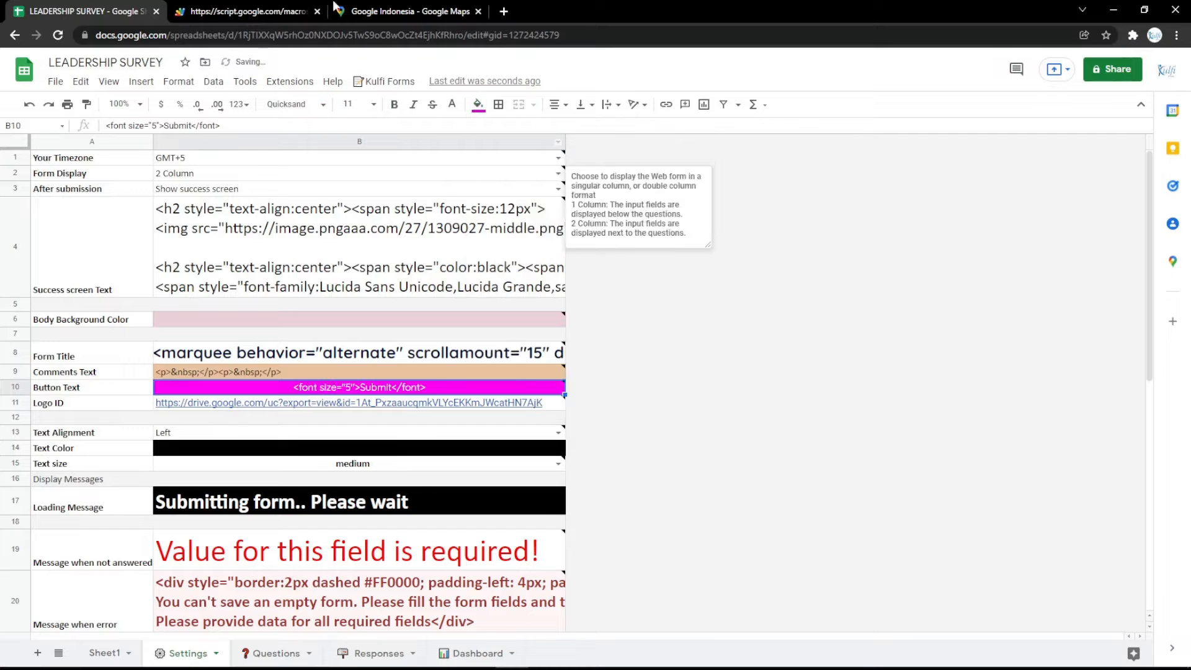
{"action": "left_click", "coordinate": [248, 11]}
{"action": "key", "text": "F5"}
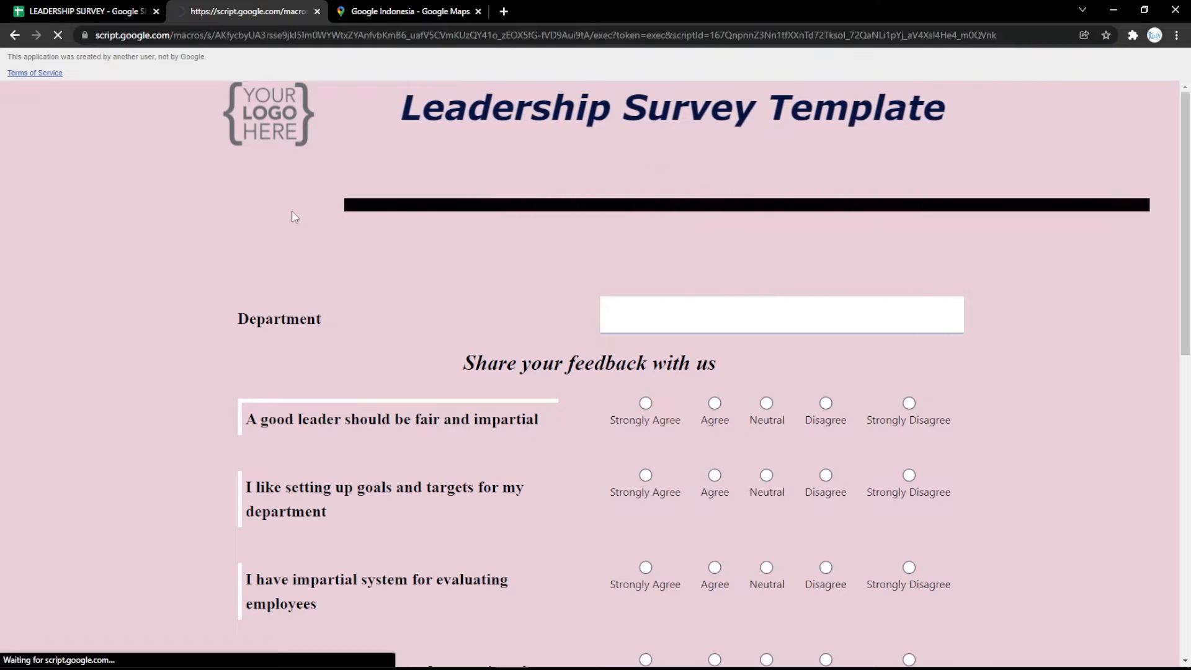
{"action": "scroll", "coordinate": [293, 214], "scroll_direction": "down", "scroll_amount": 10}
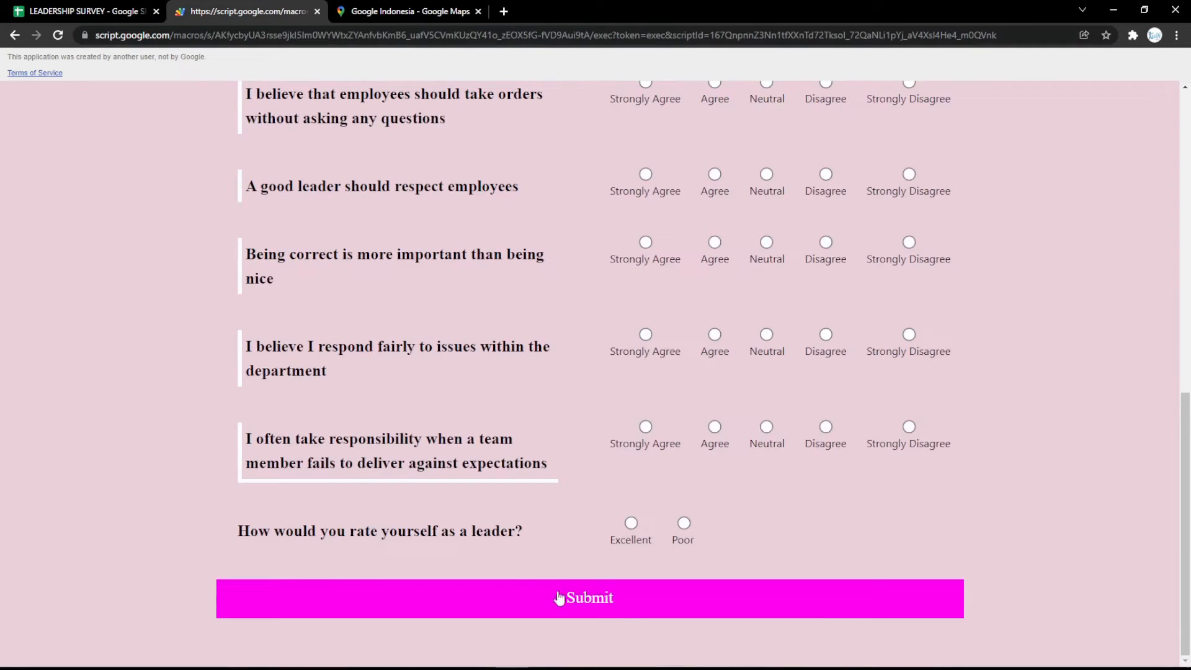
{"action": "left_click", "coordinate": [98, 10]}
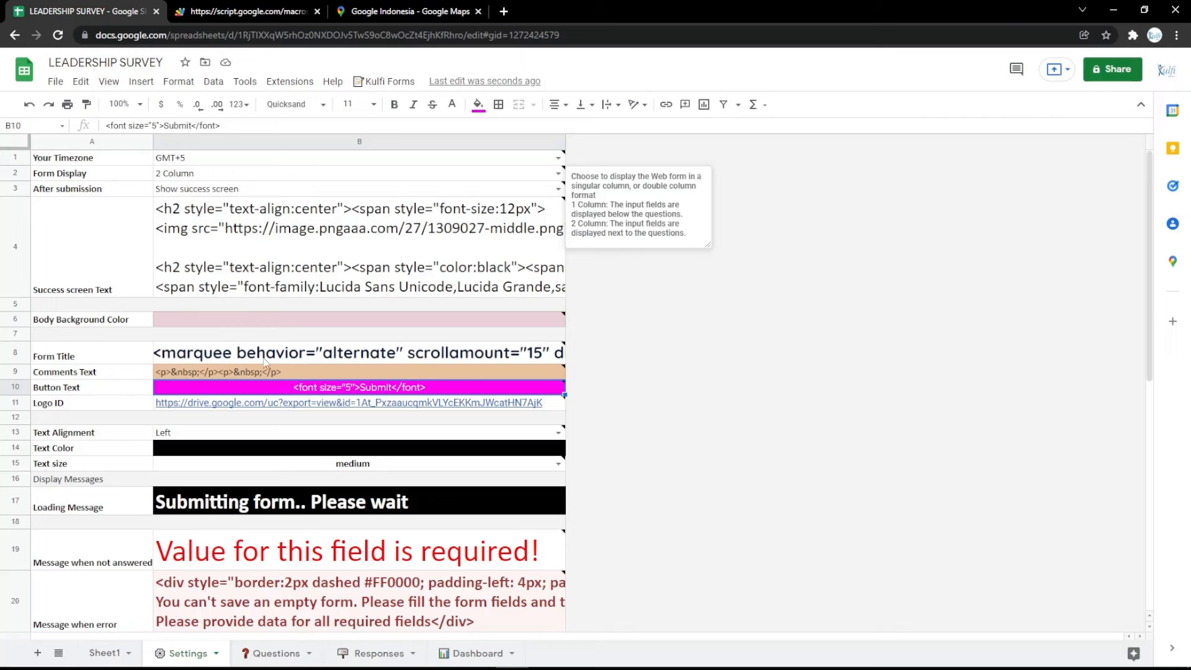
{"action": "left_click", "coordinate": [307, 408]}
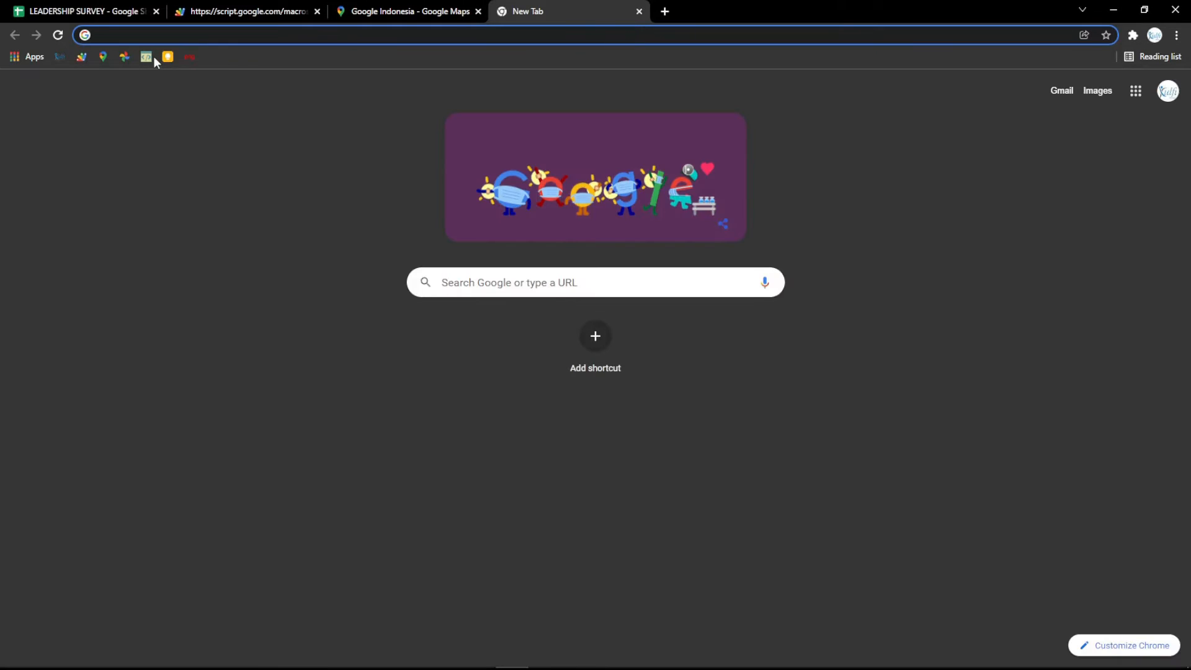
Copy the YOUR LOGO HERE image's web address into the Logo ID cell B11
{"action": "left_click", "coordinate": [124, 57]}
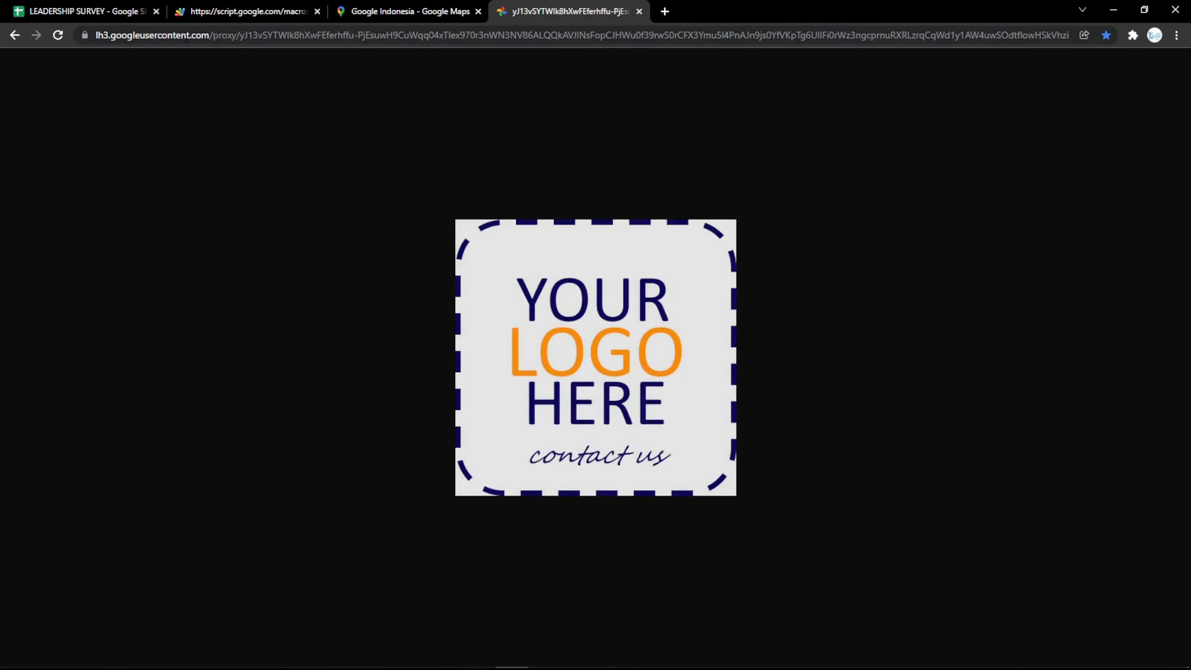
{"action": "left_click", "coordinate": [186, 37]}
{"action": "key", "text": "ctrl+c"}
{"action": "left_click", "coordinate": [87, 11]}
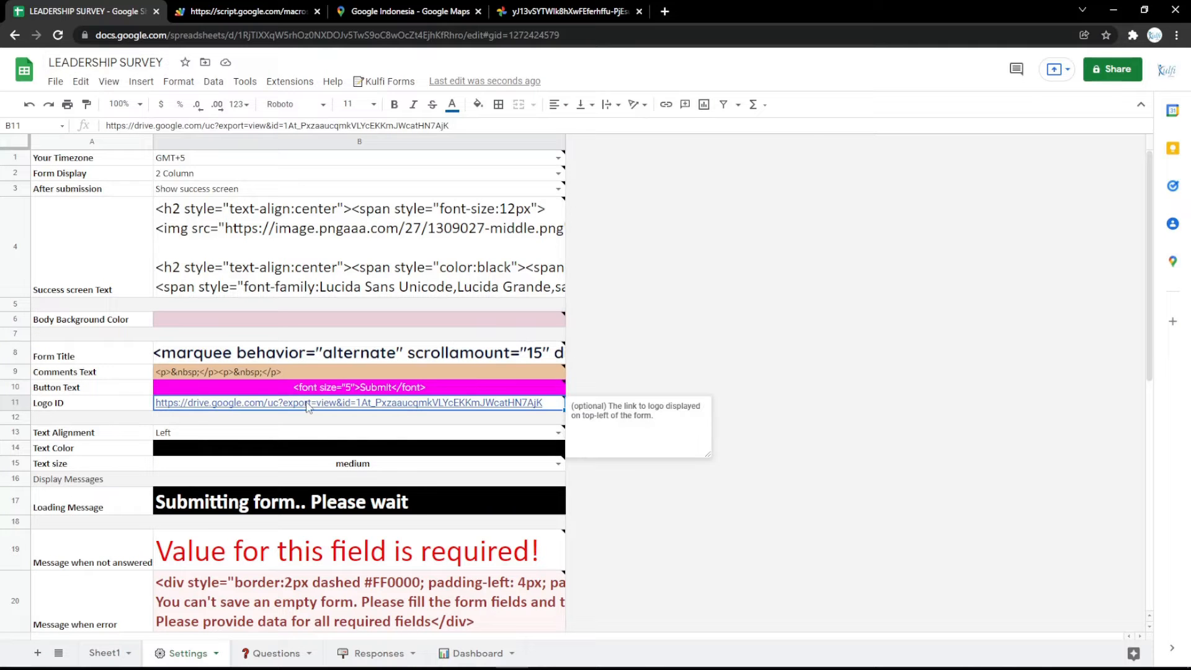
{"action": "key", "text": "ctrl+v"}
Check that the logo now appears on the live survey form
{"action": "left_click", "coordinate": [277, 6]}
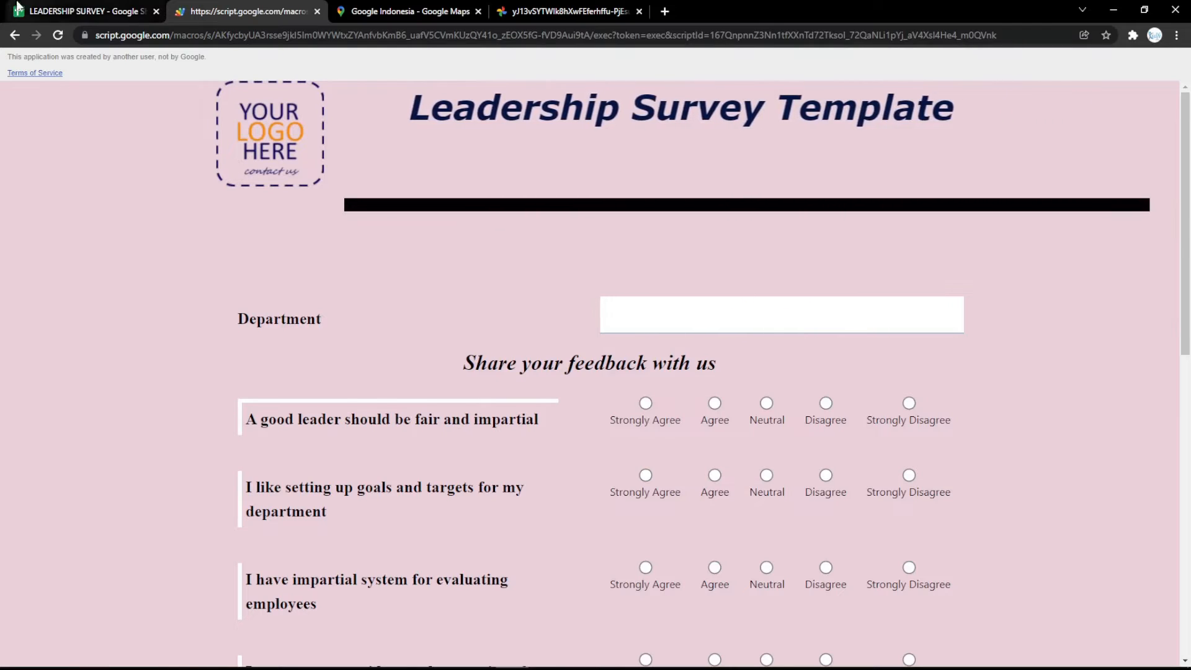
{"action": "left_click", "coordinate": [18, 6]}
{"action": "left_click", "coordinate": [298, 448]}
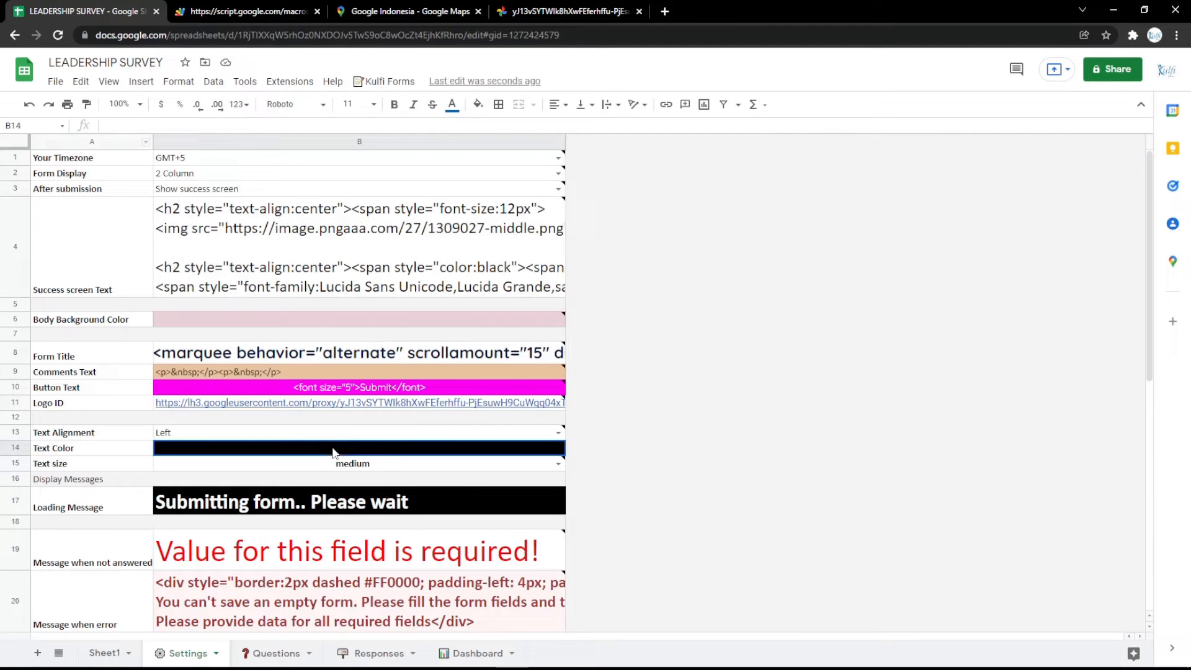
Set the form Text Color to magenta and reload the live form to confirm it
{"action": "left_click", "coordinate": [478, 104]}
{"action": "left_click", "coordinate": [618, 234]}
{"action": "left_click", "coordinate": [248, 11]}
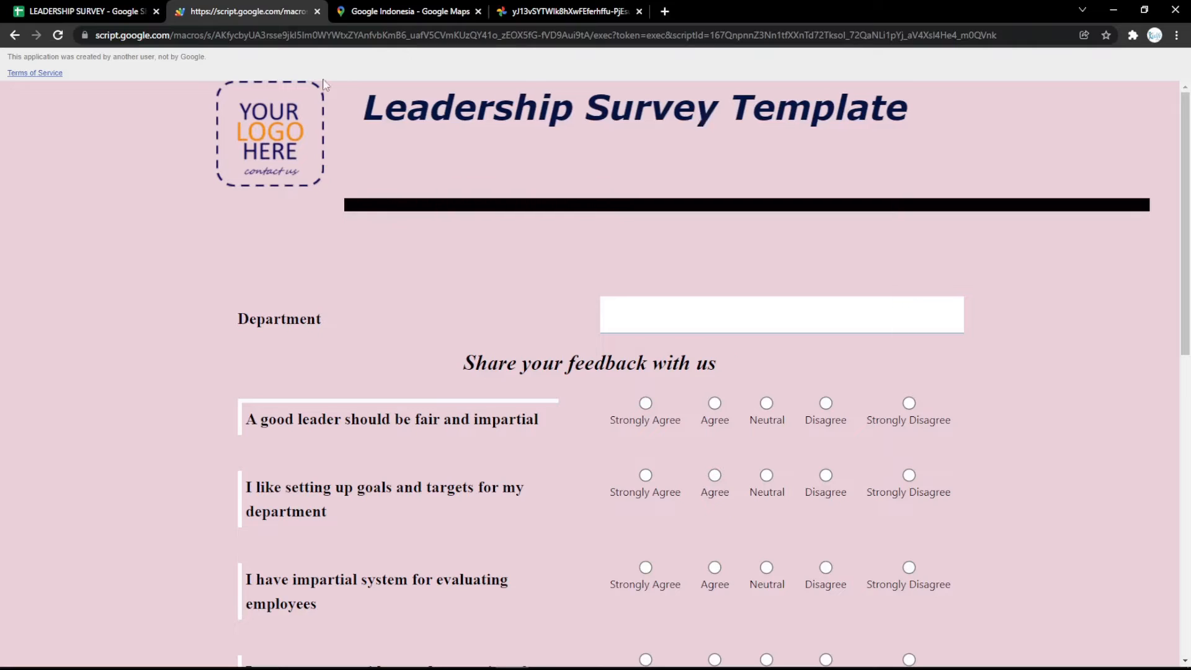
{"action": "key", "text": "F5"}
{"action": "scroll", "coordinate": [422, 267], "scroll_direction": "down", "scroll_amount": 10}
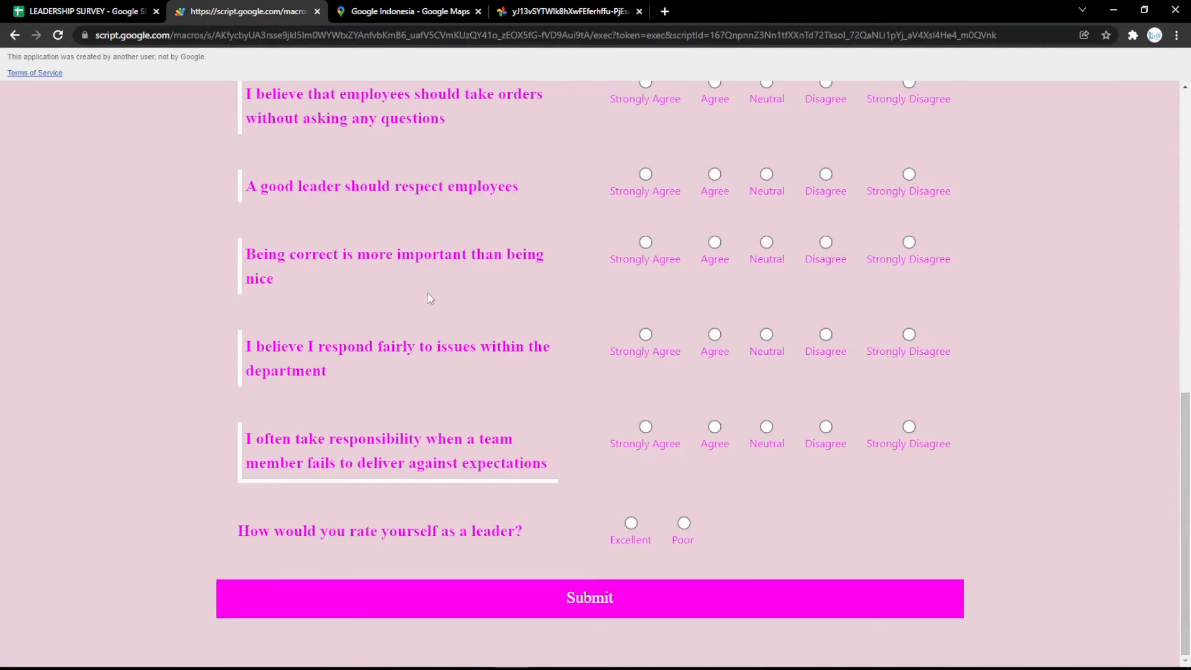
{"action": "scroll", "coordinate": [427, 293], "scroll_direction": "up", "scroll_amount": 10}
{"action": "left_click", "coordinate": [127, 9]}
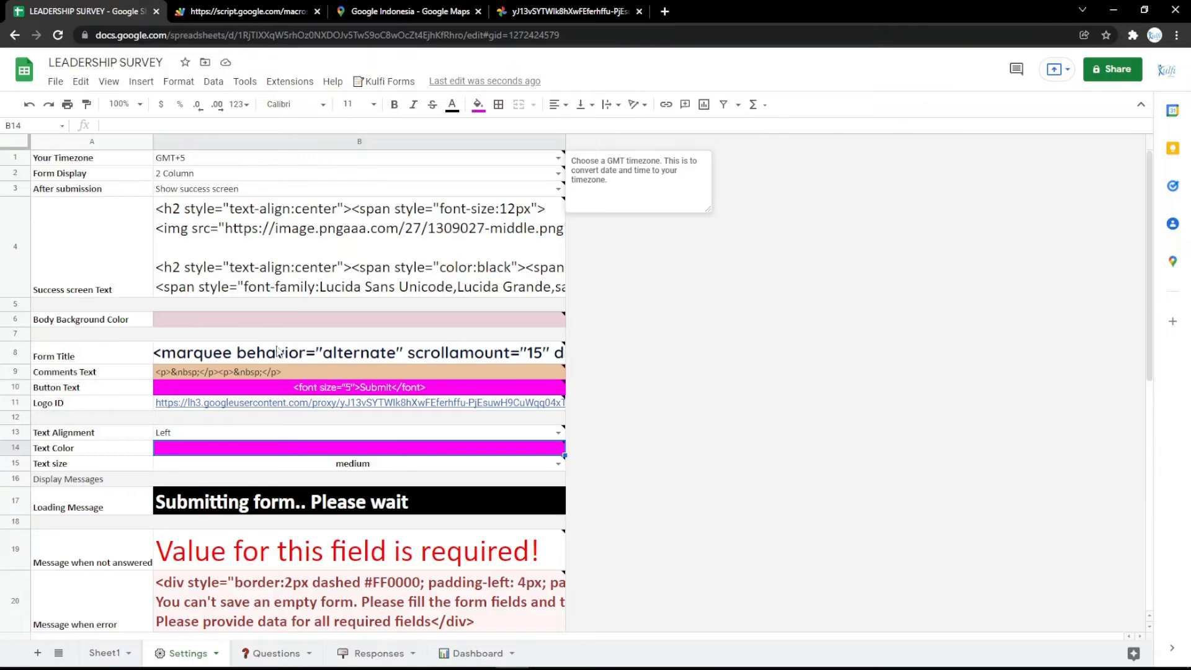
Append 'minutes' to the Loading Message in B17, then test-submit the form
{"action": "left_click", "coordinate": [341, 500]}
{"action": "key", "text": "Return"}
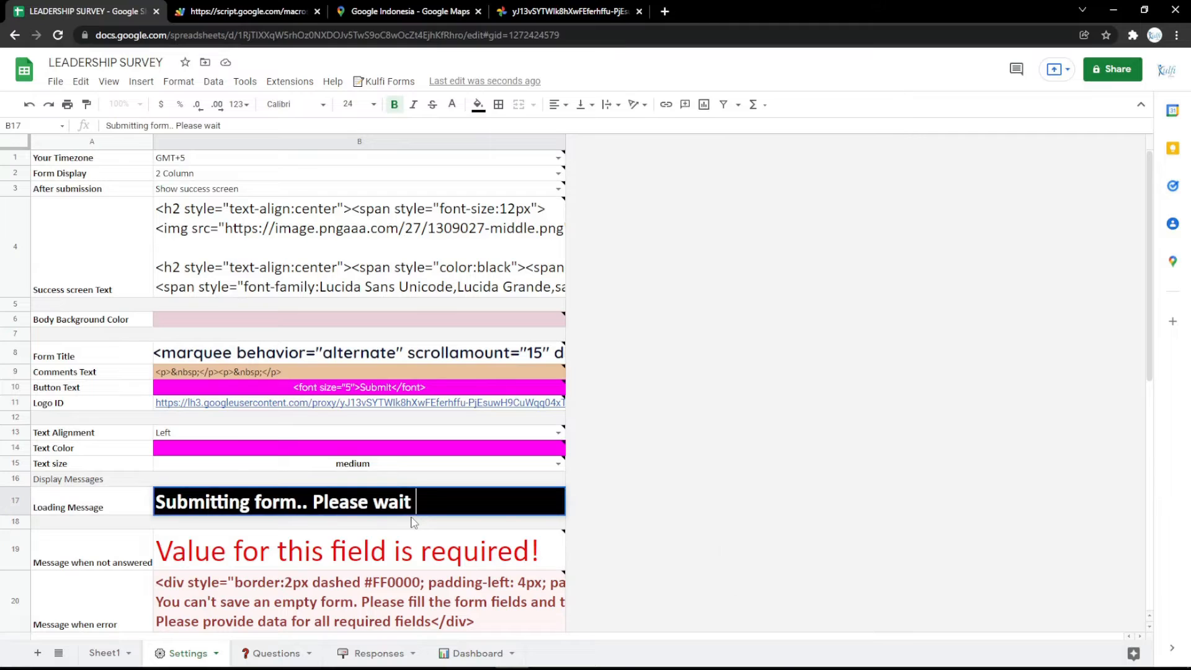
{"action": "type", "text": "minutes"}
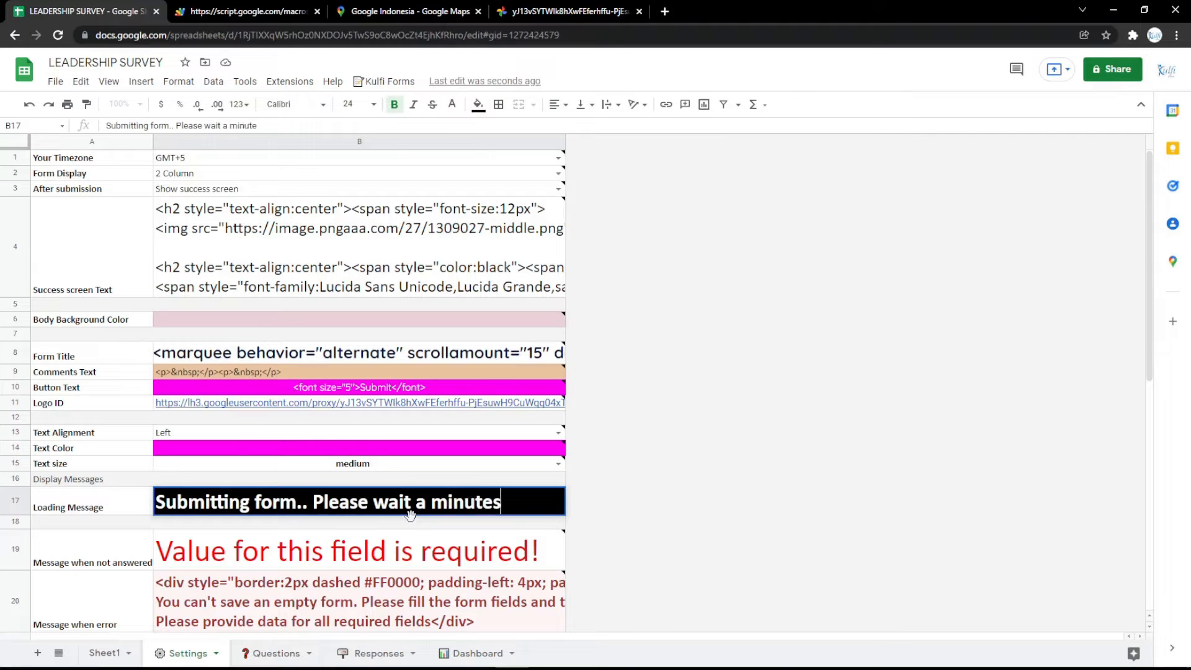
{"action": "key", "text": "Return"}
{"action": "left_click", "coordinate": [247, 11]}
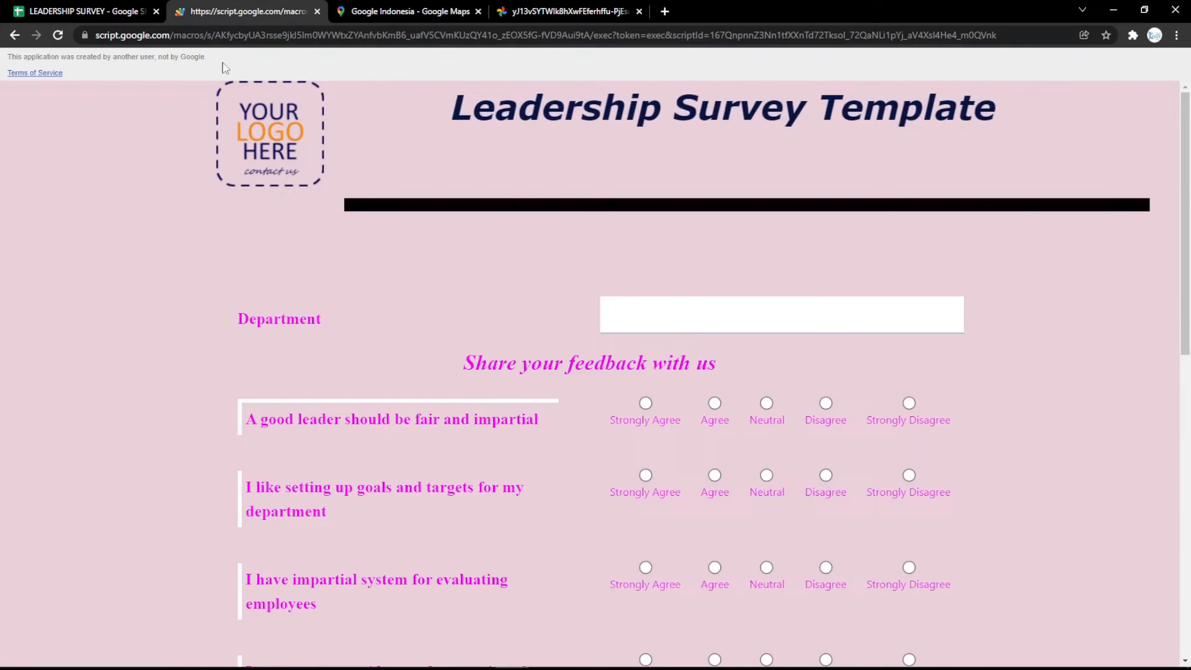
{"action": "left_click", "coordinate": [83, 12]}
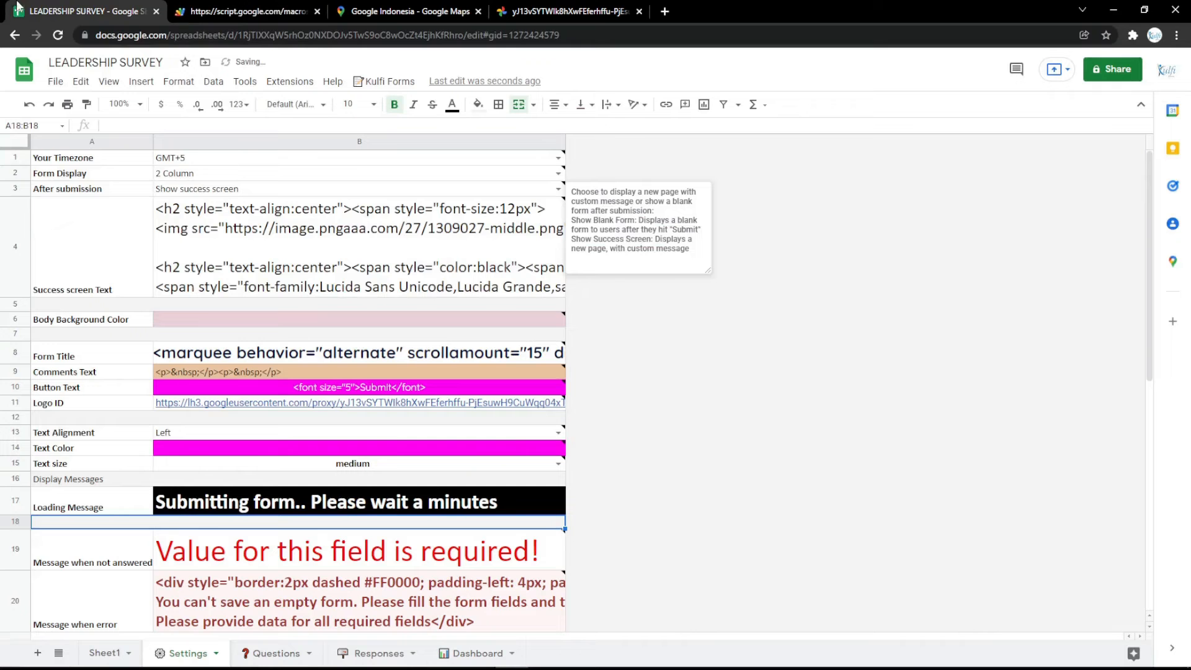
Check the Form Title HTML in B8, then enter LEADERSHIP SURVEY in the online HTML editor
{"action": "double_click", "coordinate": [371, 352]}
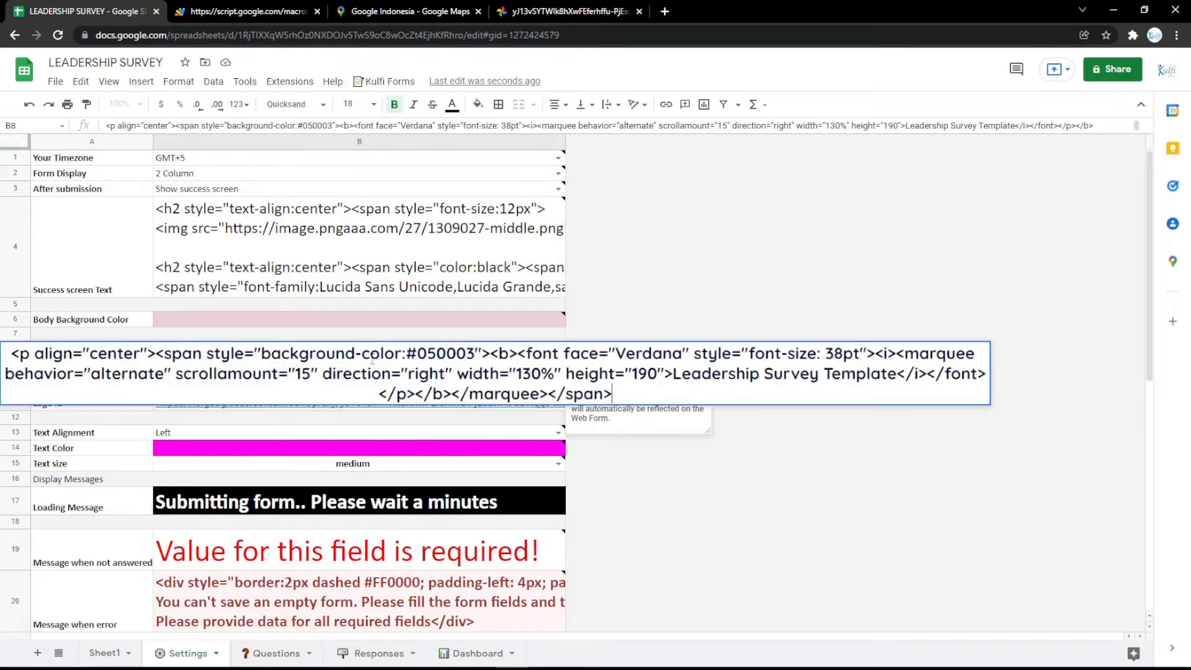
{"action": "left_click", "coordinate": [409, 432]}
{"action": "left_click", "coordinate": [665, 12]}
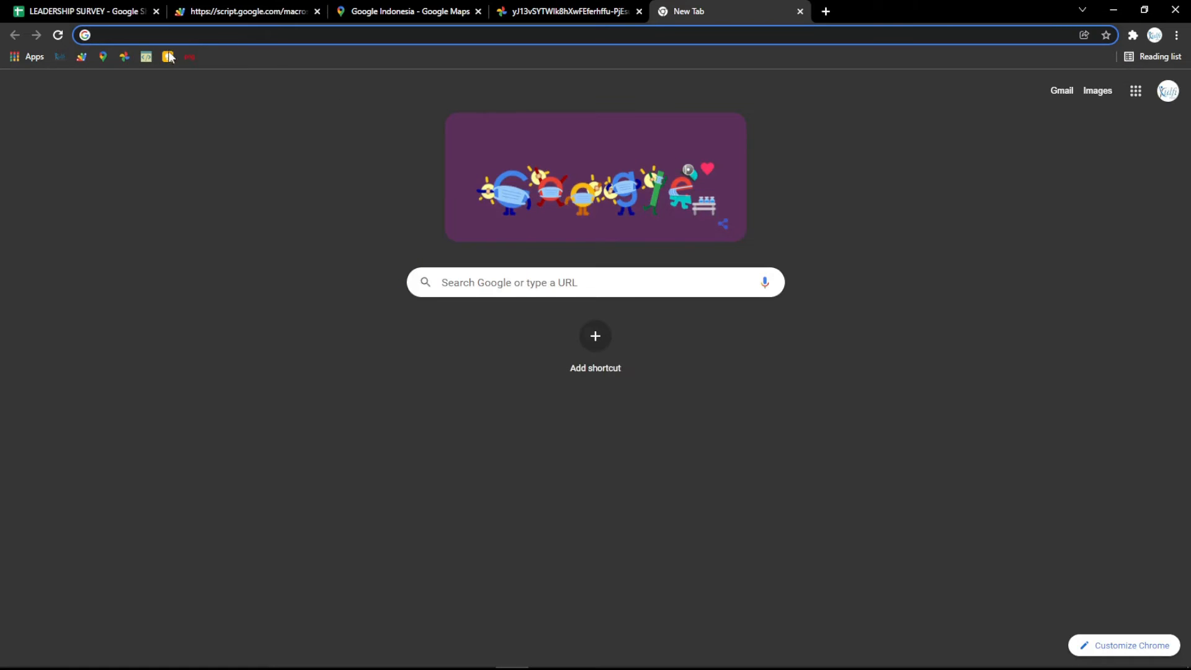
{"action": "left_click", "coordinate": [147, 56]}
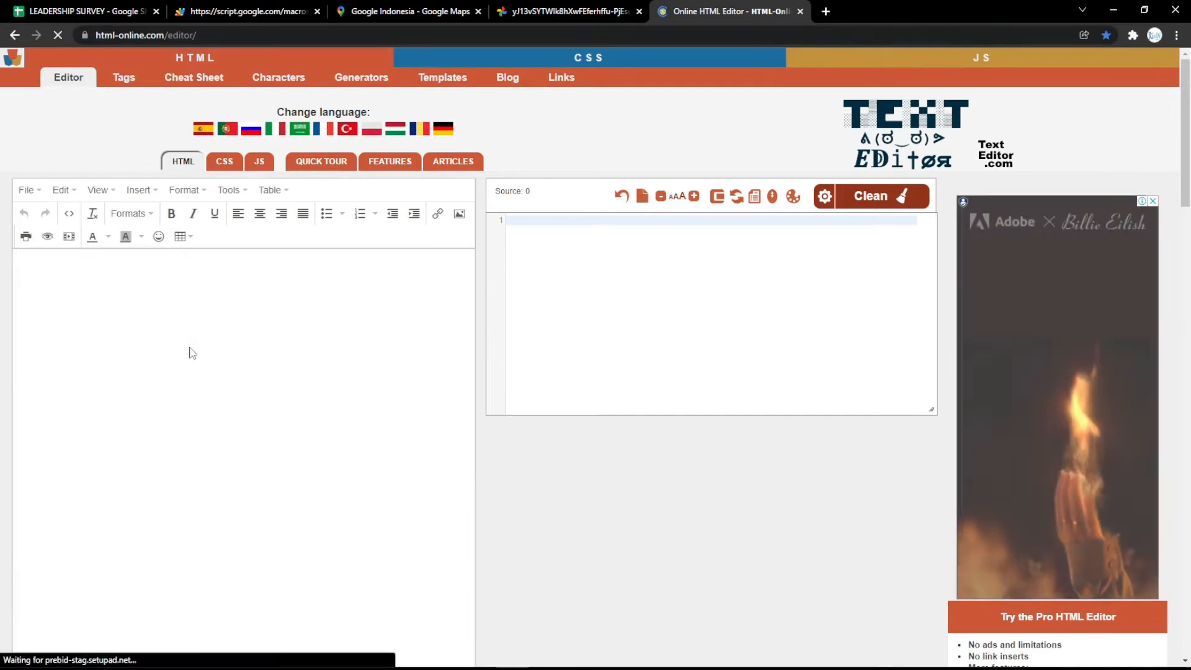
{"action": "type", "text": "LEADE"}
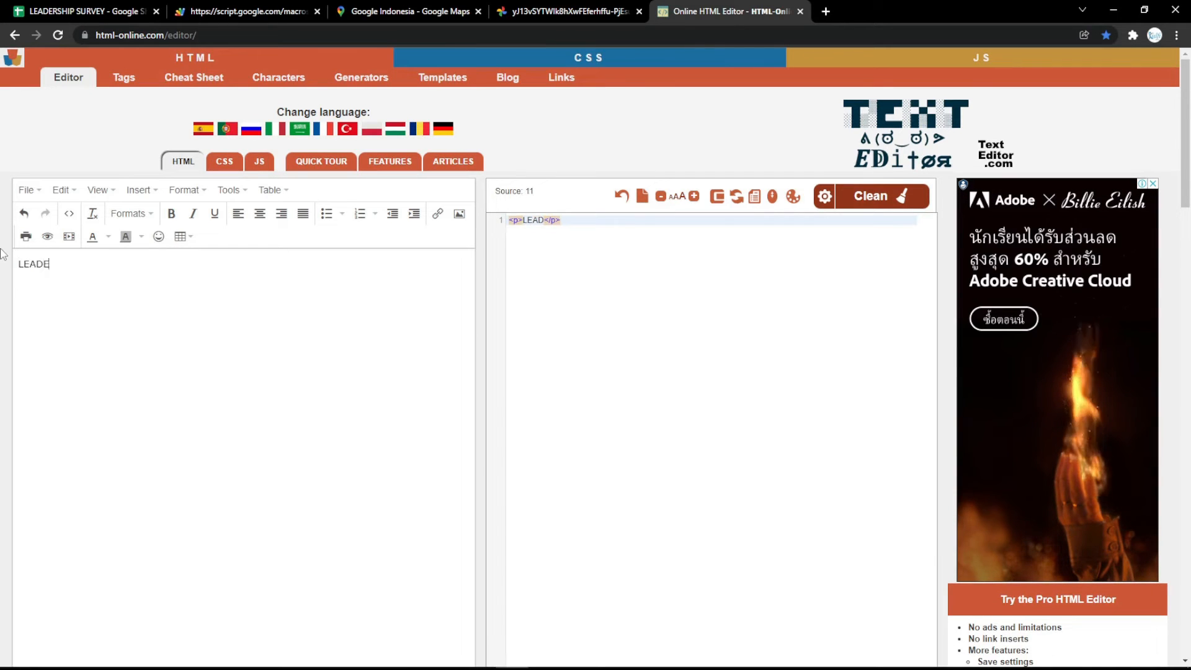
{"action": "type", "text": "RSHIP SURVEY"}
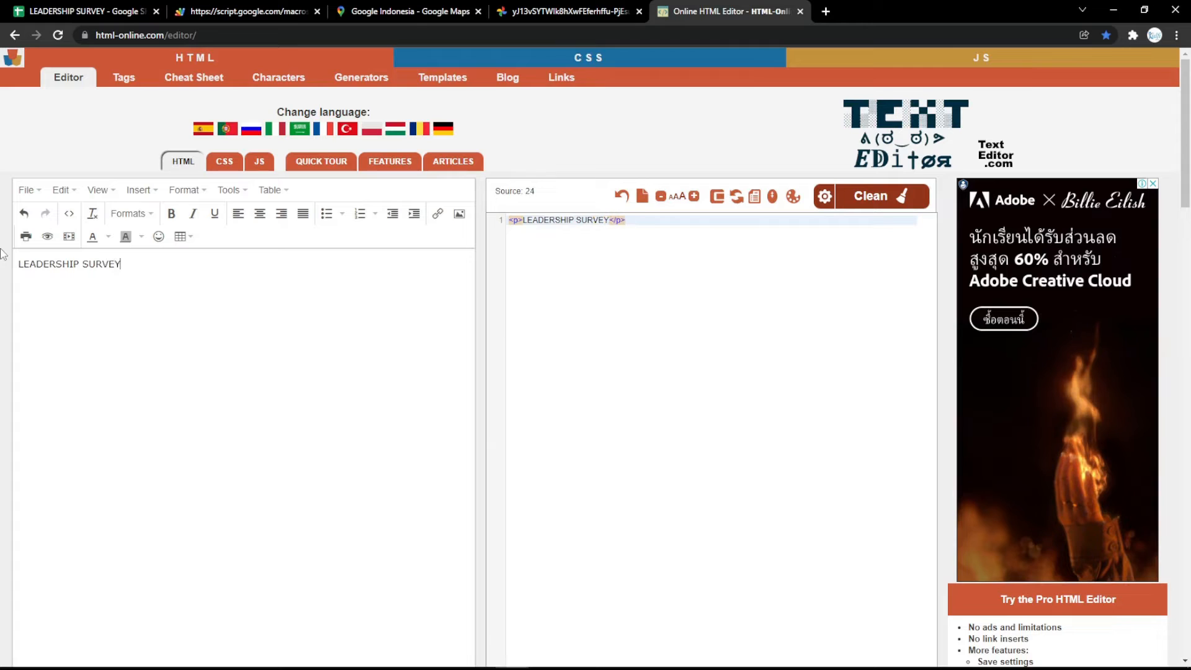
Make the title a centred, bold, italic, underlined Heading 1
{"action": "key", "text": "ctrl+a"}
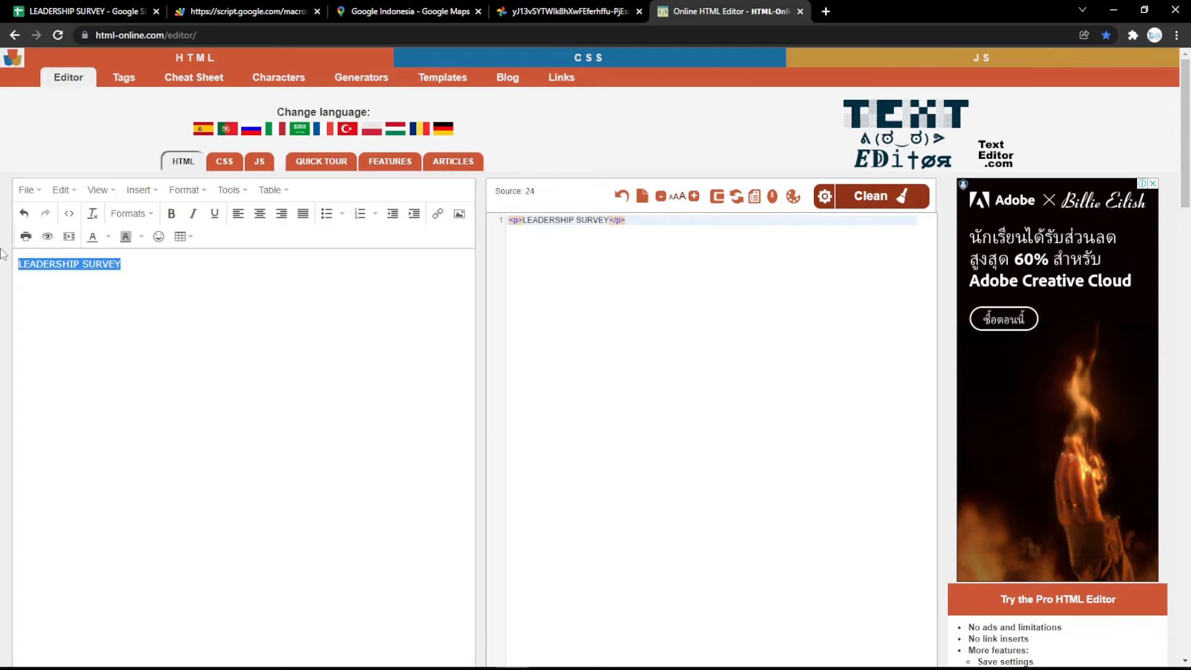
{"action": "left_click", "coordinate": [259, 213]}
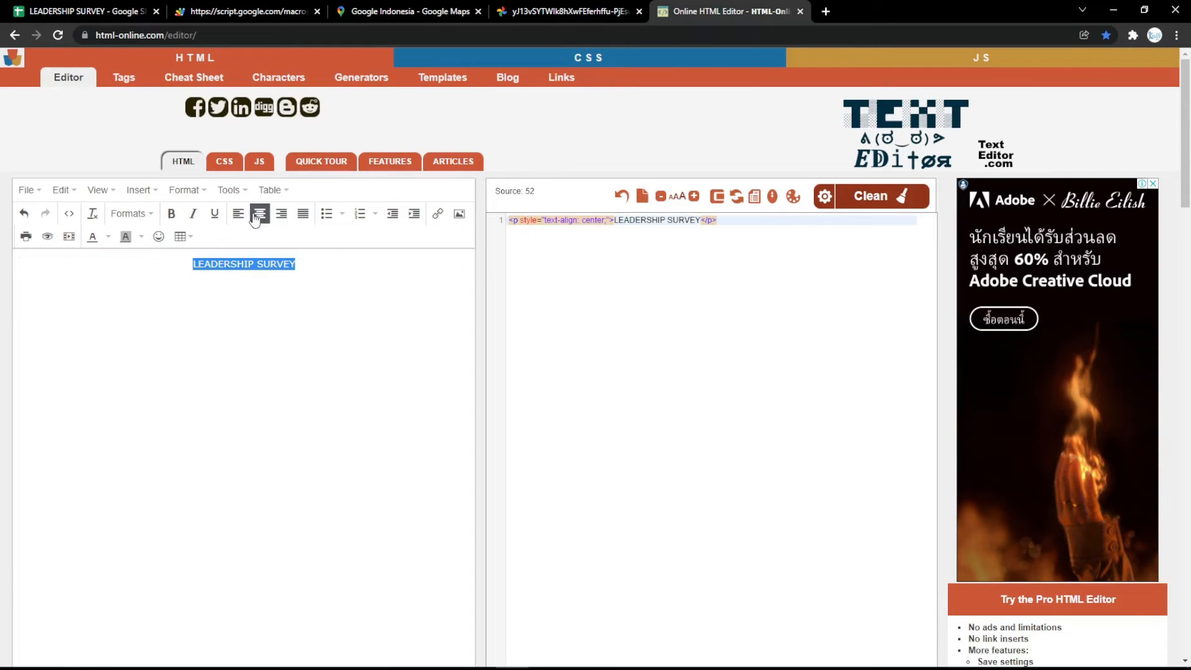
{"action": "left_click", "coordinate": [171, 213]}
{"action": "left_click", "coordinate": [193, 214]}
{"action": "left_click", "coordinate": [214, 213]}
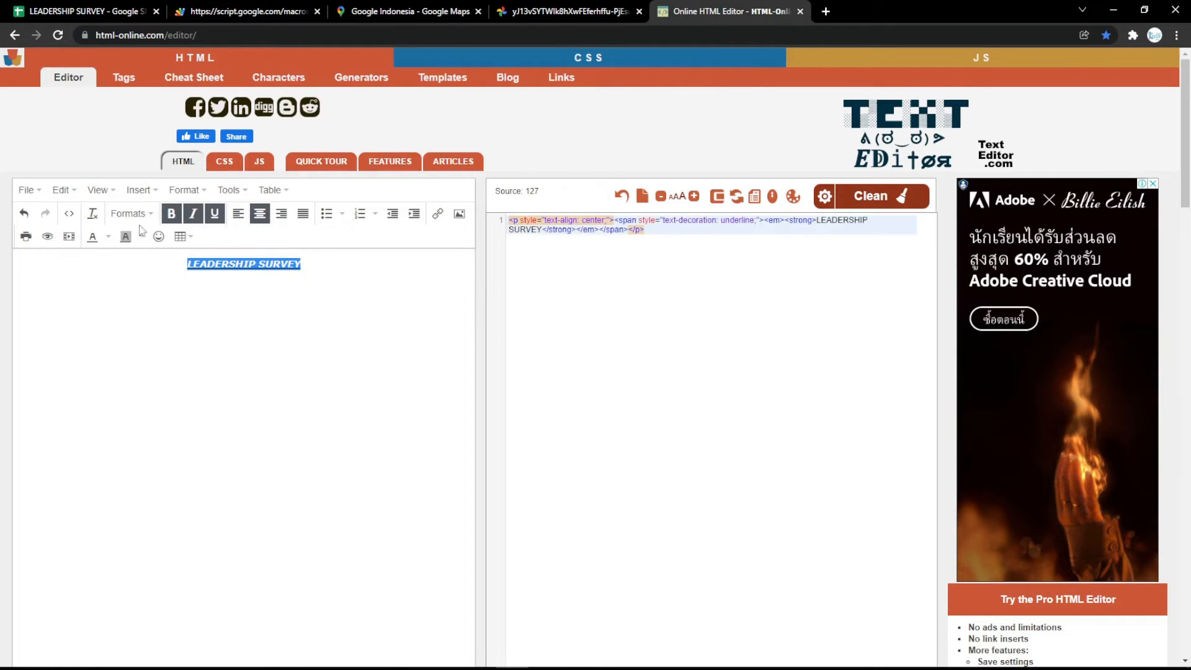
{"action": "left_click", "coordinate": [131, 213]}
{"action": "left_click", "coordinate": [155, 239]}
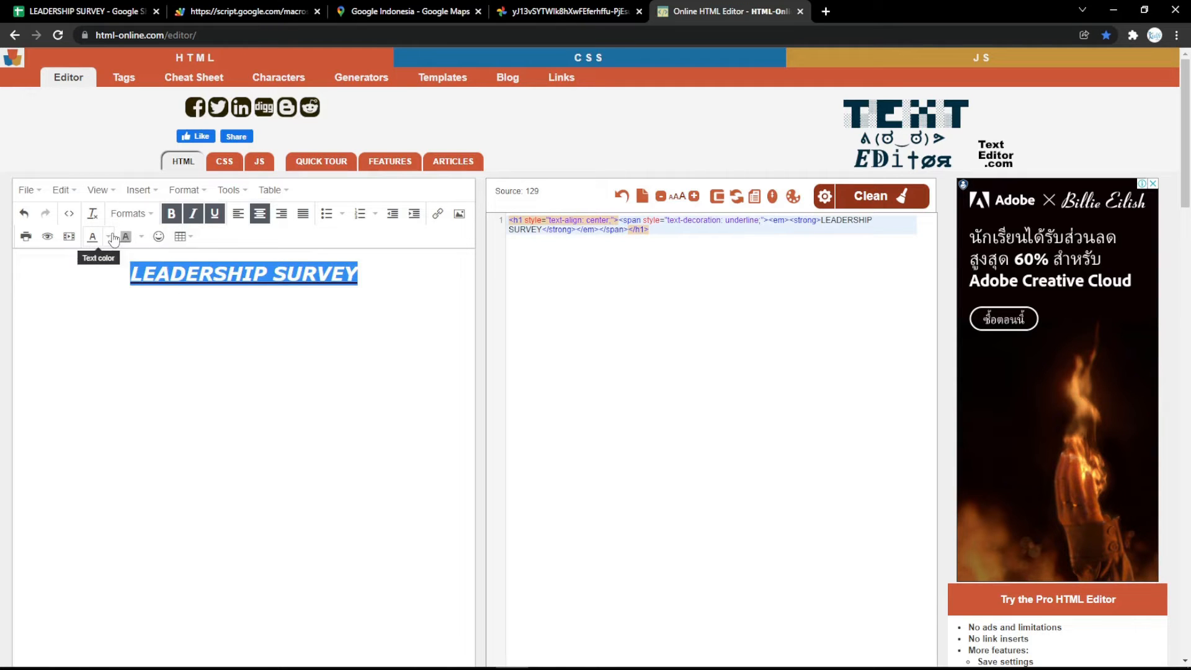
Colour the title magenta and select its HTML source
{"action": "left_click", "coordinate": [109, 238]}
{"action": "left_click", "coordinate": [54, 304]}
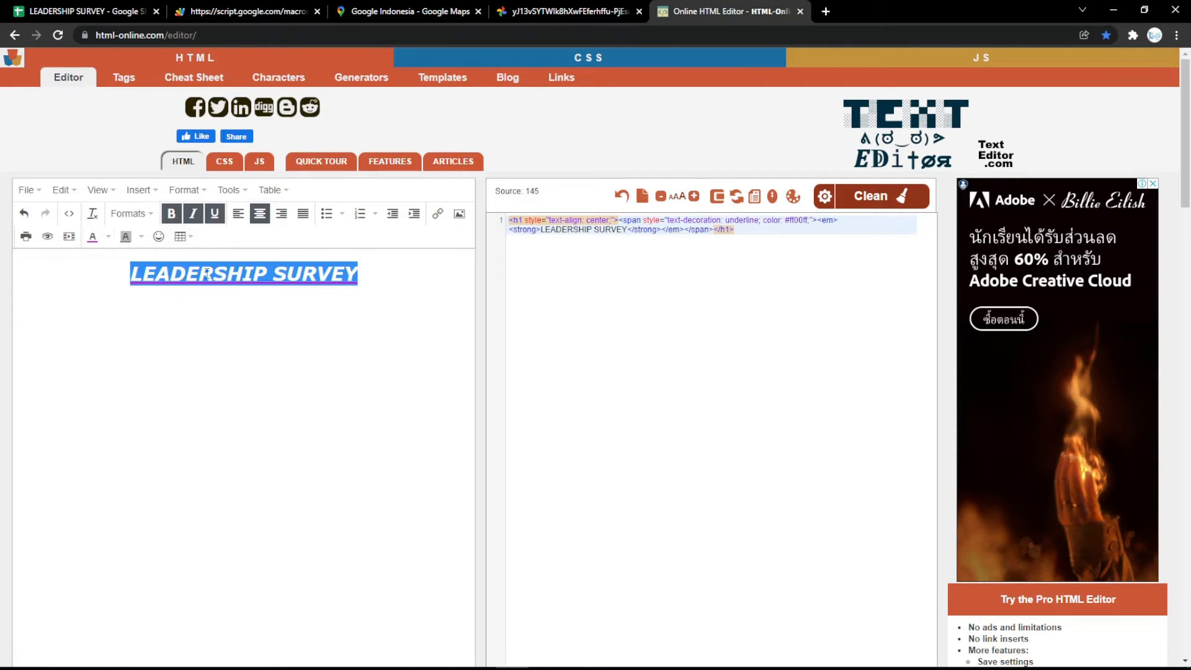
{"action": "left_click", "coordinate": [312, 289]}
{"action": "left_click_drag", "start_coordinate": [713, 252], "coordinate": [547, 185]}
{"action": "key", "text": "ctrl+c"}
Replace the Form Title HTML in B8 with the new LEADERSHIP SURVEY heading code
{"action": "left_click", "coordinate": [142, 11]}
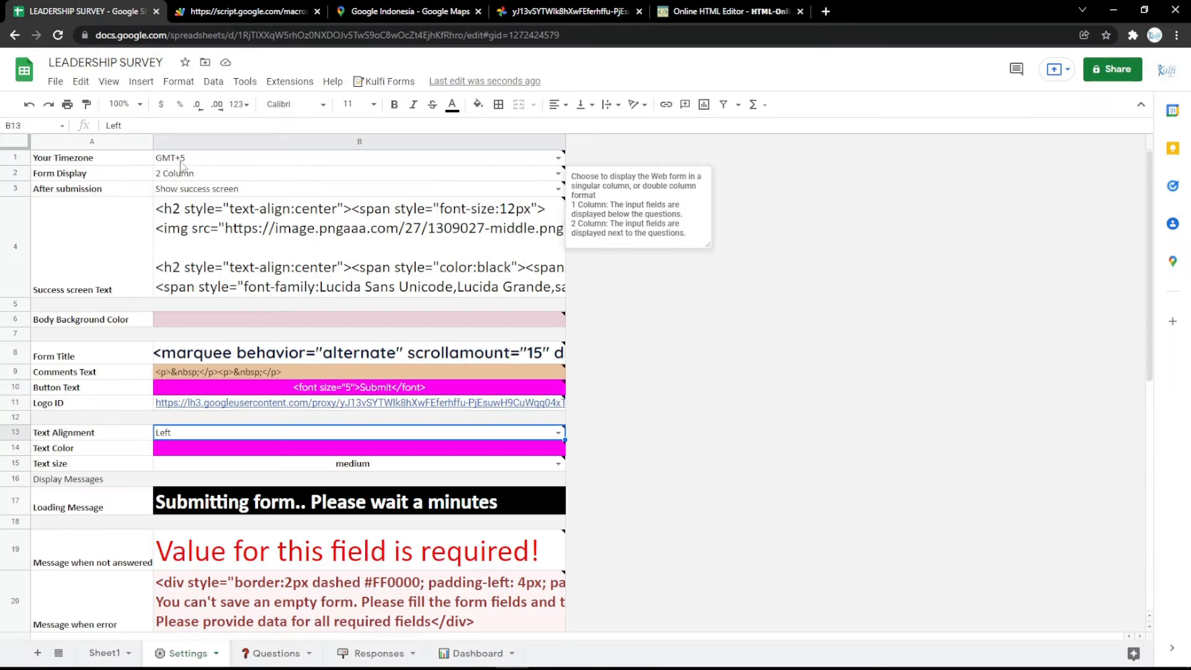
{"action": "left_click", "coordinate": [287, 354]}
{"action": "double_click", "coordinate": [287, 354]}
{"action": "key", "text": "ctrl+a"}
{"action": "key", "text": "ctrl+v"}
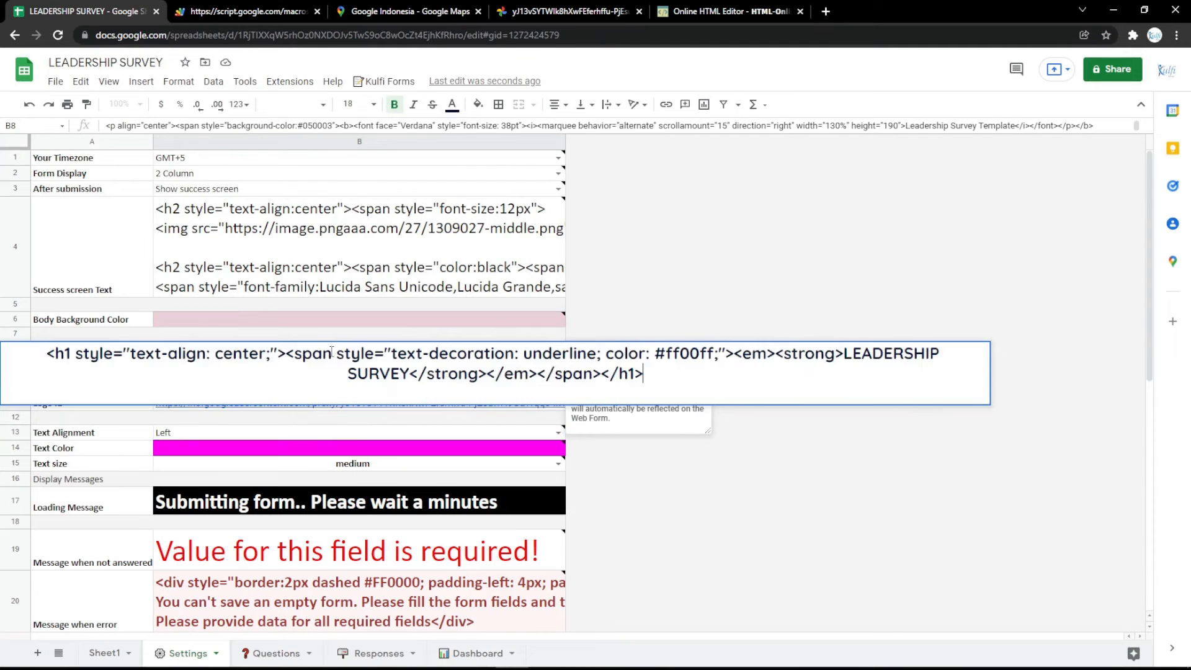
{"action": "left_click", "coordinate": [355, 319]}
Reload the live survey form to see the new magenta underlined title
{"action": "left_click", "coordinate": [231, 9]}
{"action": "key", "text": "F5"}
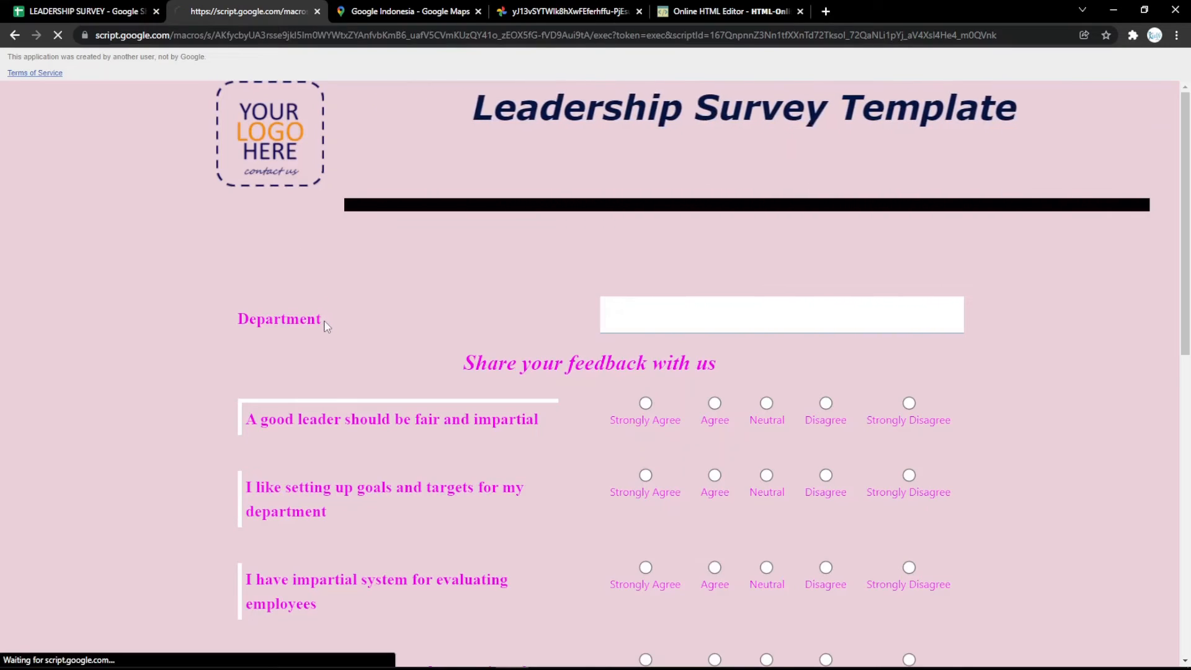
{"action": "left_click", "coordinate": [87, 11]}
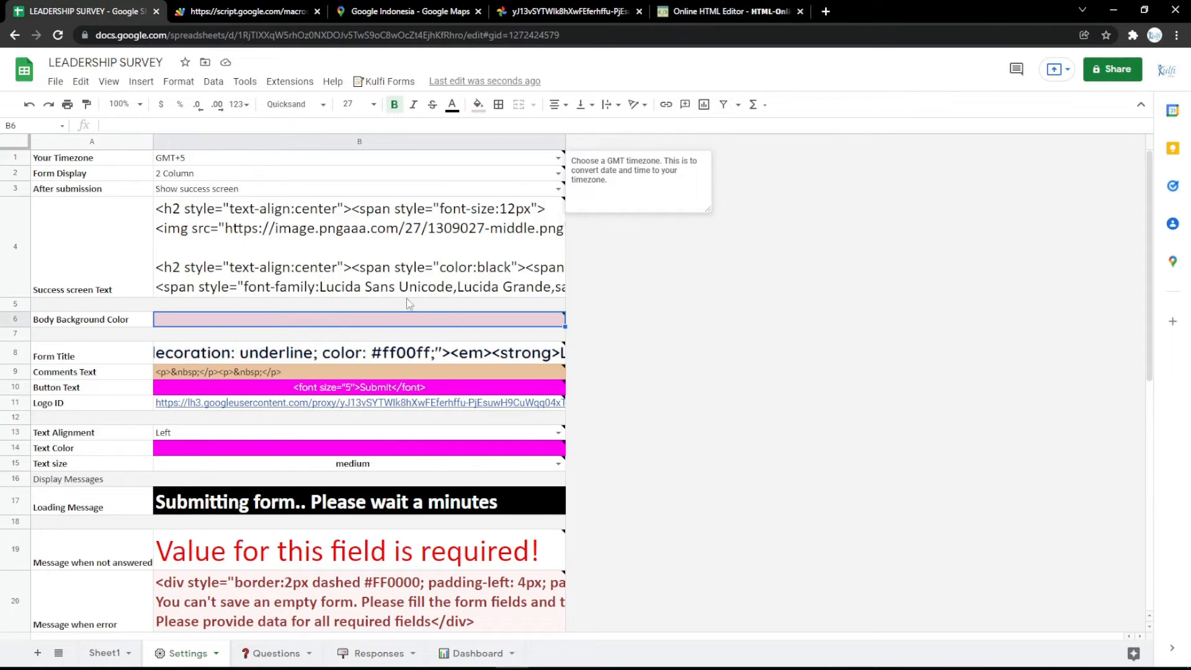
Go to the Responses sheet and retrieve the TRANSPOSE formula from the Google Keep RESPONSES note
{"action": "mouse_move", "coordinate": [405, 296]}
{"action": "left_click", "coordinate": [378, 654]}
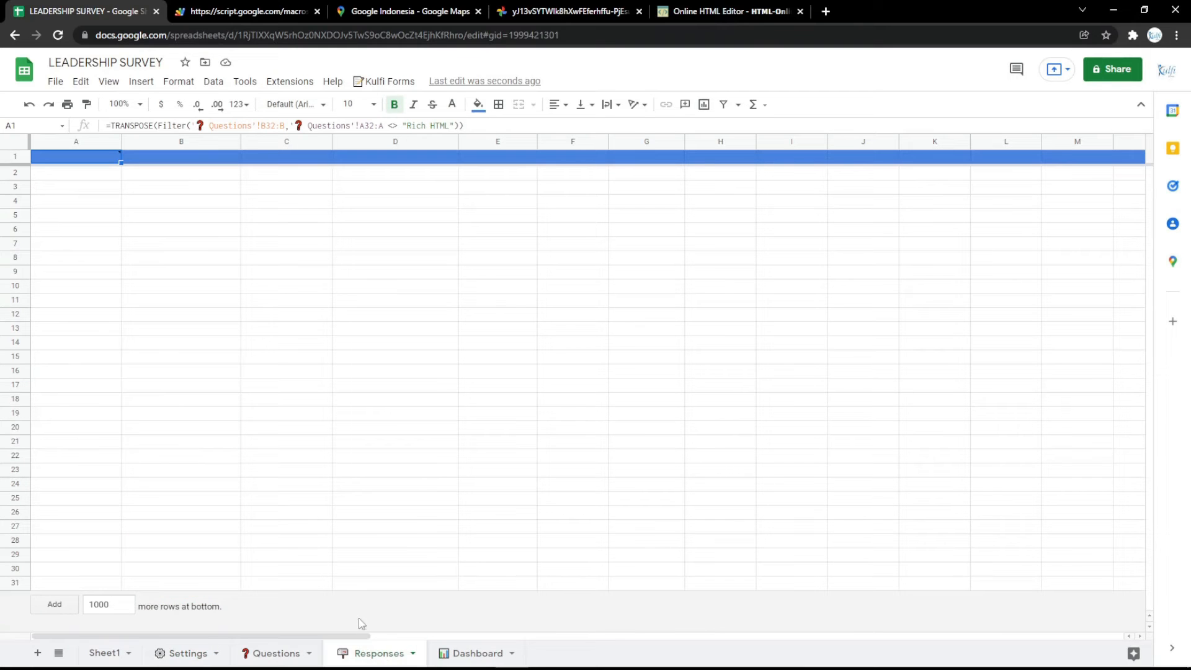
{"action": "mouse_move", "coordinate": [96, 161]}
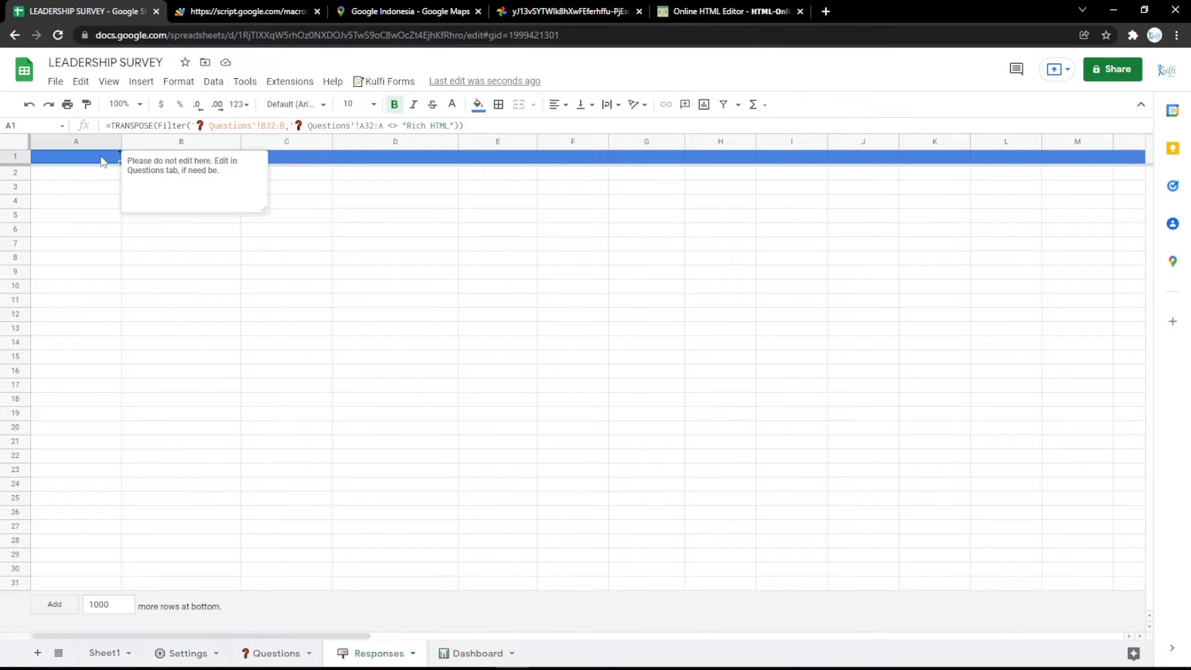
{"action": "left_click", "coordinate": [826, 11]}
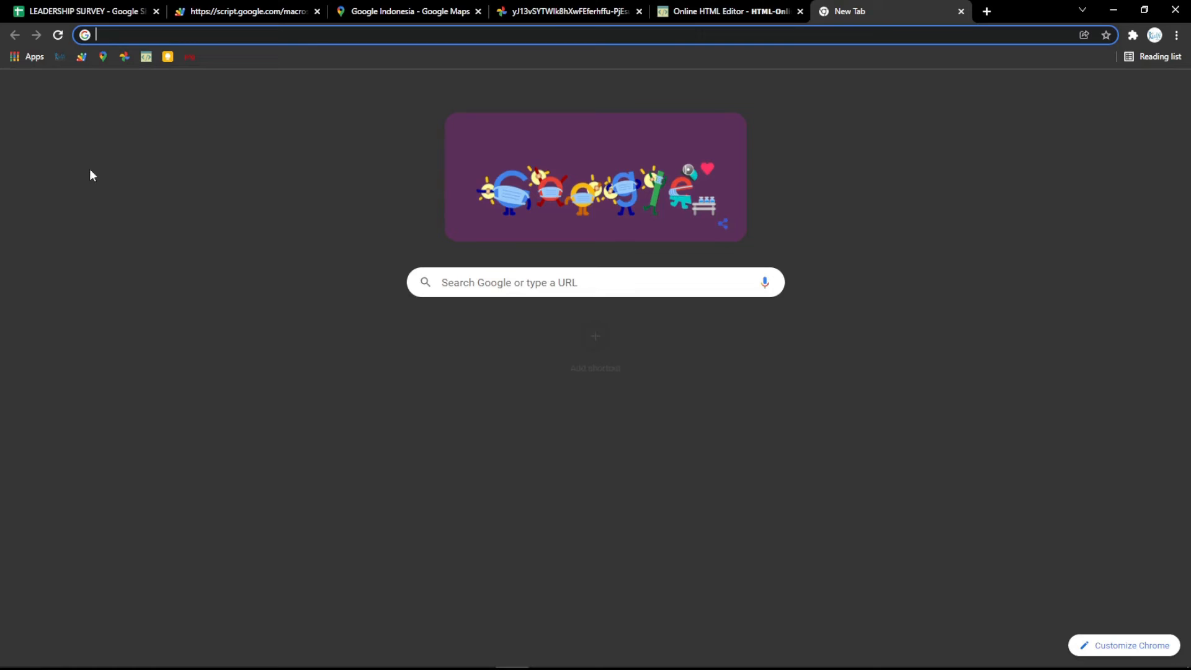
{"action": "left_click", "coordinate": [172, 57]}
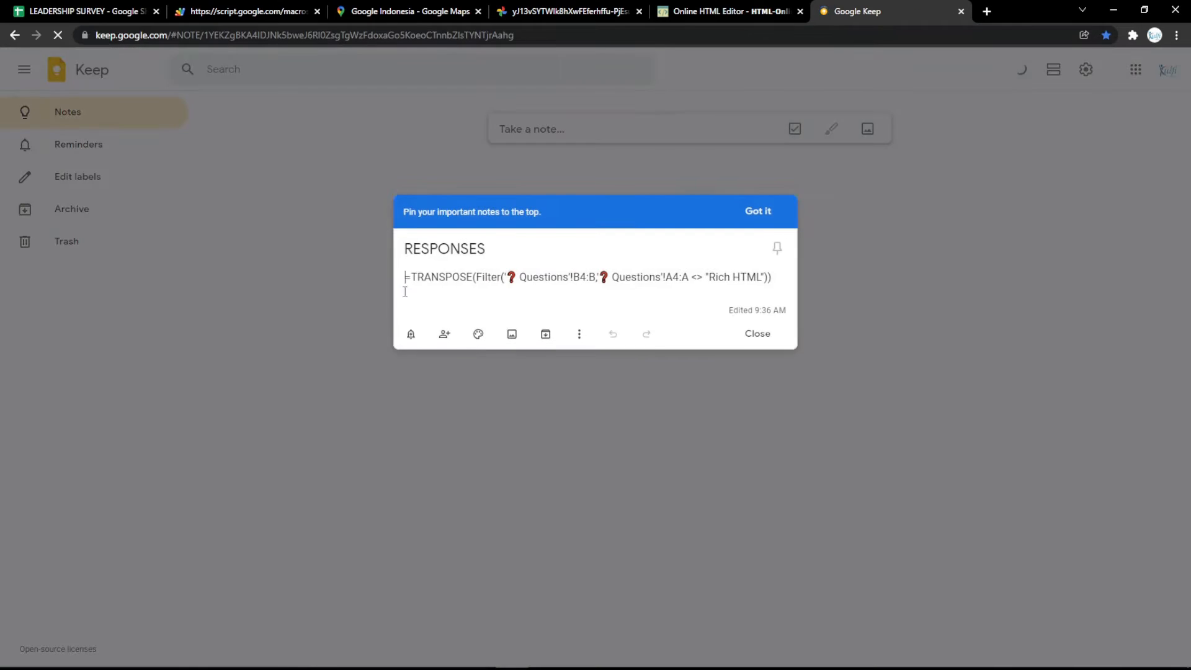
{"action": "key", "text": "ctrl+a"}
{"action": "key", "text": "ctrl+v"}
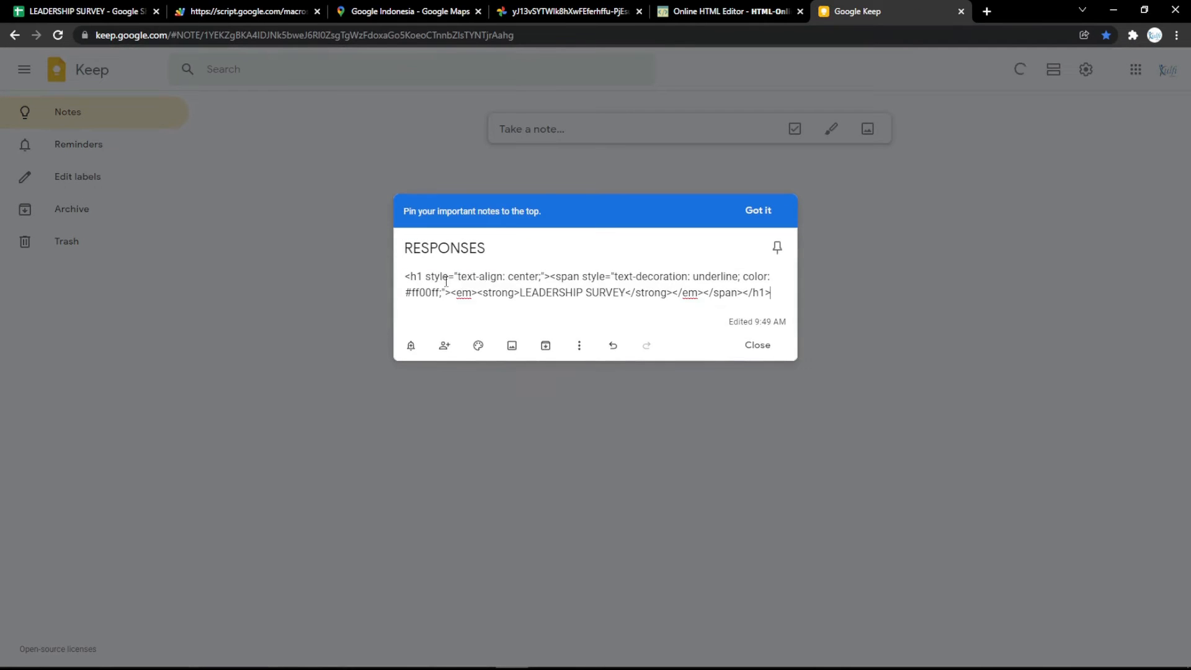
{"action": "key", "text": "ctrl+z"}
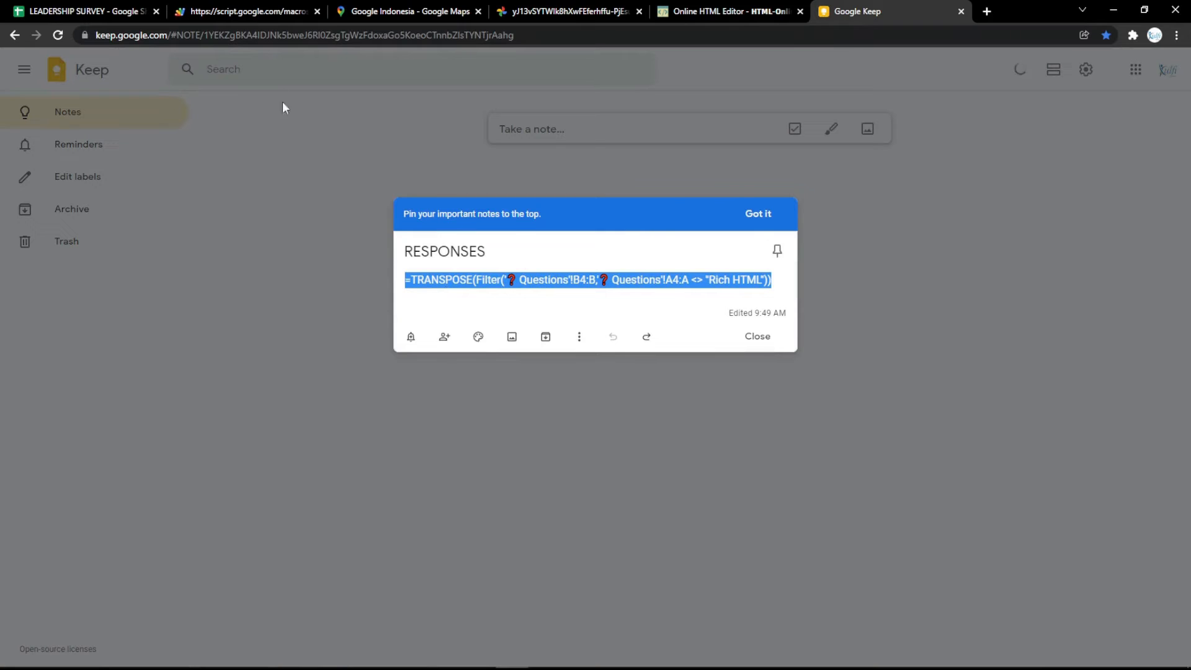
Re-commit the Responses A1 header formula, then go to the Questions sheet
{"action": "left_click", "coordinate": [87, 11]}
{"action": "double_click", "coordinate": [93, 160]}
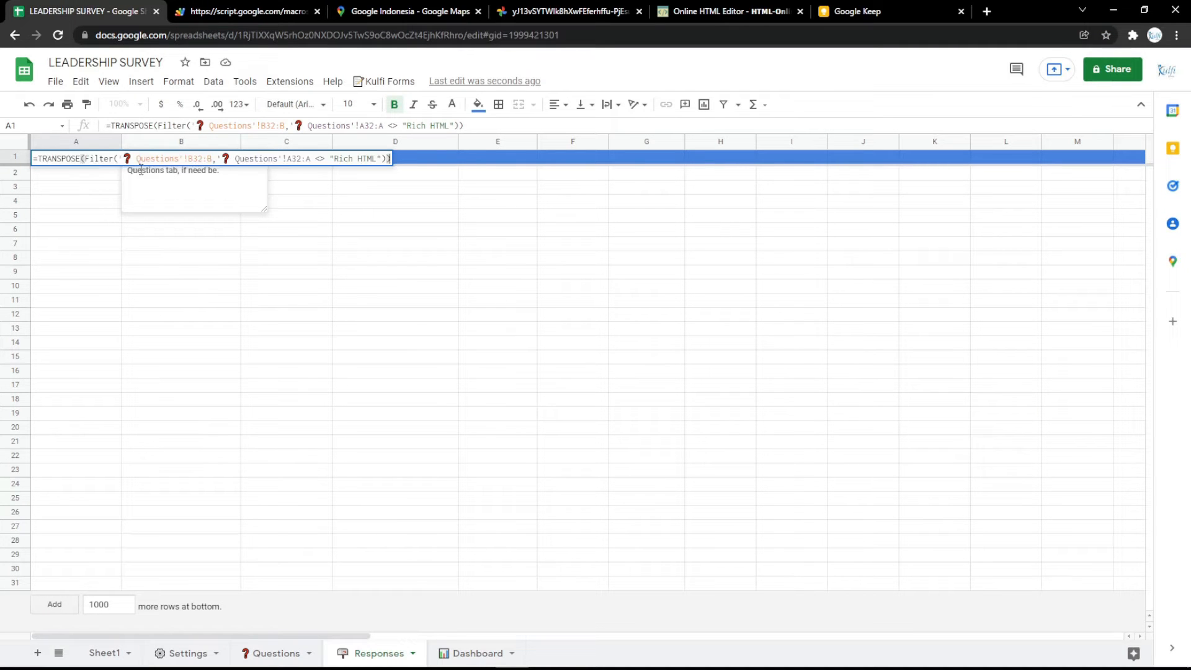
{"action": "left_click", "coordinate": [88, 204]}
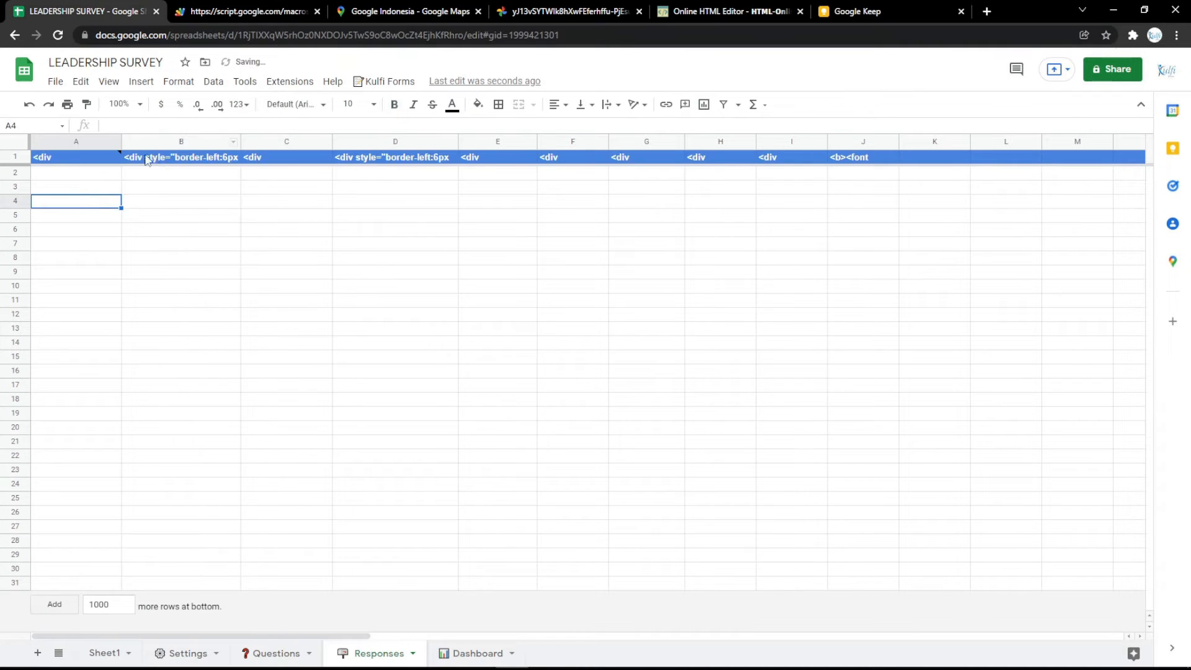
{"action": "left_click", "coordinate": [277, 652]}
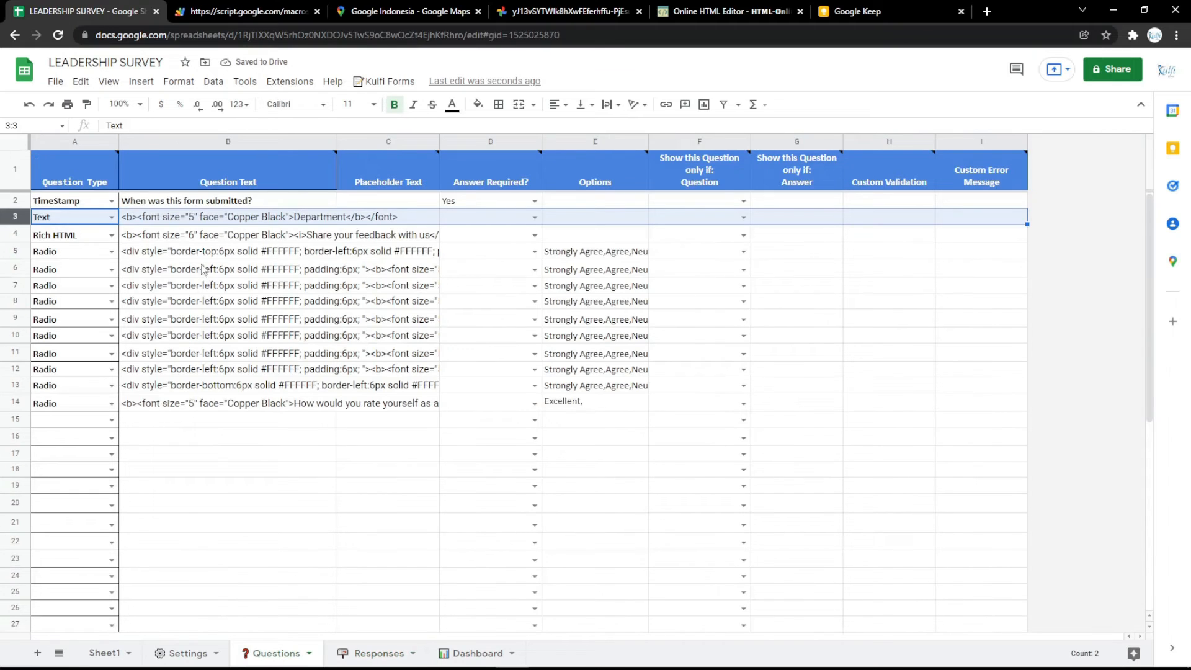
Change the Responses A1 formula range from B4:B to B3:B to include Department
{"action": "left_click", "coordinate": [212, 222]}
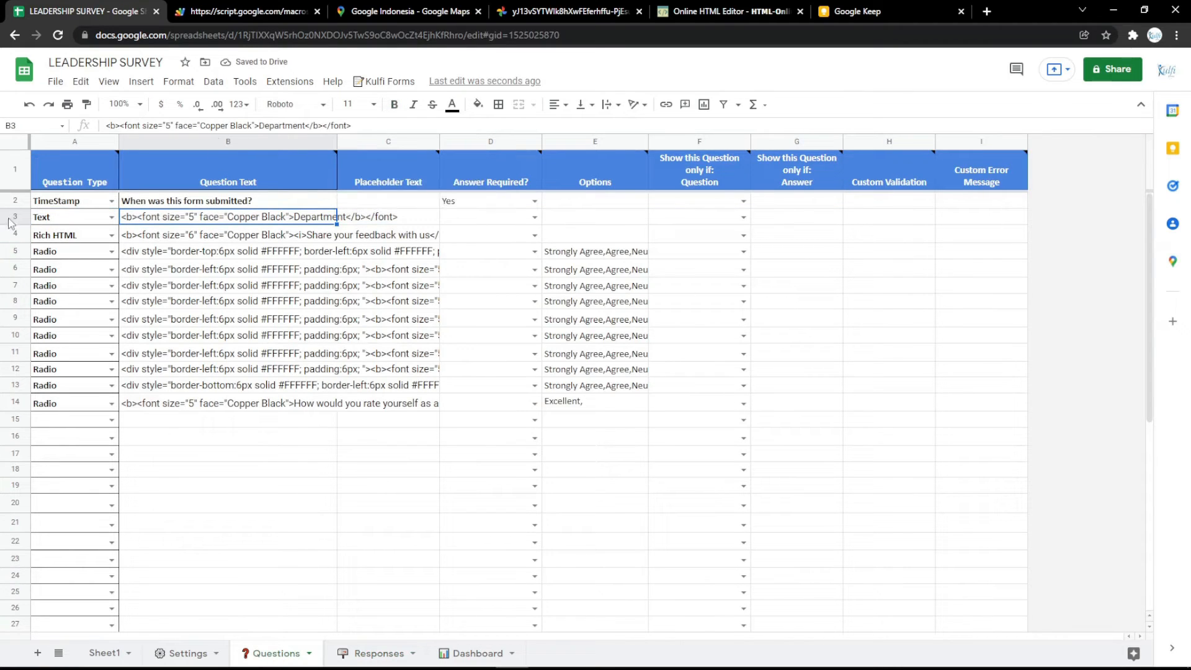
{"action": "left_click", "coordinate": [375, 652]}
{"action": "double_click", "coordinate": [84, 157]}
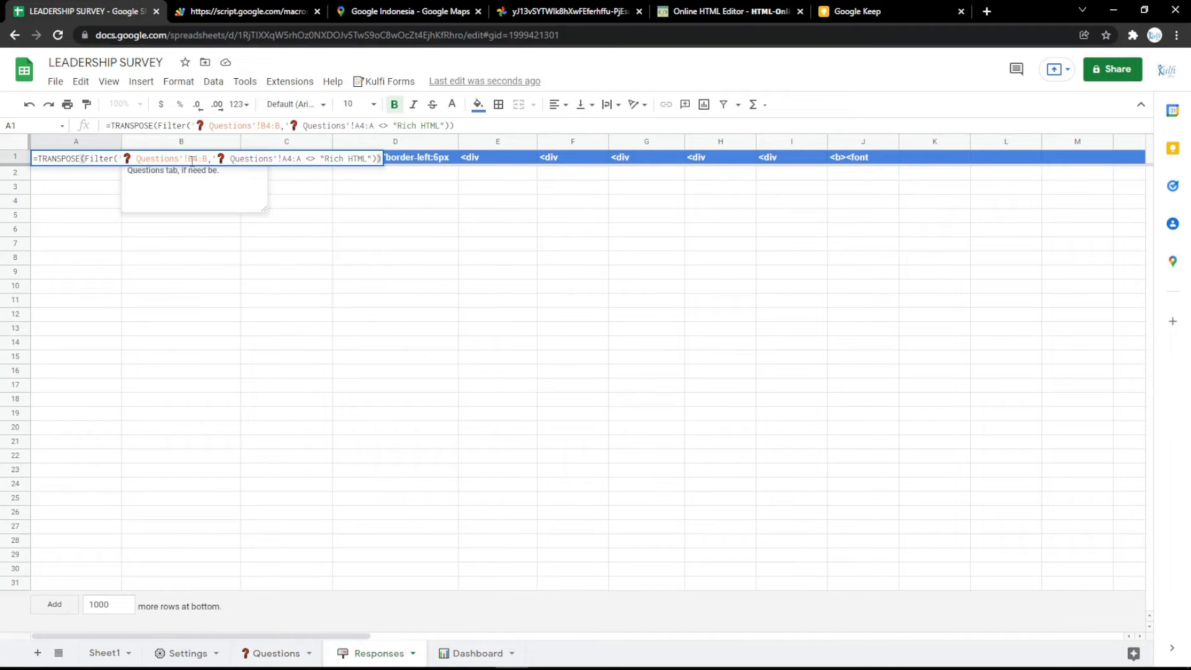
{"action": "left_click_drag", "start_coordinate": [193, 160], "coordinate": [198, 162]}
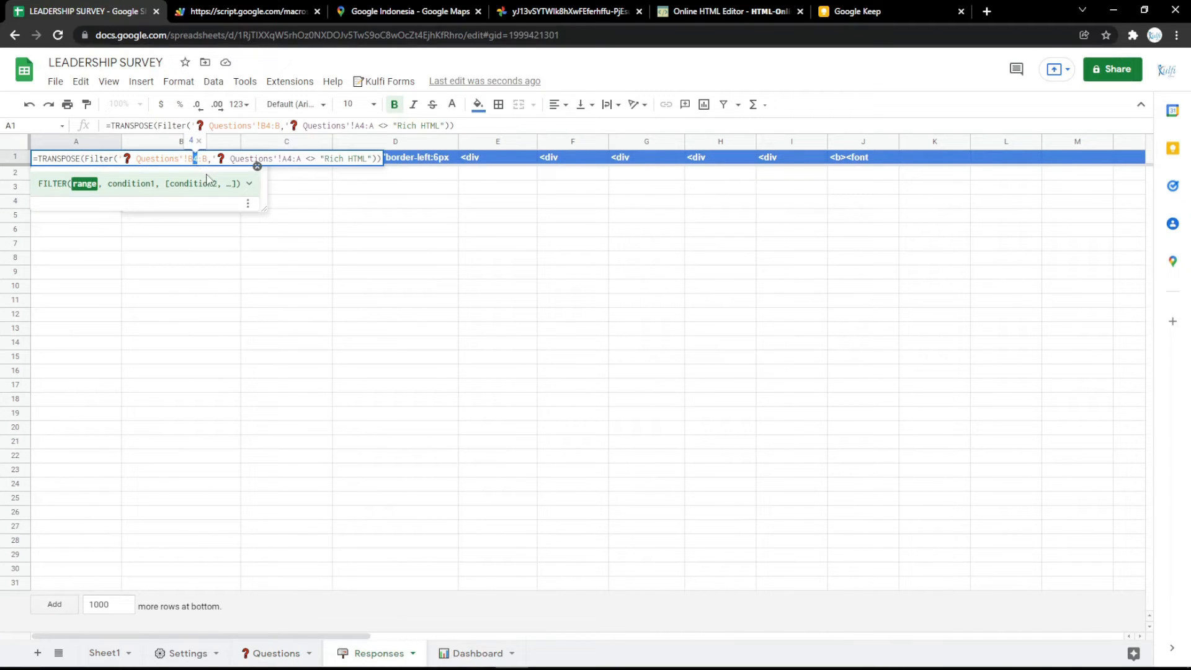
{"action": "type", "text": "3"}
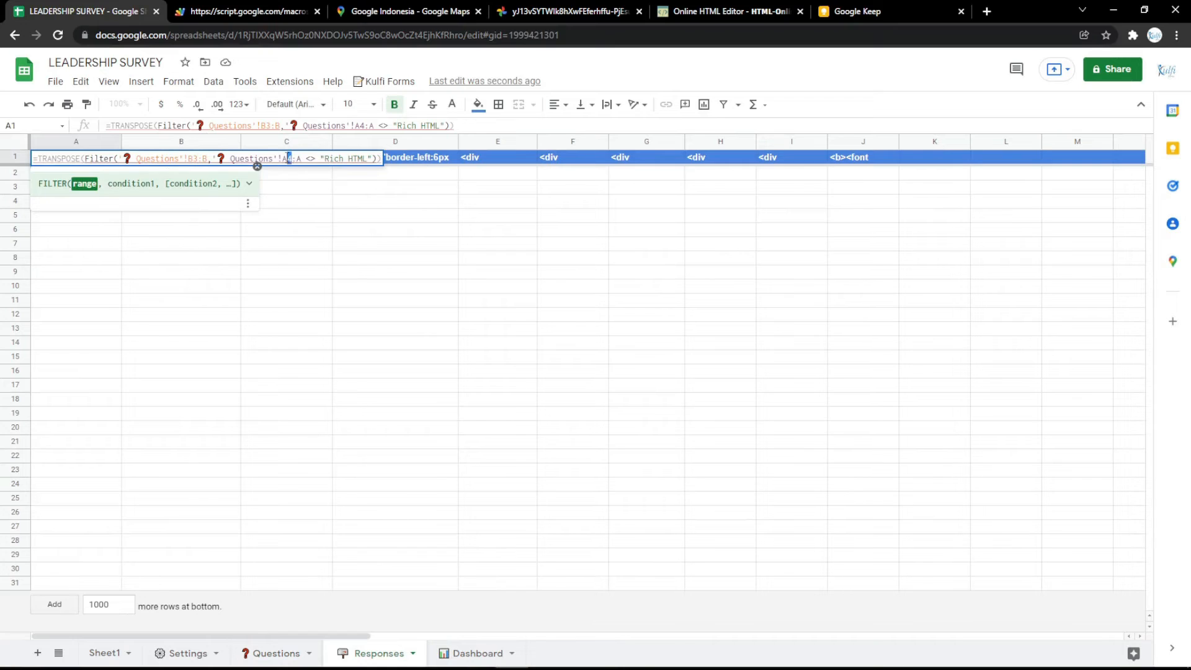
{"action": "left_click", "coordinate": [290, 202]}
{"action": "left_click", "coordinate": [248, 12]}
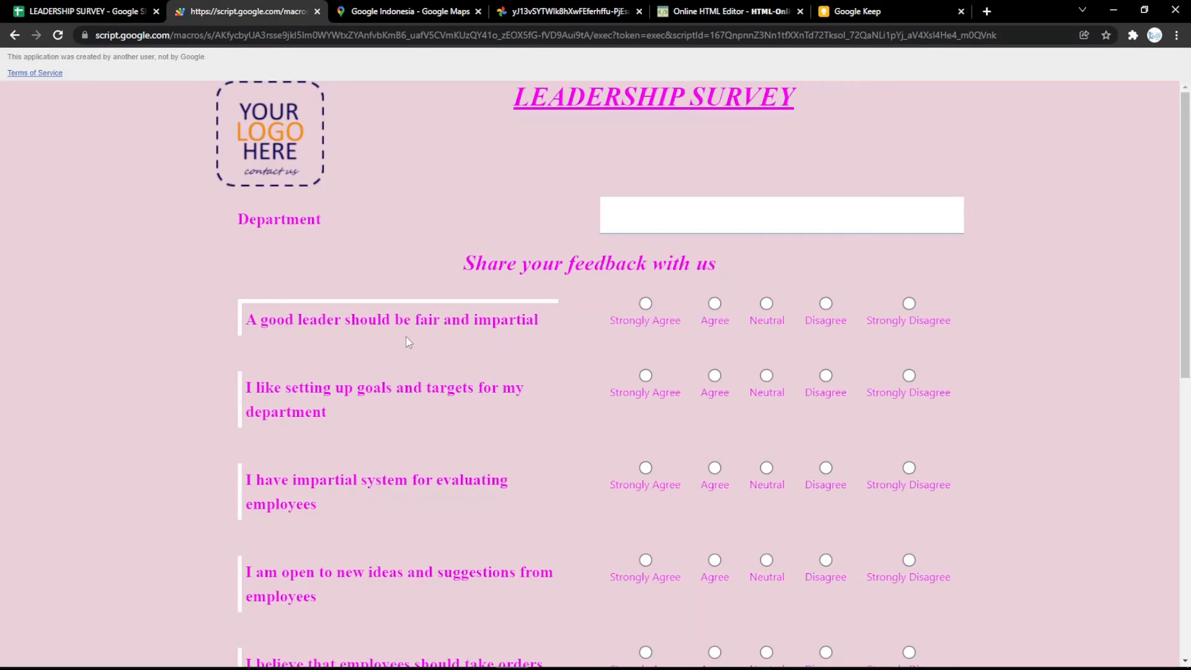
Reload the form and submit a test response with Agree and an Excellent self-rating
{"action": "key", "text": "F5"}
{"action": "left_click", "coordinate": [714, 304]}
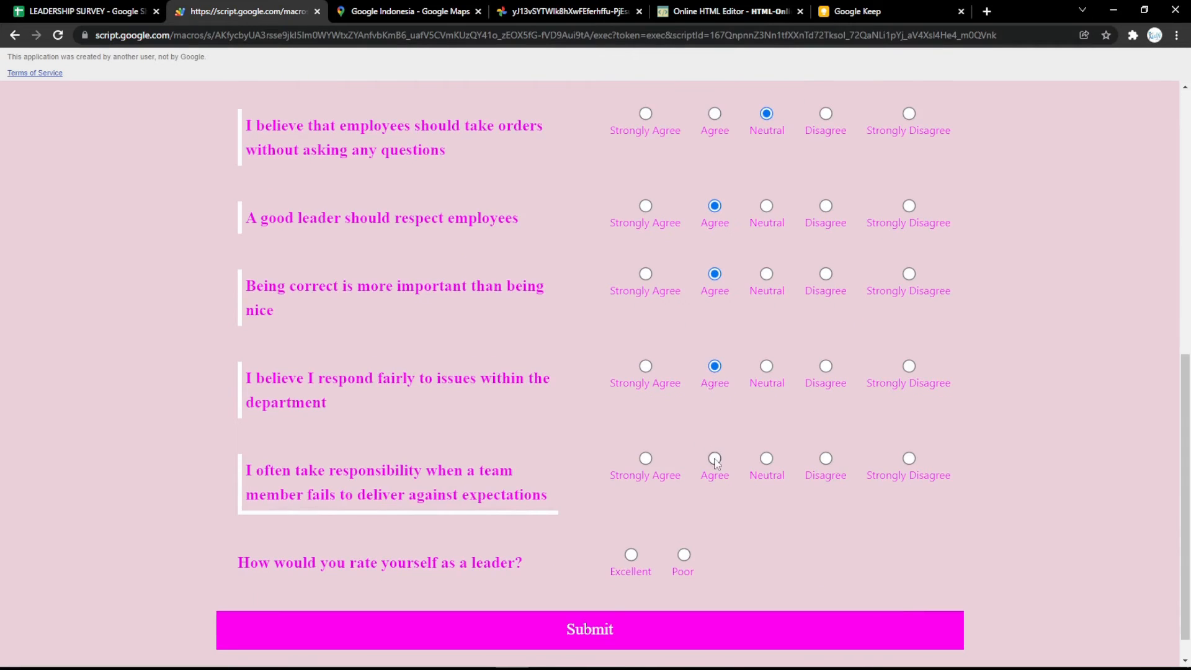
{"action": "left_click", "coordinate": [631, 554]}
{"action": "scroll", "coordinate": [633, 547], "scroll_direction": "down", "scroll_amount": 1}
{"action": "left_click", "coordinate": [682, 596]}
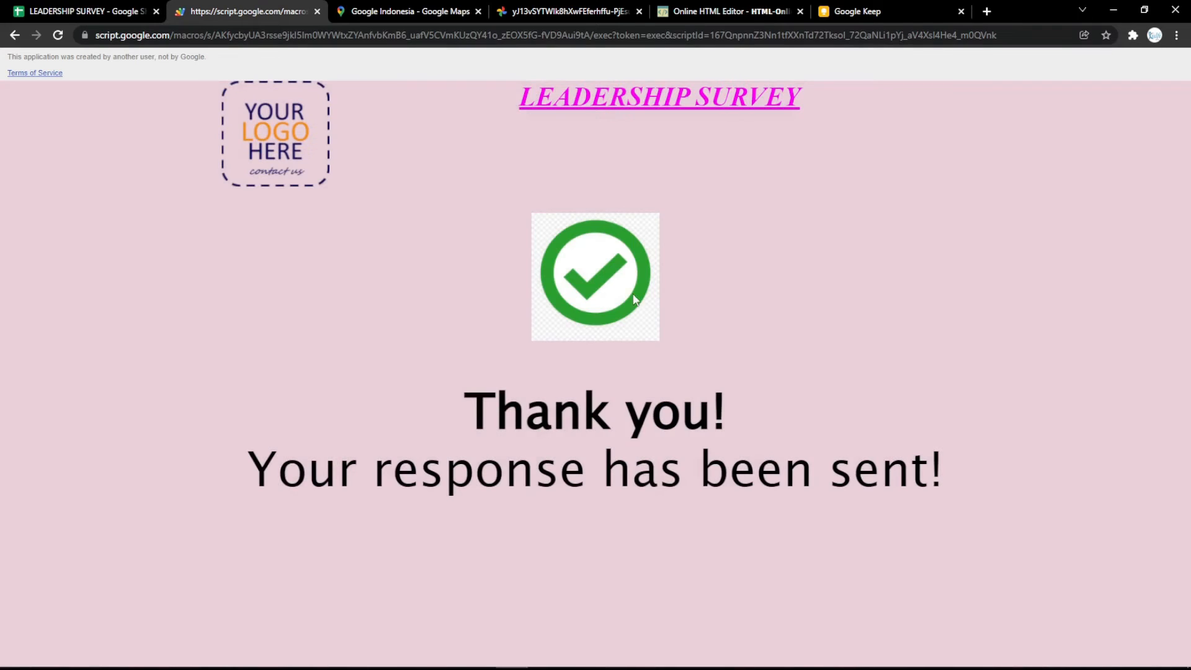
{"action": "left_click", "coordinate": [87, 11]}
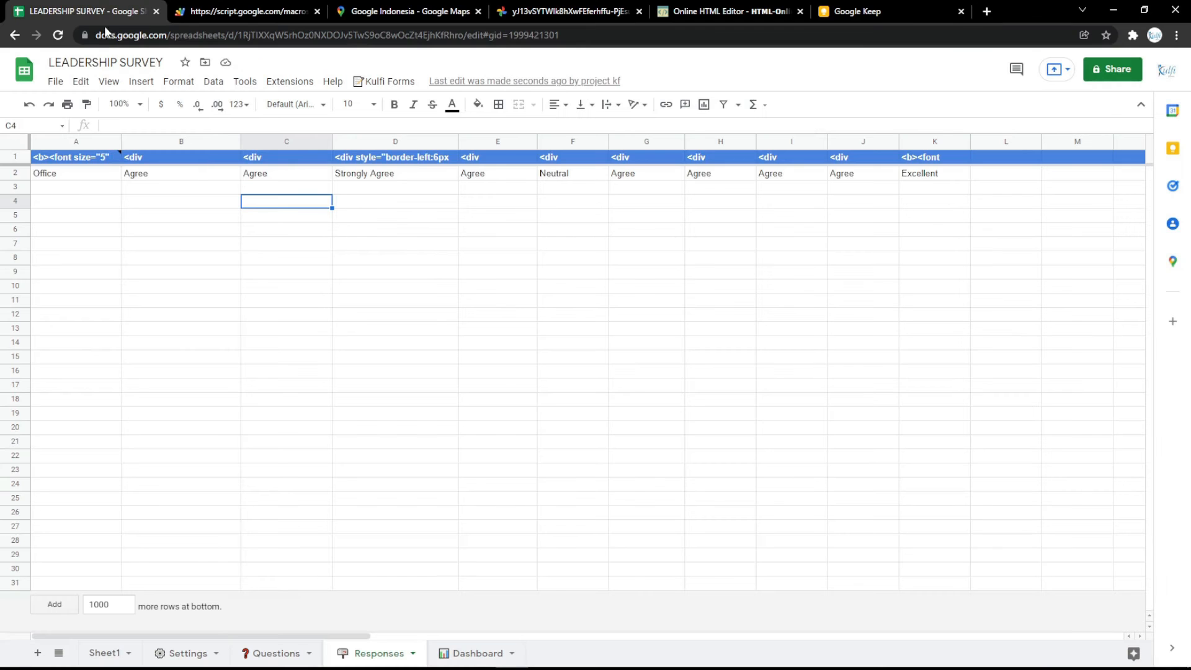
Review the thank-you page, then select the Success screen Text cell B4 in Settings
{"action": "left_click", "coordinate": [242, 11]}
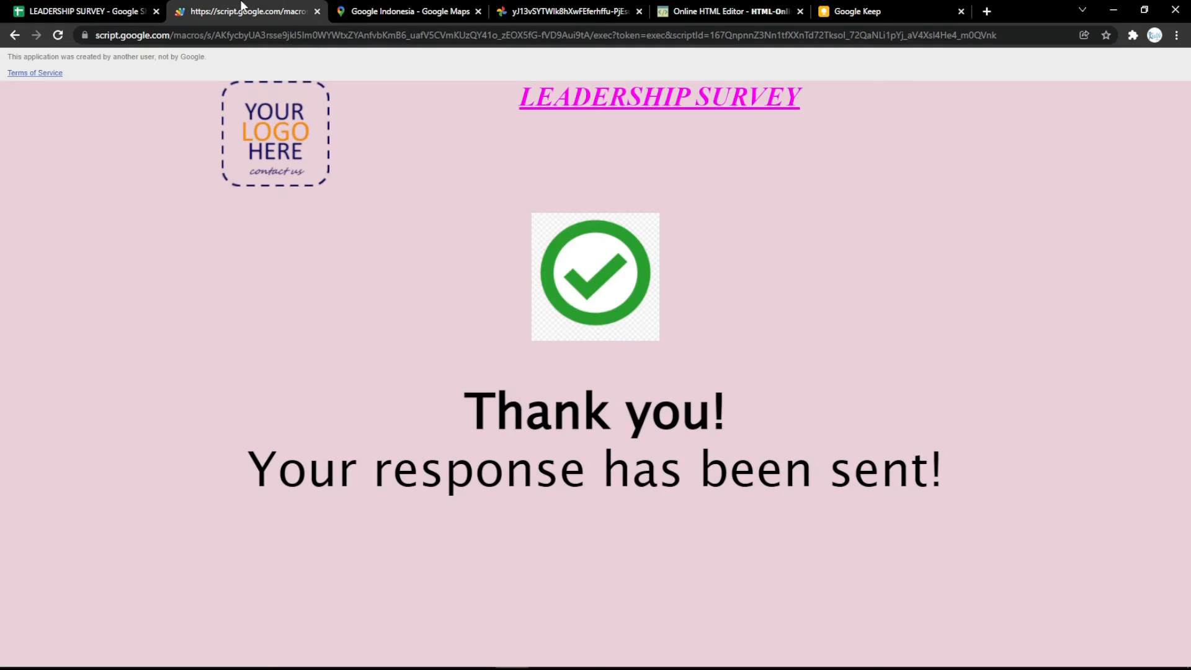
{"action": "left_click", "coordinate": [93, 11]}
{"action": "left_click", "coordinate": [186, 653]}
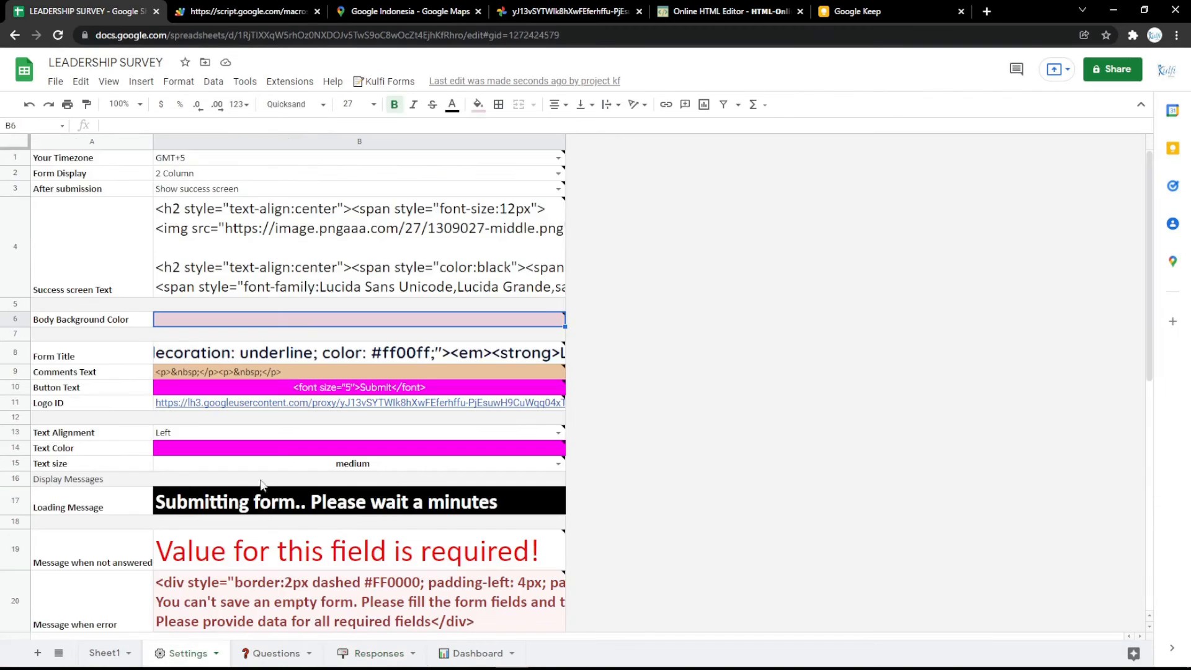
{"action": "left_click", "coordinate": [340, 251]}
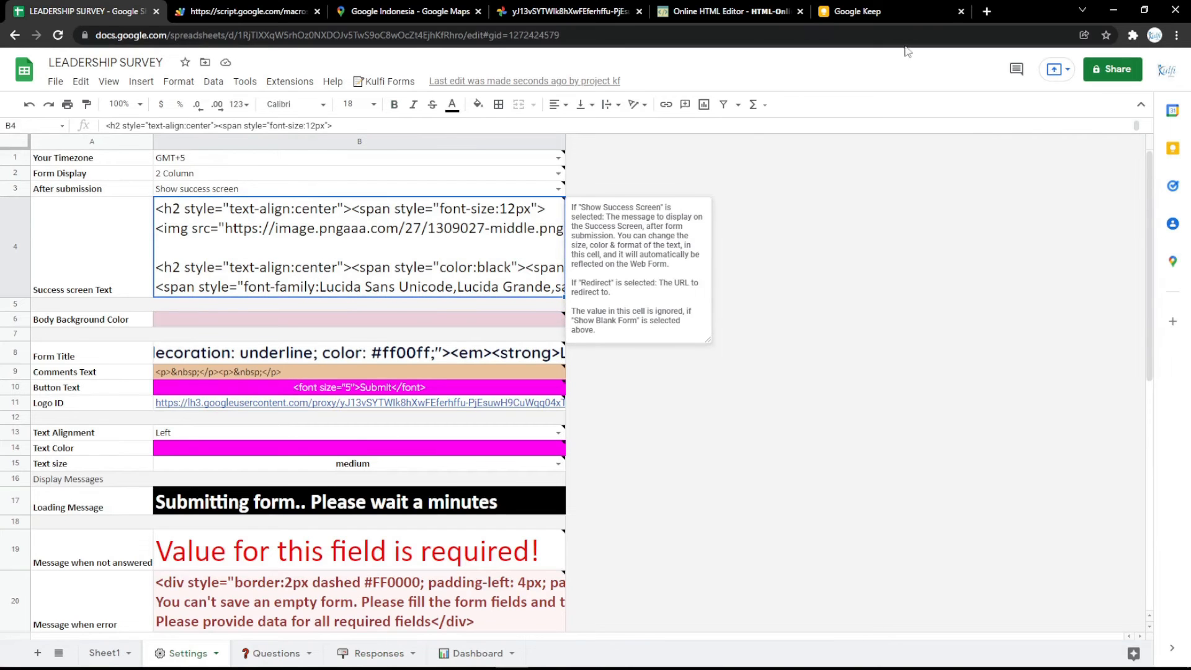
{"action": "left_click", "coordinate": [986, 11]}
Load the thank_you_PNG66.png Thank You image and select its web address
{"action": "left_click", "coordinate": [189, 58]}
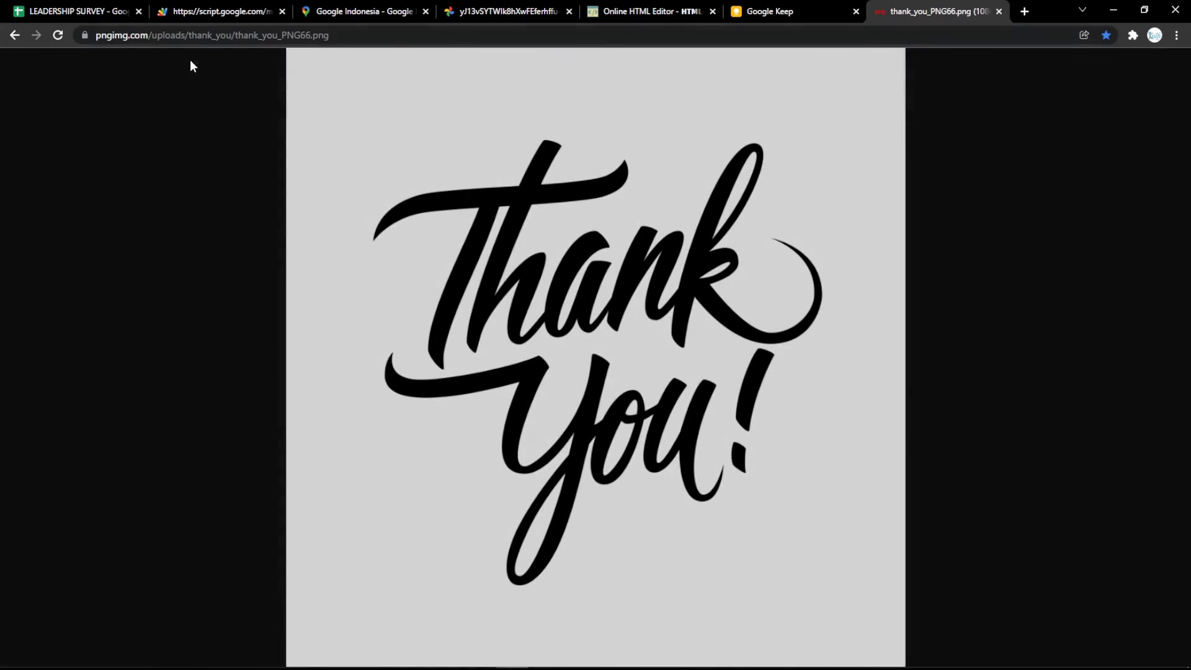
{"action": "left_click", "coordinate": [383, 52]}
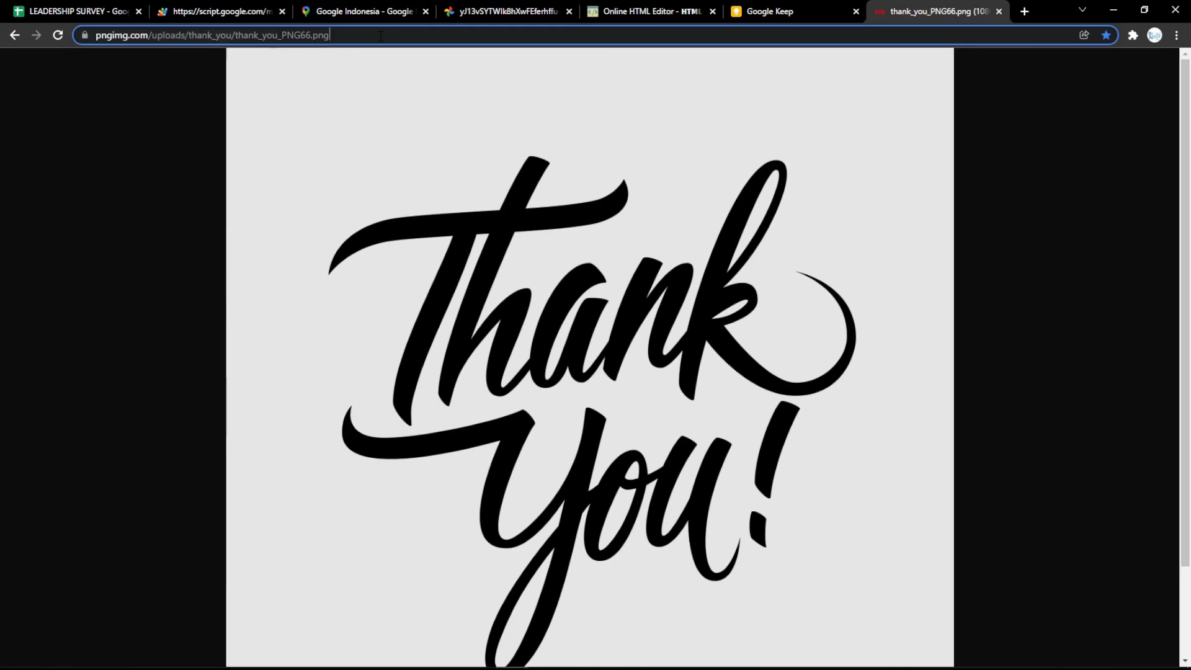
{"action": "left_click", "coordinate": [380, 36]}
{"action": "left_click", "coordinate": [473, 173]}
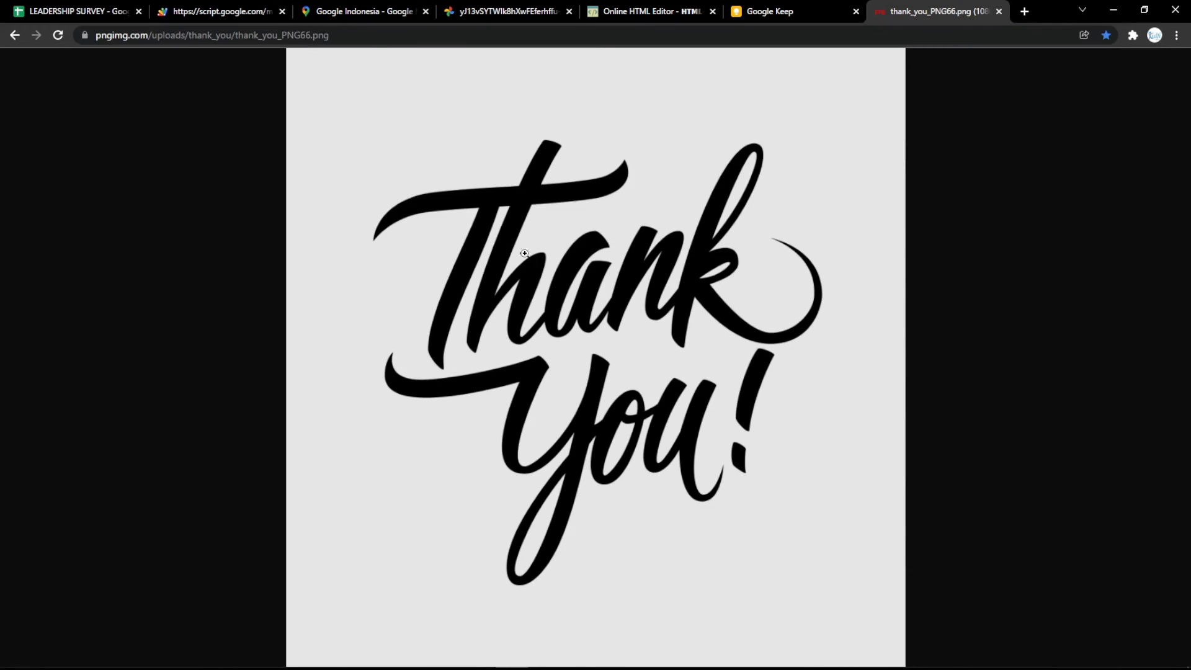
{"action": "left_click", "coordinate": [429, 34]}
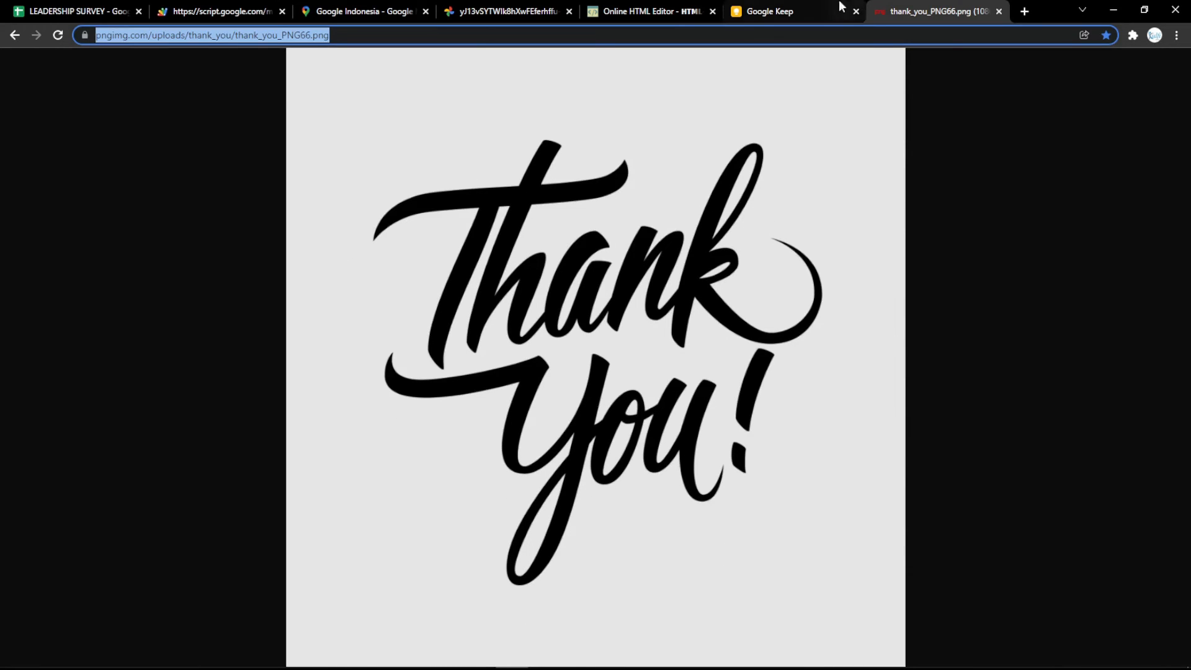
Replace the LEADERSHIP SURVEY title in the HTML editor with the Thank You image
{"action": "left_click", "coordinate": [696, 9]}
{"action": "left_click_drag", "start_coordinate": [383, 273], "coordinate": [40, 292]}
{"action": "key", "text": "BackSpace"}
{"action": "key", "text": "ctrl+v"}
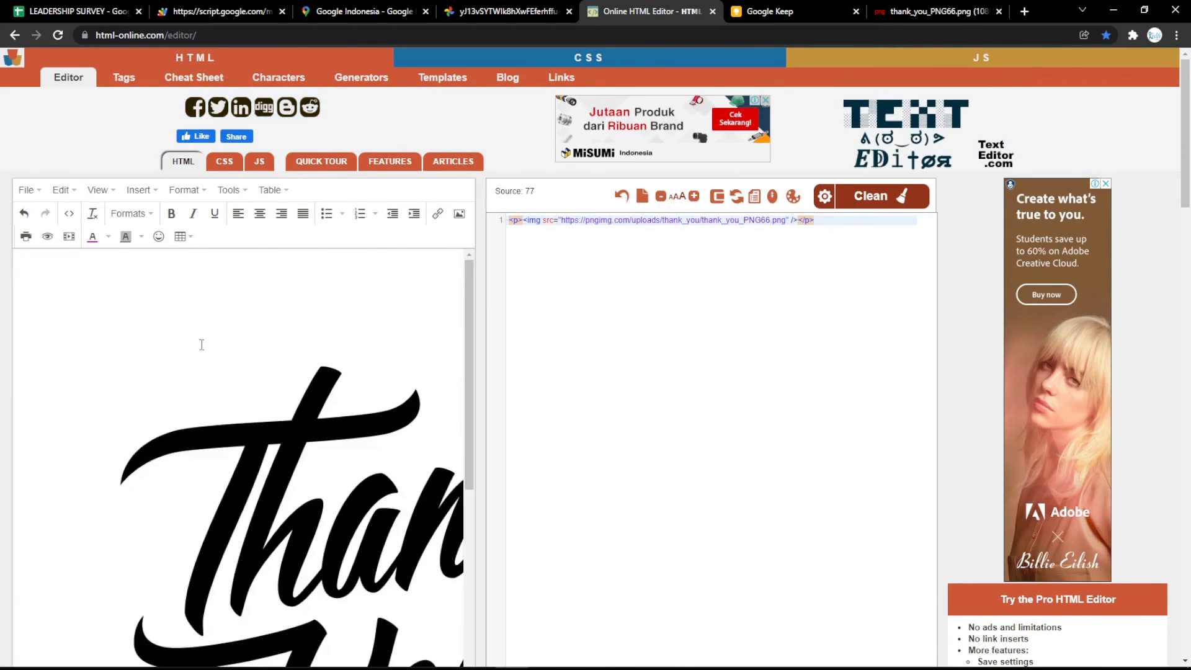
{"action": "left_click", "coordinate": [201, 345]}
{"action": "left_click_drag", "start_coordinate": [19, 258], "coordinate": [347, 554]}
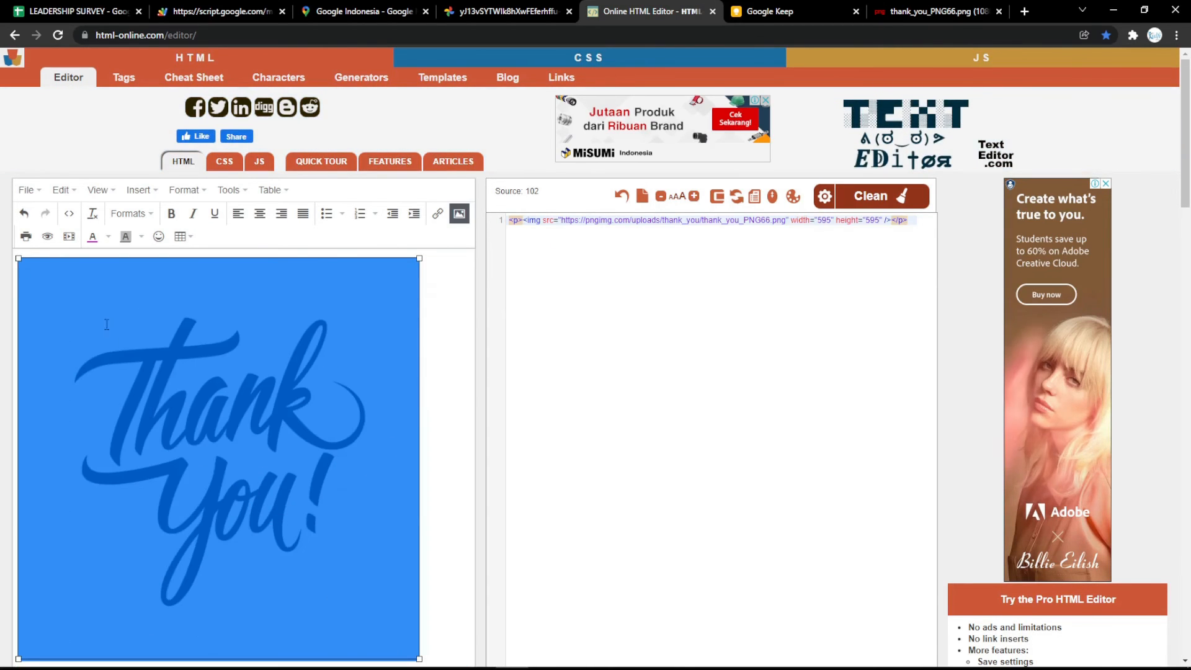
{"action": "left_click_drag", "start_coordinate": [19, 258], "coordinate": [105, 341]}
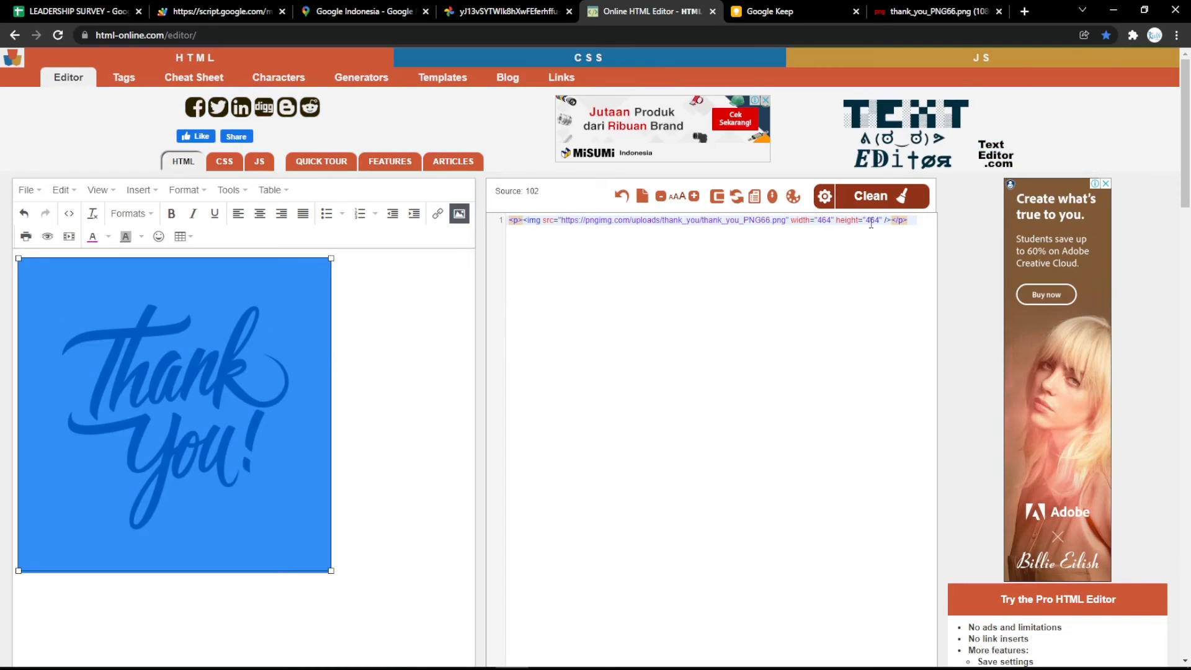
Set the image width and height to 500 and select its image code
{"action": "double_click", "coordinate": [827, 221]}
{"action": "type", "text": "500"}
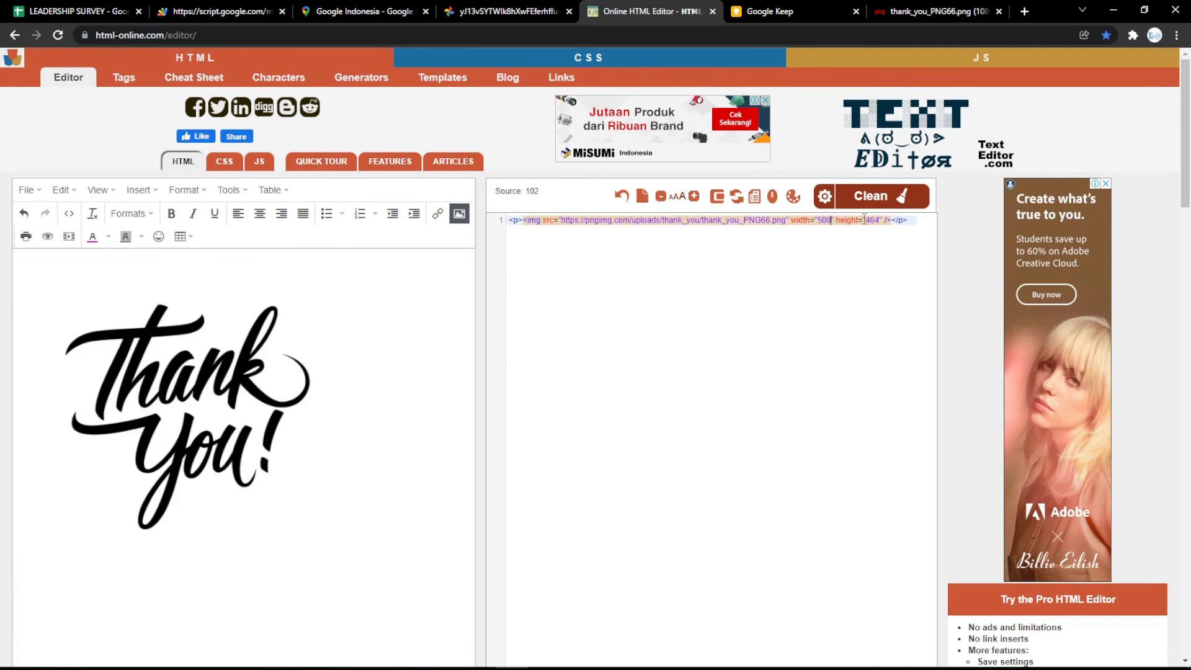
{"action": "double_click", "coordinate": [876, 220]}
{"action": "type", "text": "500"}
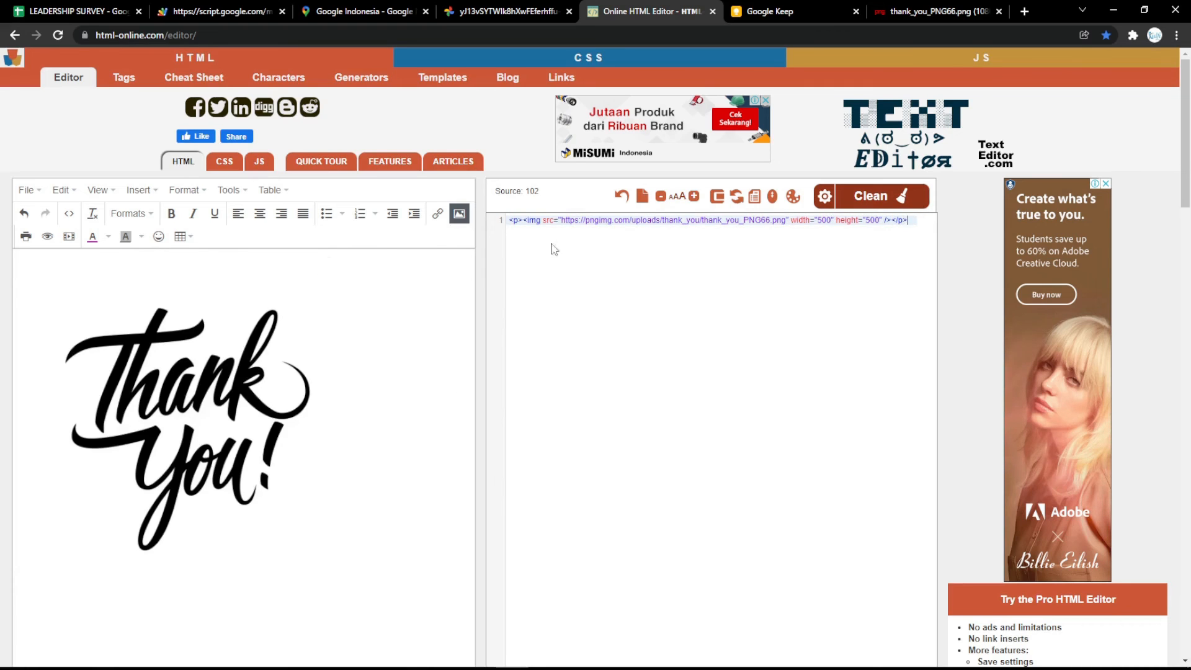
{"action": "key", "text": "ctrl+a"}
{"action": "left_click", "coordinate": [125, 8]}
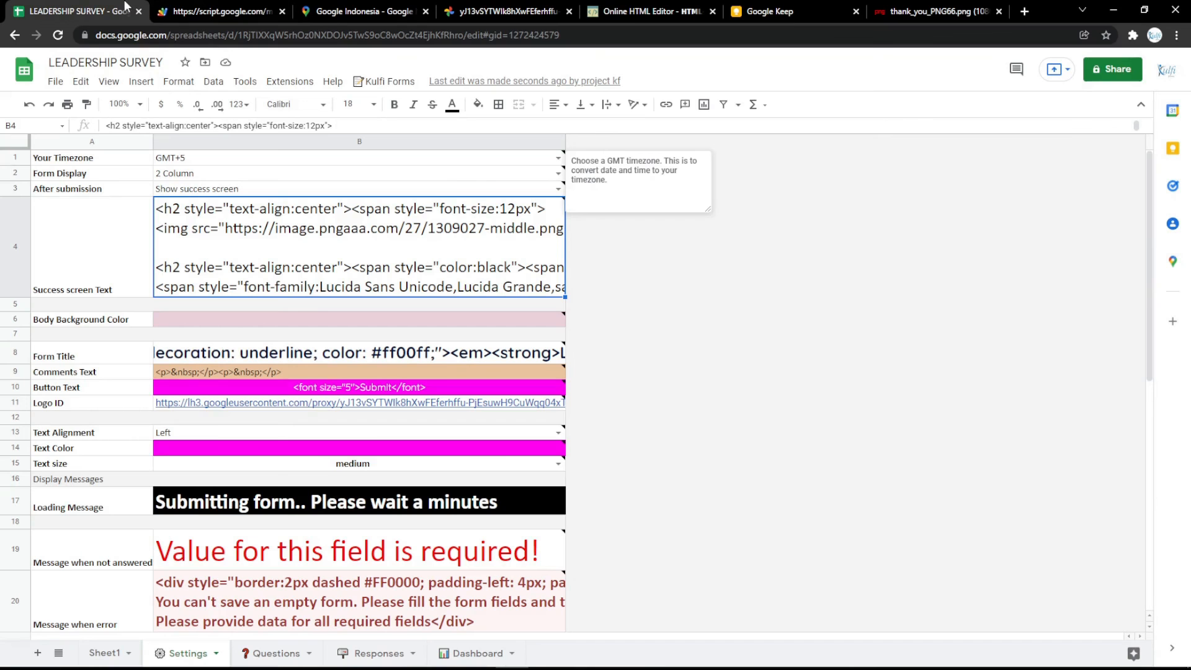
Paste the new Thank You image tag over the old one in Settings B4, then reload the form
{"action": "double_click", "coordinate": [190, 246]}
{"action": "left_click_drag", "start_coordinate": [159, 231], "coordinate": [821, 232]}
{"action": "key", "text": "ctrl+v"}
{"action": "left_click", "coordinate": [805, 376]}
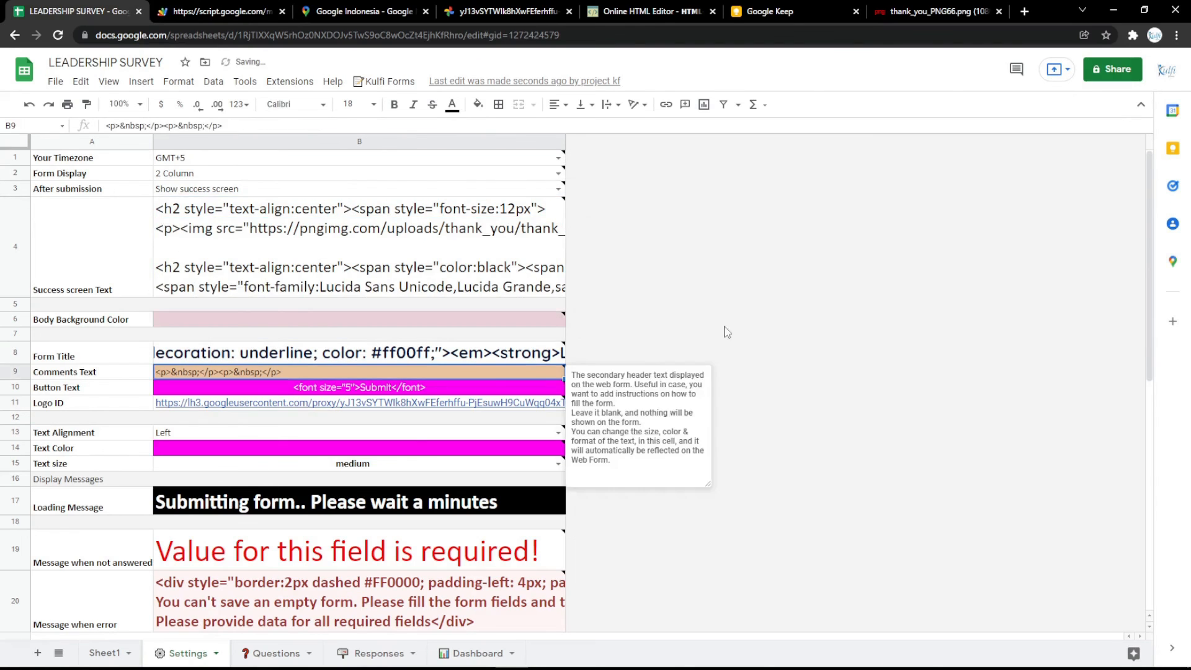
{"action": "left_click", "coordinate": [257, 9]}
{"action": "key", "text": "F5"}
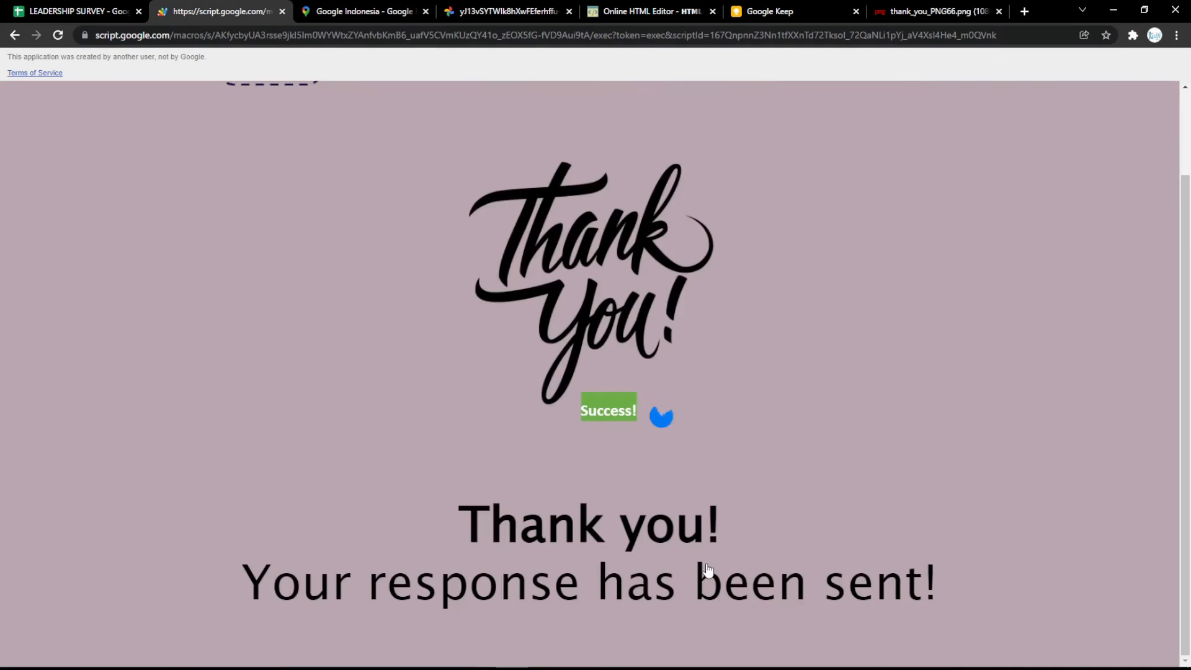